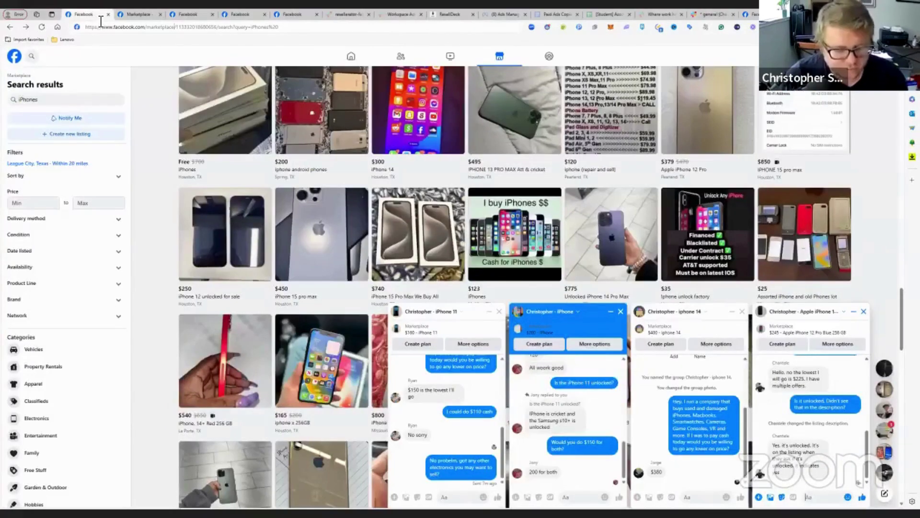
left_click(101, 25)
type("www.facebook")
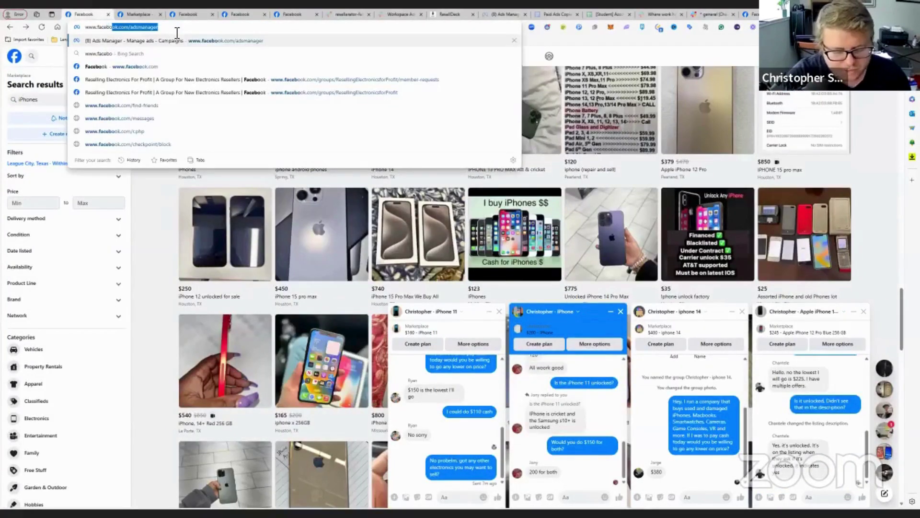
key("BackSpace")
key("BackSpace")
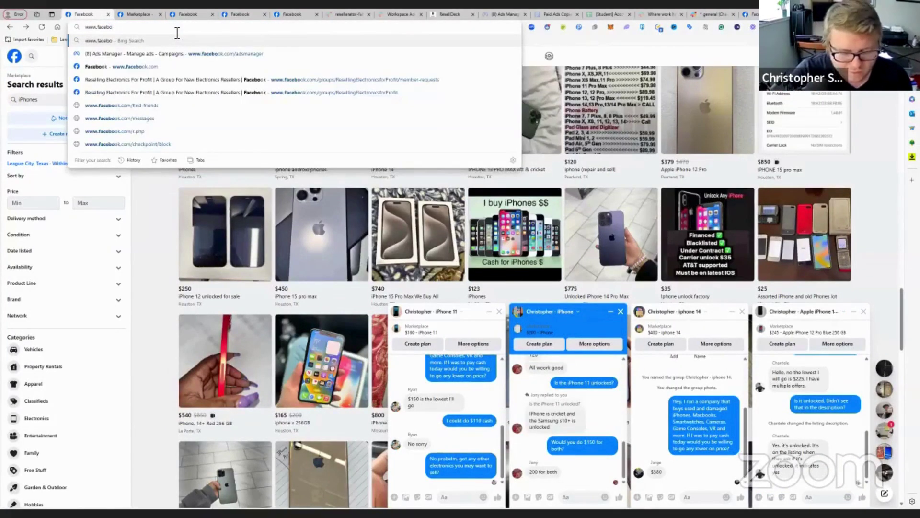
type("ok.com/adsmana")
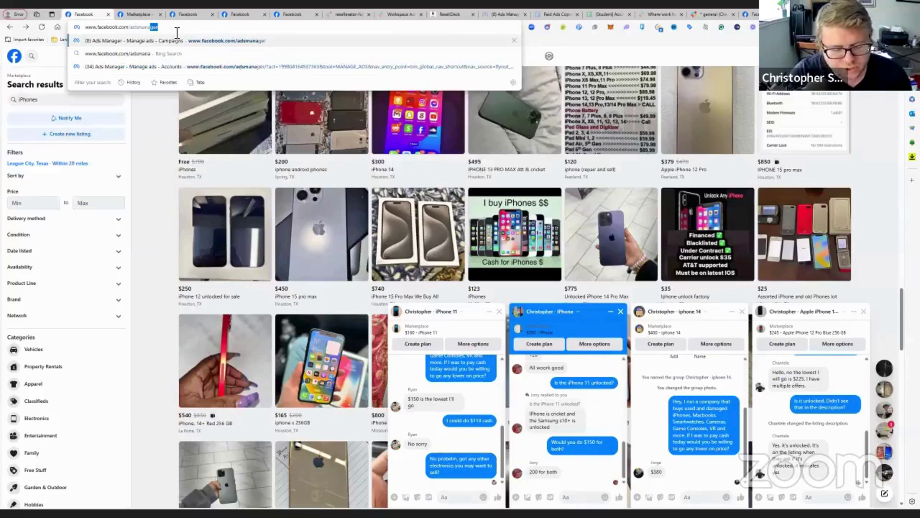
key("Return")
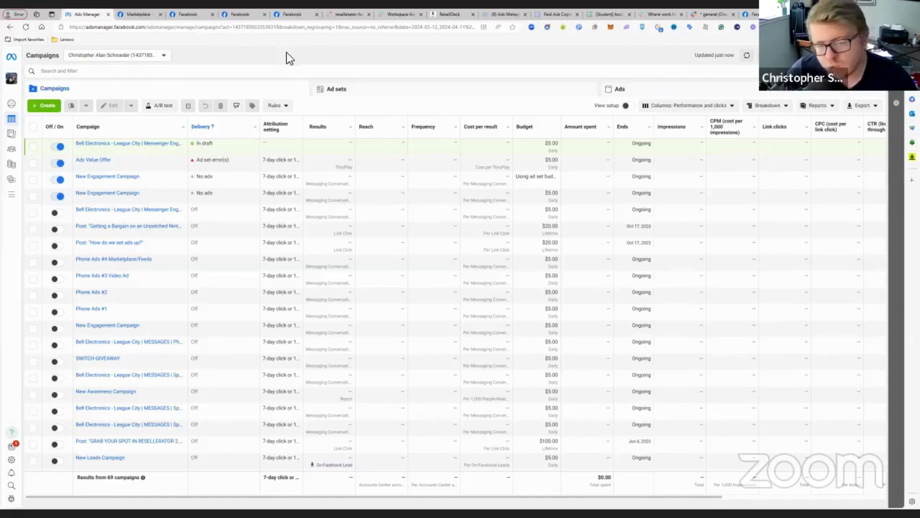
View the ad account's payment activity under Billing & payments and return to the campaigns list.
left_click(14, 166)
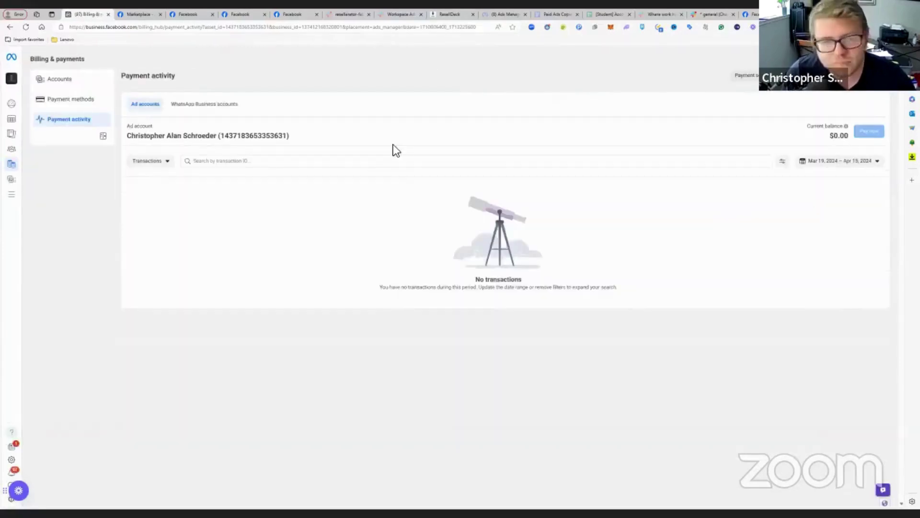
mouse_move(14, 124)
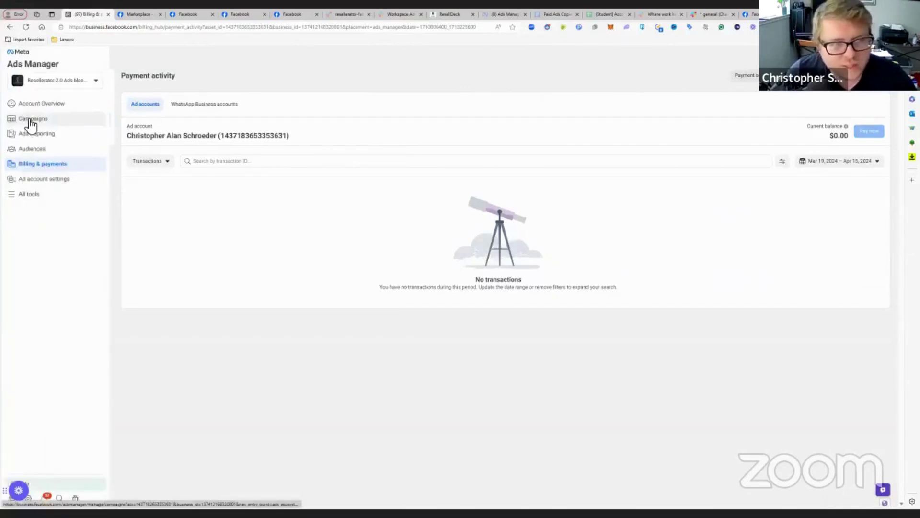
left_click(30, 123)
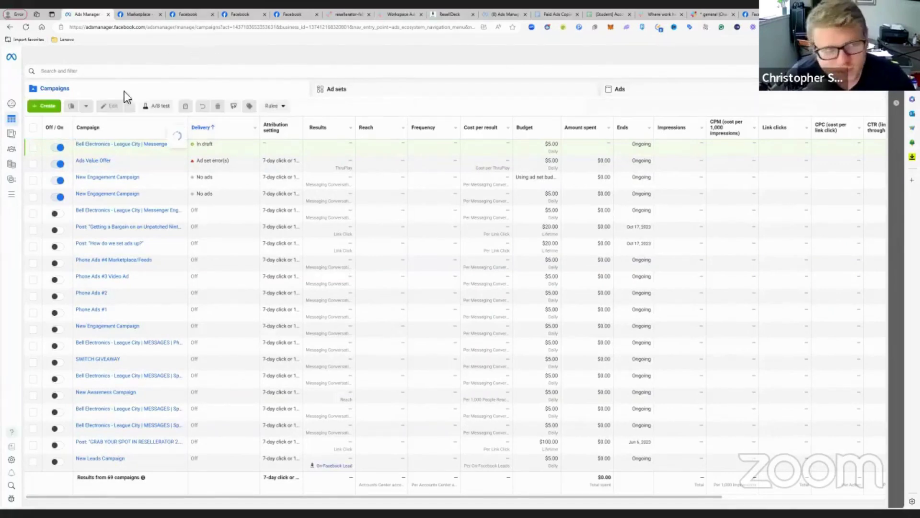
Create a new auction campaign with the Engagement objective, using the manual engagement campaign setup.
left_click(47, 107)
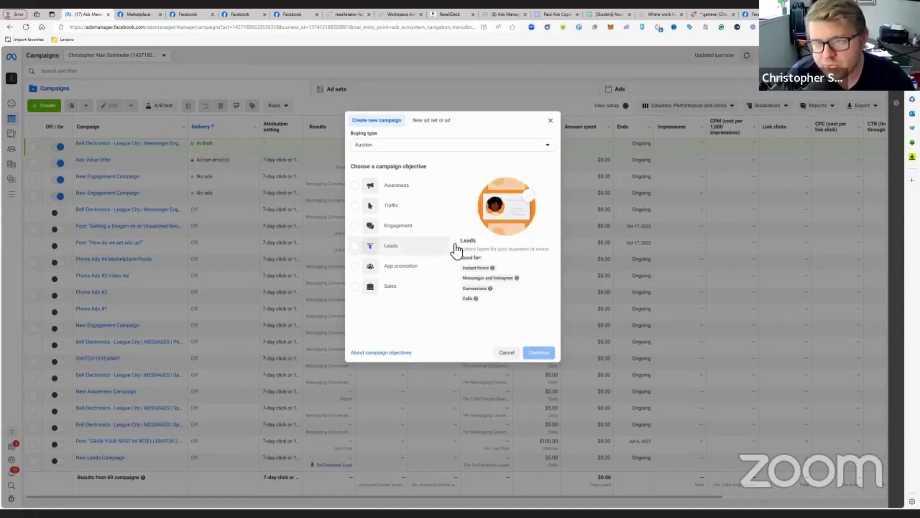
left_click(408, 233)
left_click(539, 352)
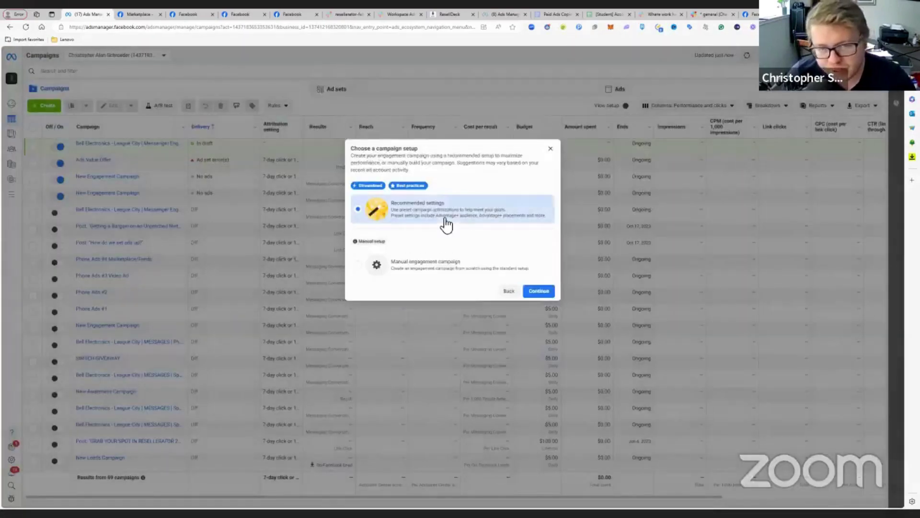
left_click(443, 269)
left_click(542, 292)
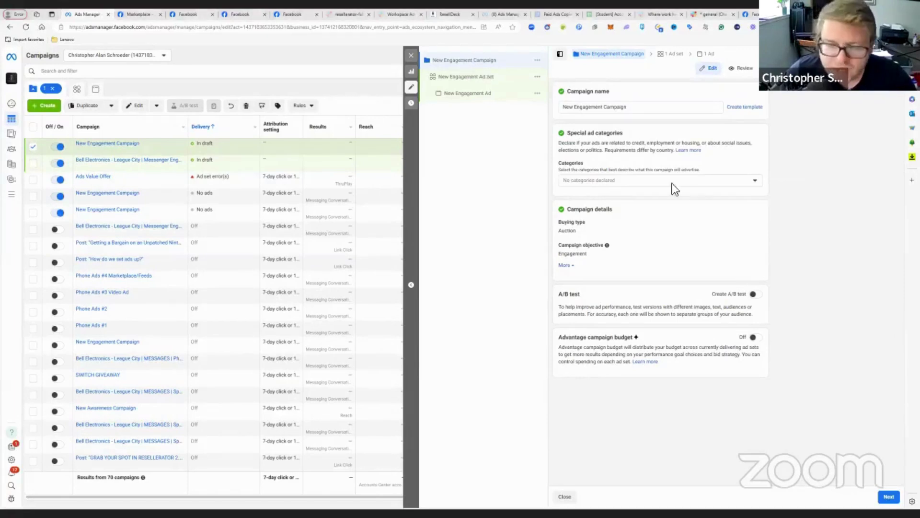
Turn on Advantage campaign budget with a daily budget of $5 and proceed to the ad set settings.
left_click(754, 338)
scroll(673, 293, "down", 2)
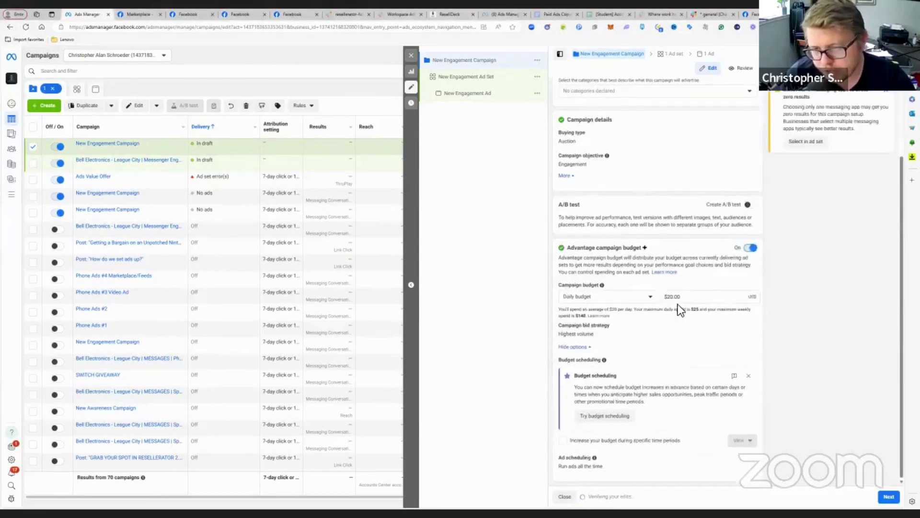
left_click(676, 300)
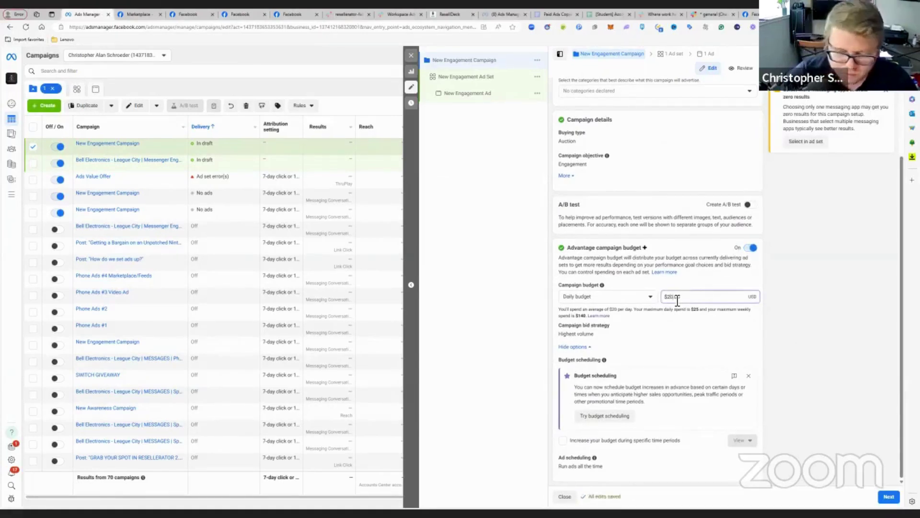
type("5")
left_click(711, 321)
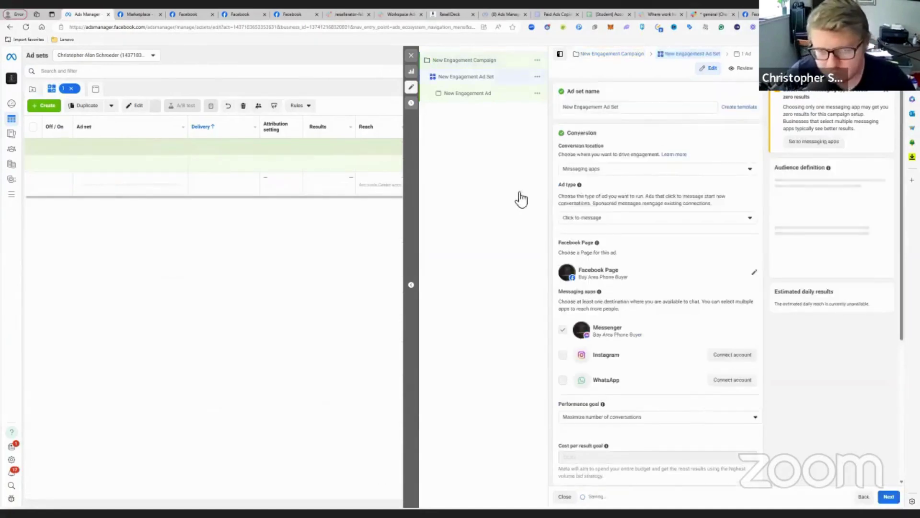
Set the ad set's Facebook Page to Bell Electronics and exclude WhatsApp from its messaging apps.
left_click(703, 268)
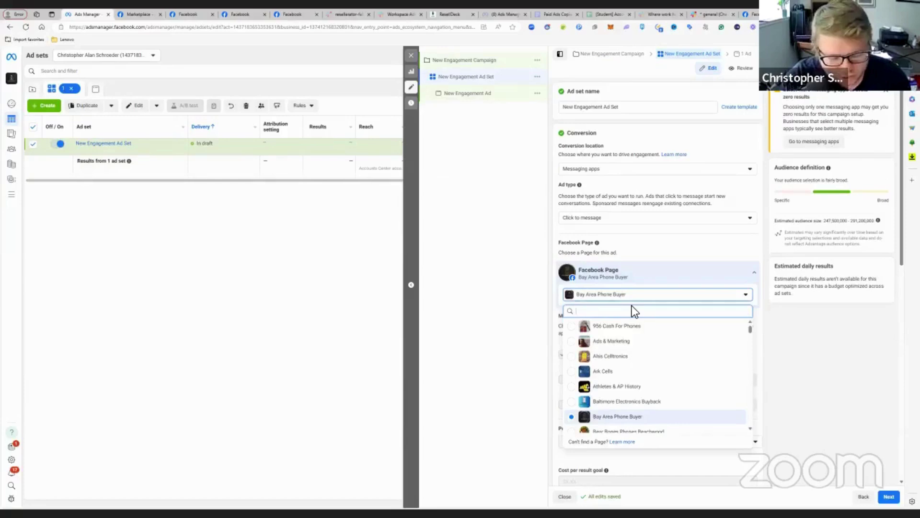
type("bell")
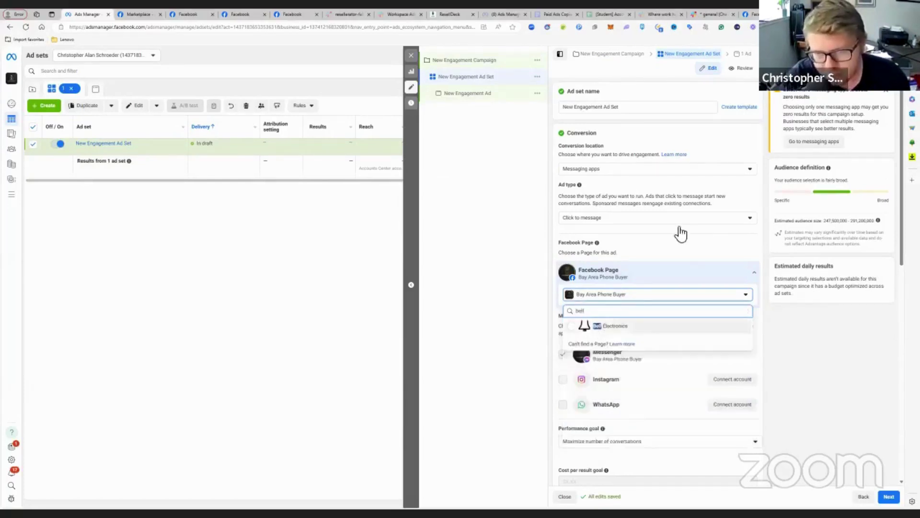
left_click(639, 324)
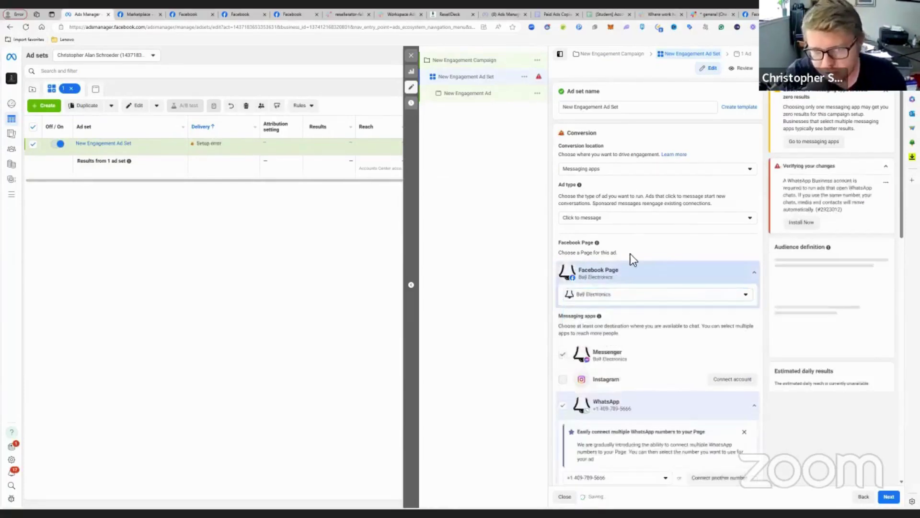
scroll(647, 255, "down", 1)
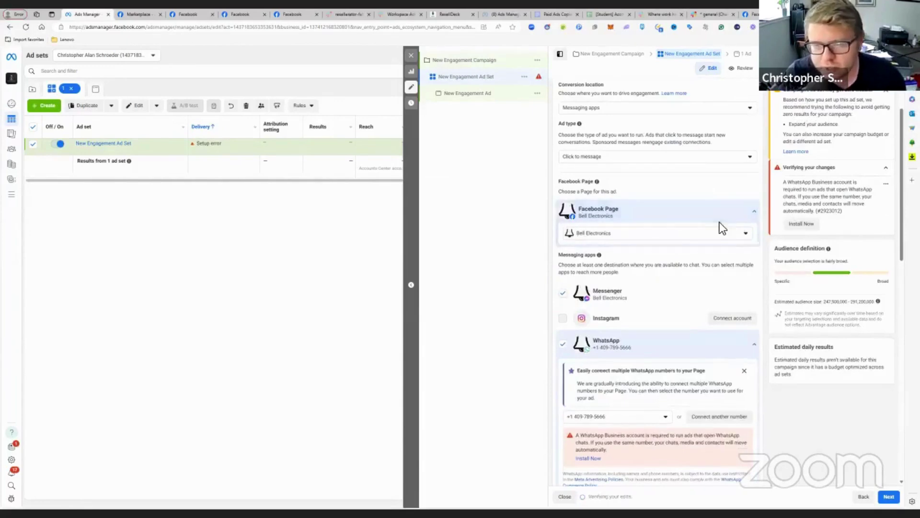
scroll(641, 369, "down", 2)
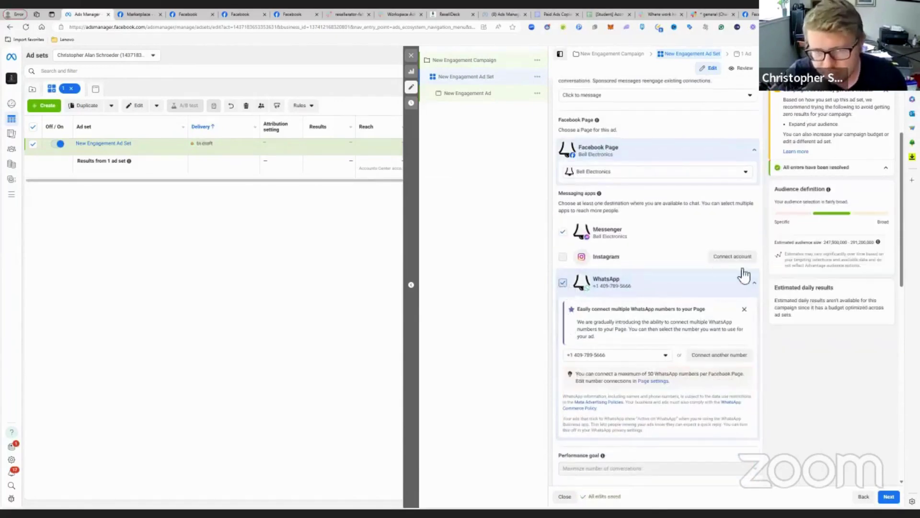
left_click(563, 283)
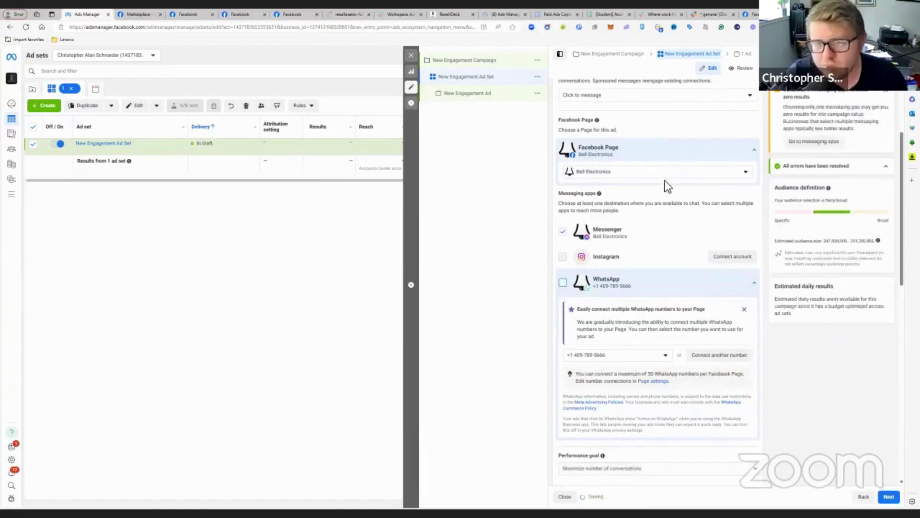
Replace the United States with League City, Texas as the ad set's audience location.
scroll(666, 183, "down", 8)
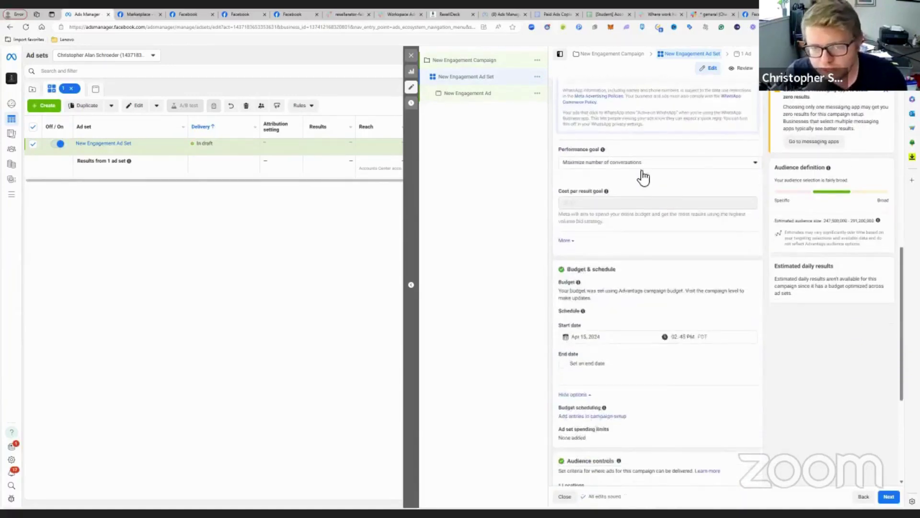
scroll(625, 194, "down", 5)
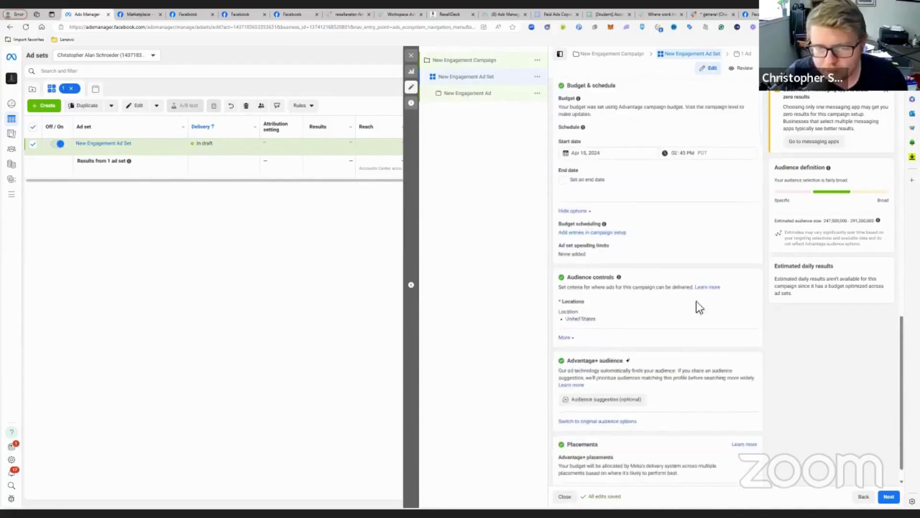
left_click(608, 324)
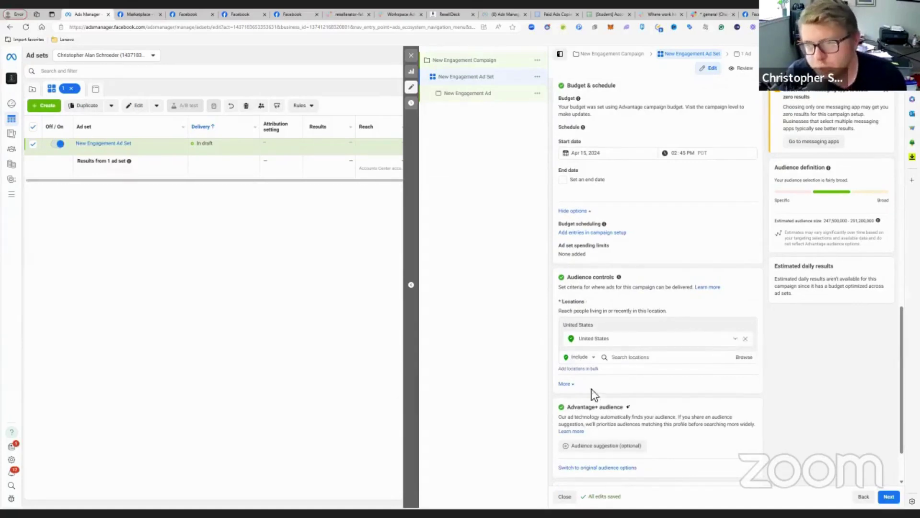
left_click(649, 357)
type("u")
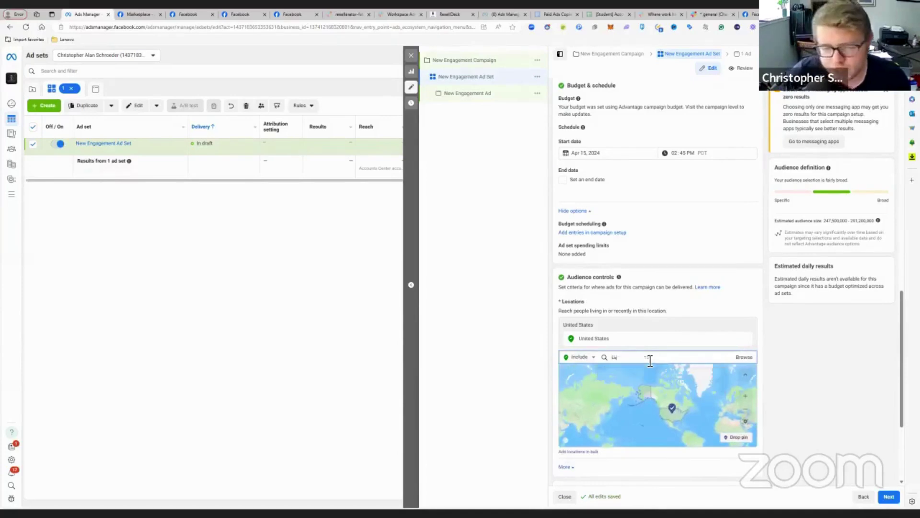
type("eague City")
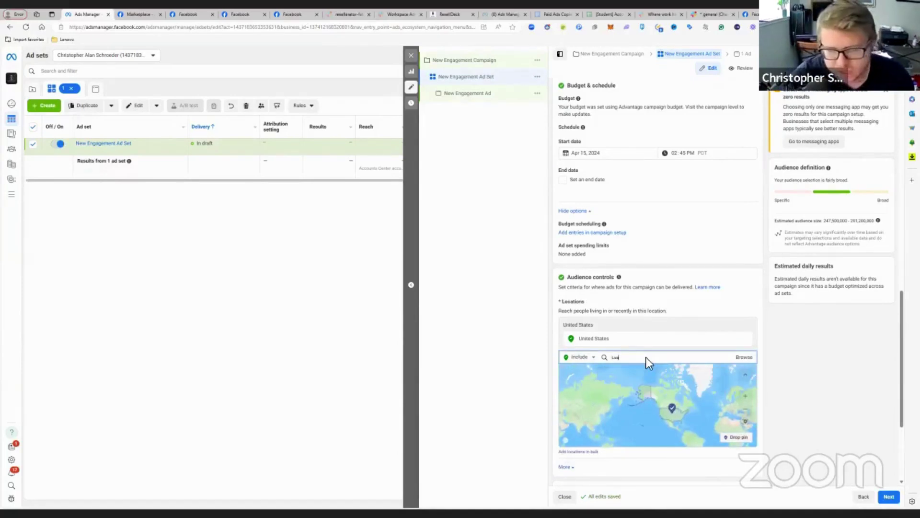
left_click(642, 374)
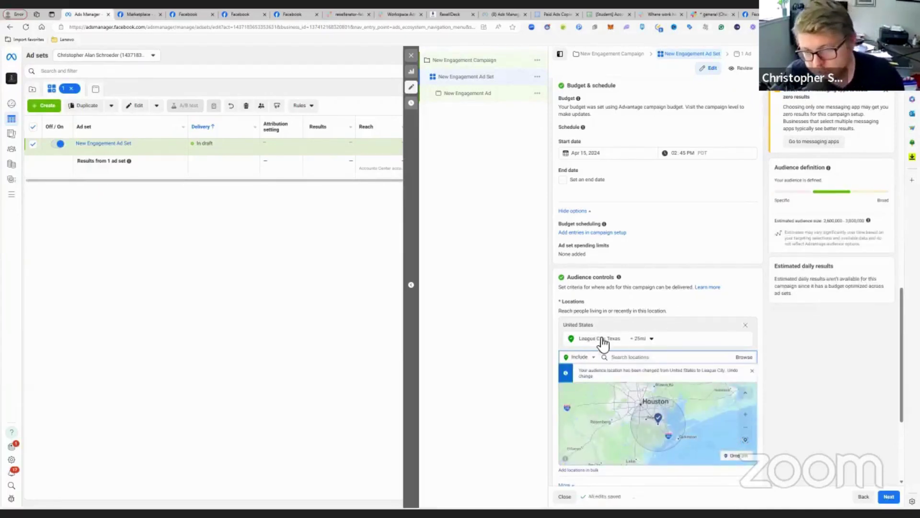
left_click(761, 333)
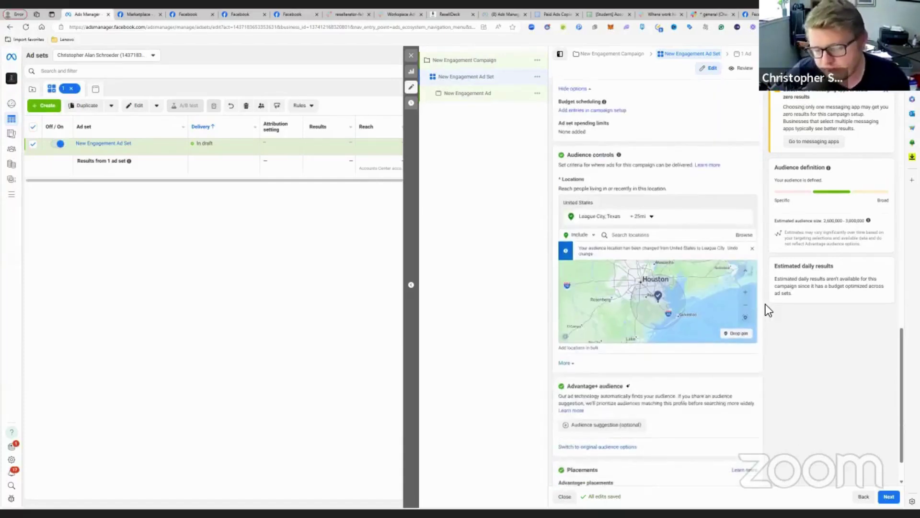
Review the ad set's schedule, audience and placement settings and proceed to the ad settings.
scroll(766, 304, "down", 1)
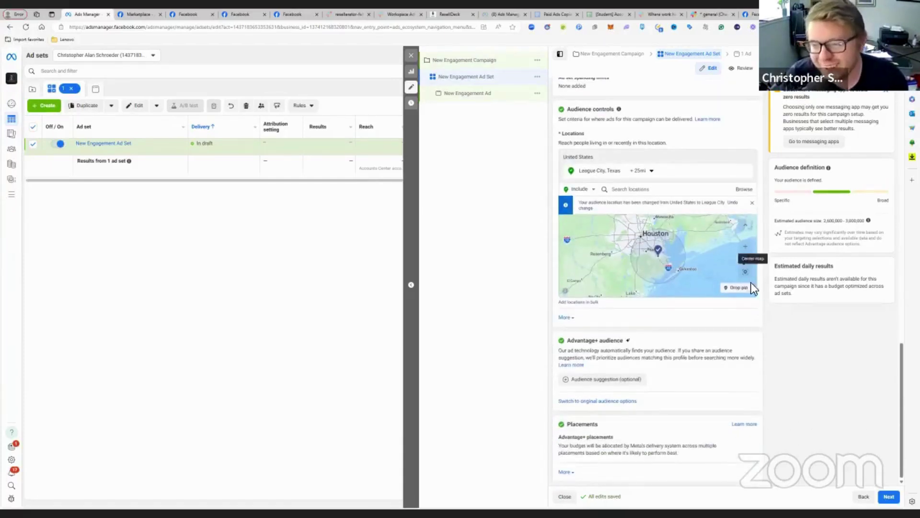
scroll(761, 310, "up", 12)
scroll(763, 309, "down", 4)
scroll(764, 310, "down", 4)
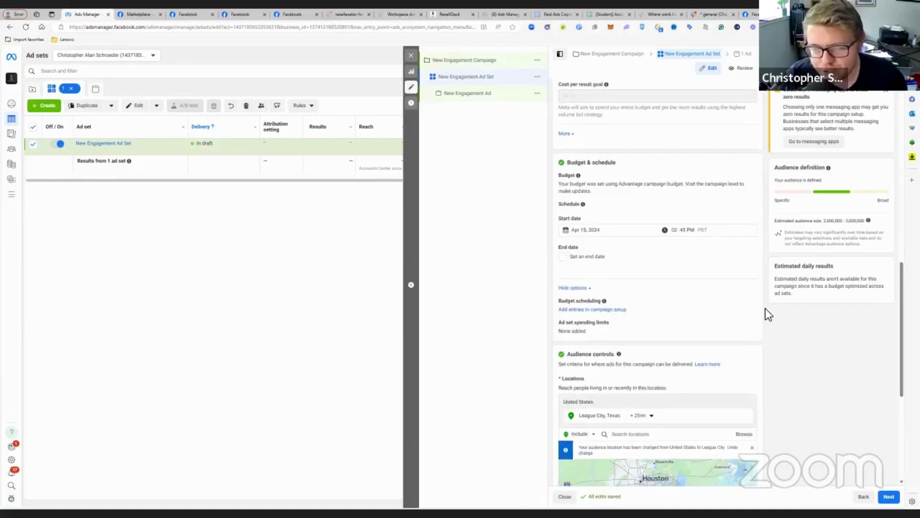
scroll(766, 310, "down", 4)
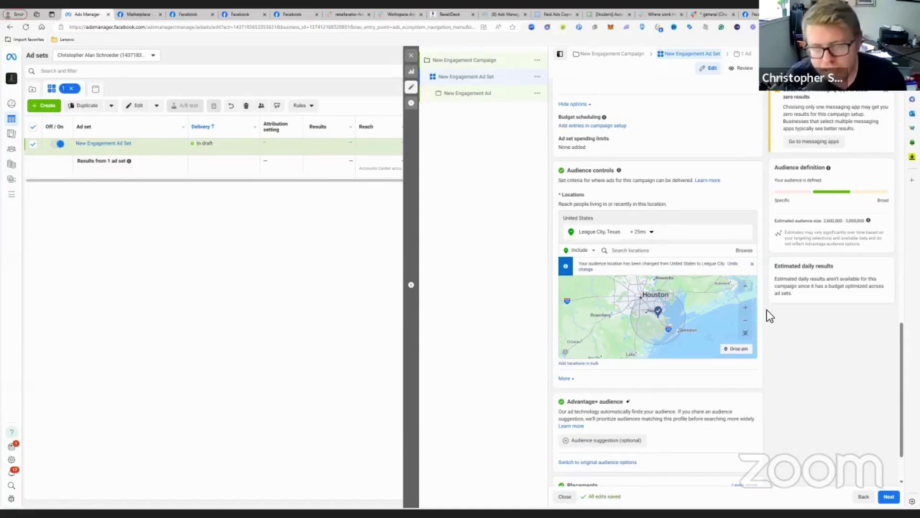
scroll(767, 310, "down", 2)
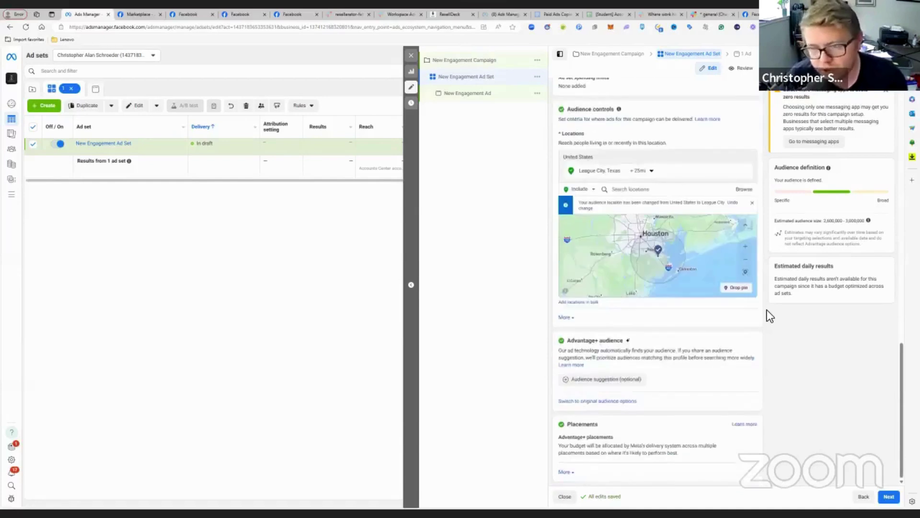
left_click(889, 497)
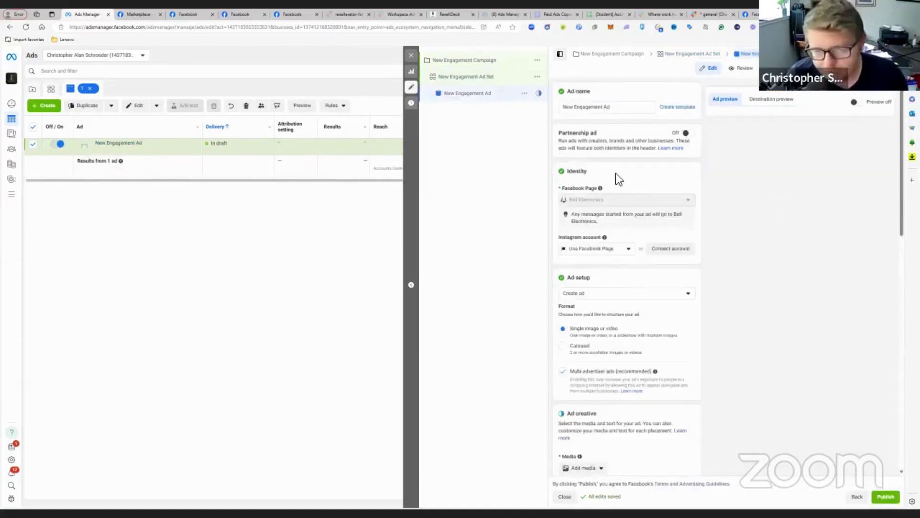
Turn off multi-advertiser ads and add the "Cash for broken phones" account image as the ad's media, keeping all creative optimizations on.
scroll(670, 212, "down", 3)
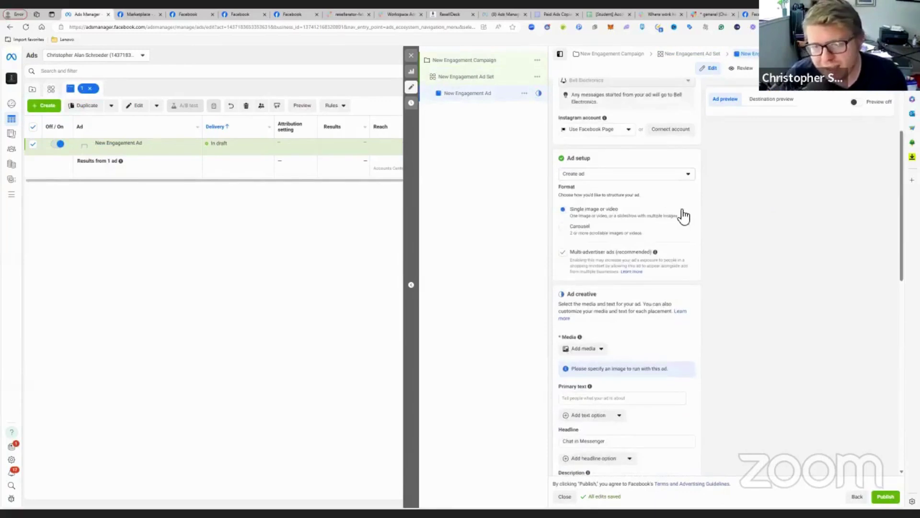
left_click(563, 253)
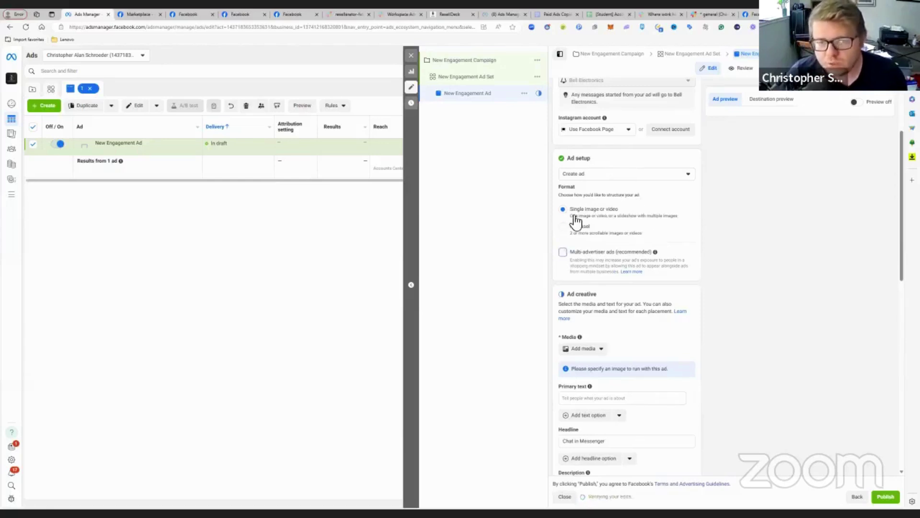
scroll(616, 217, "down", 3)
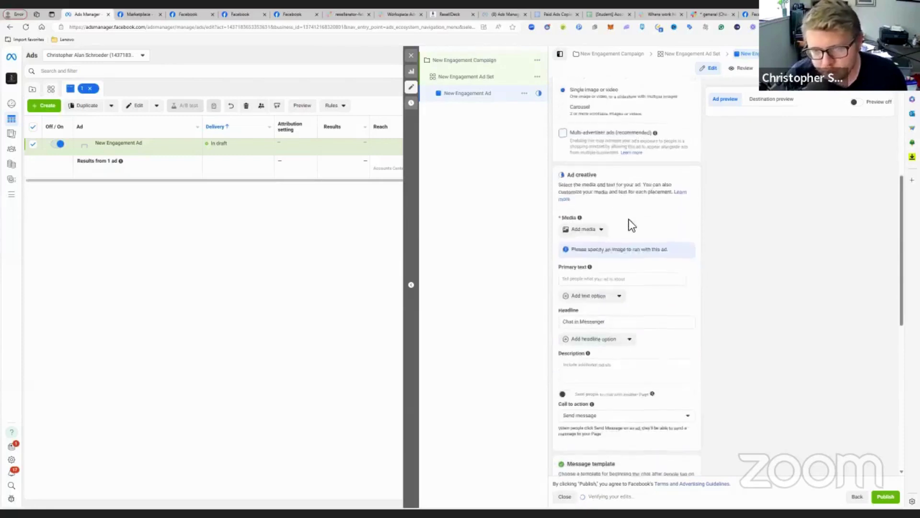
left_click(601, 230)
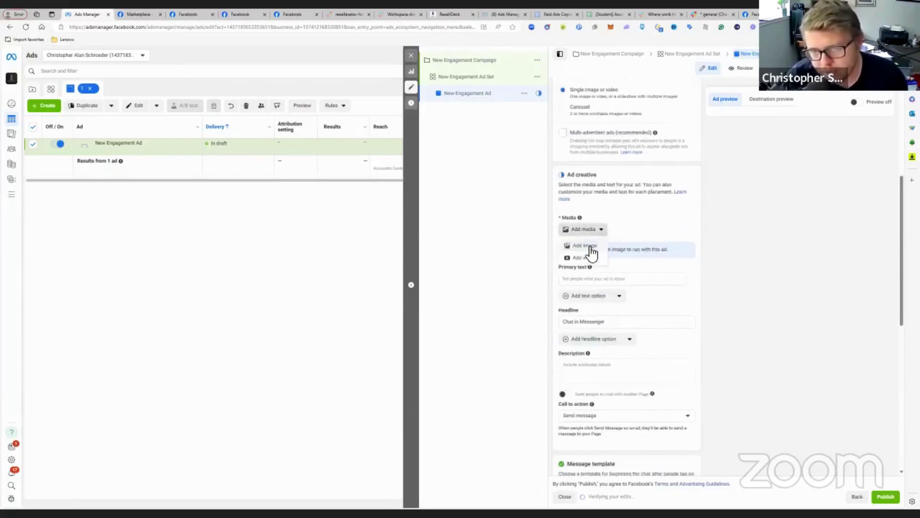
left_click(581, 246)
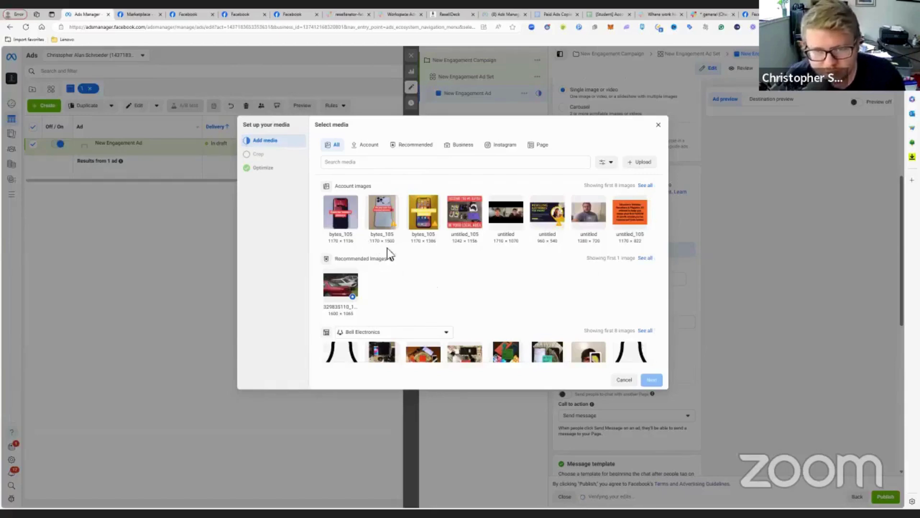
left_click(349, 218)
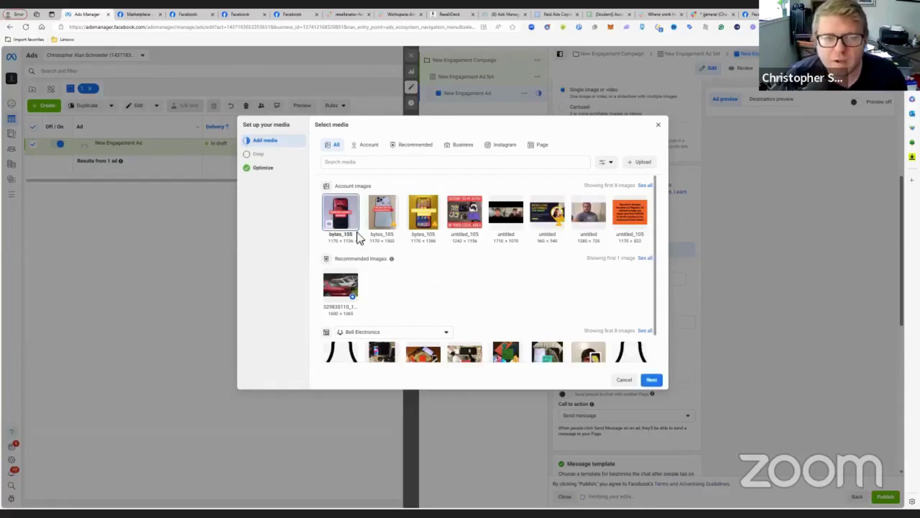
left_click(651, 380)
left_click(650, 381)
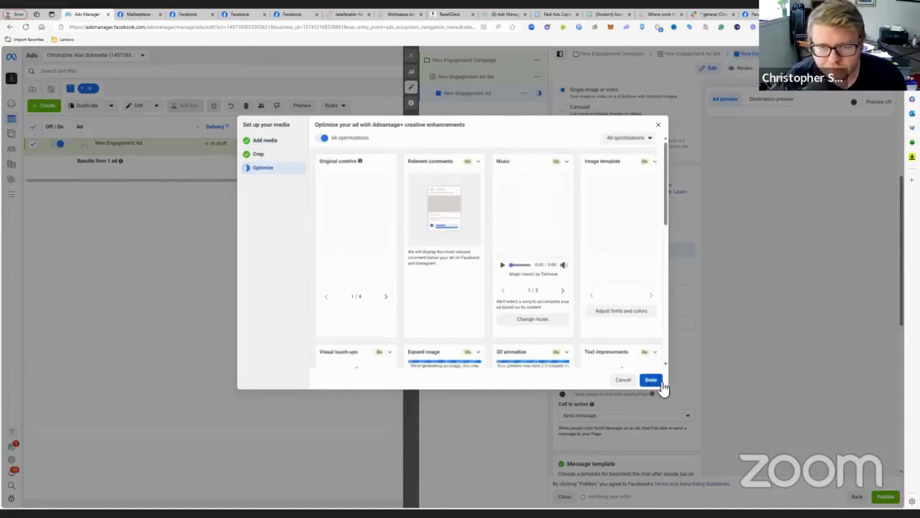
left_click(653, 381)
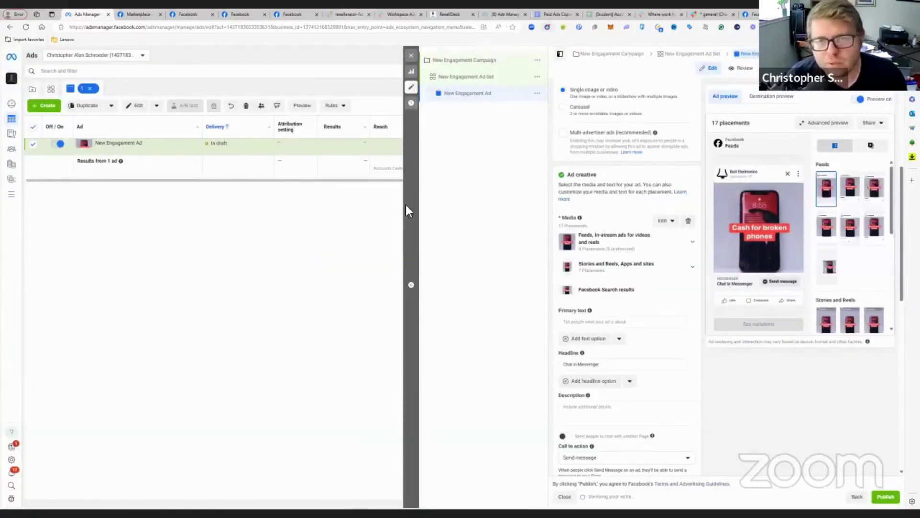
Switch to the Paid Ads Copies (Advanced) document and copy the first ad text under Phones, from "Hey [City]" through "Game Consoles and more".
left_click(556, 14)
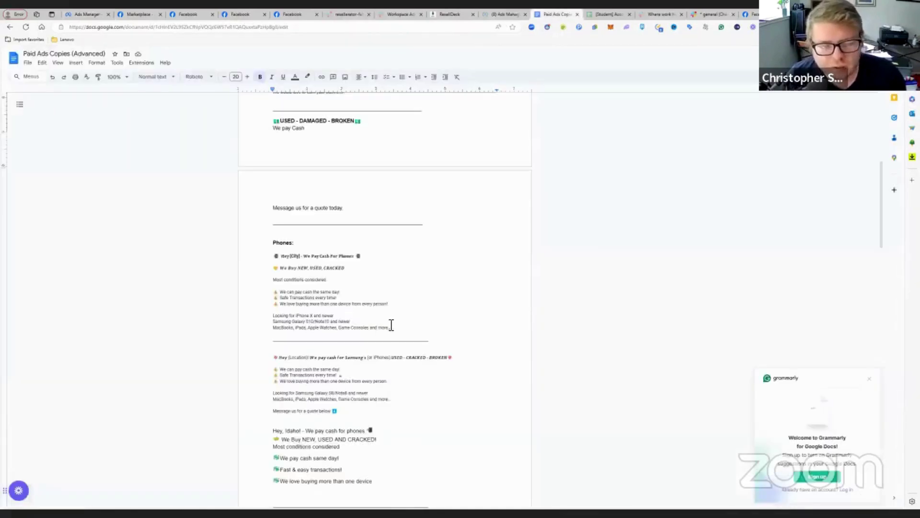
triple_click(395, 330)
left_click(277, 255, "shift")
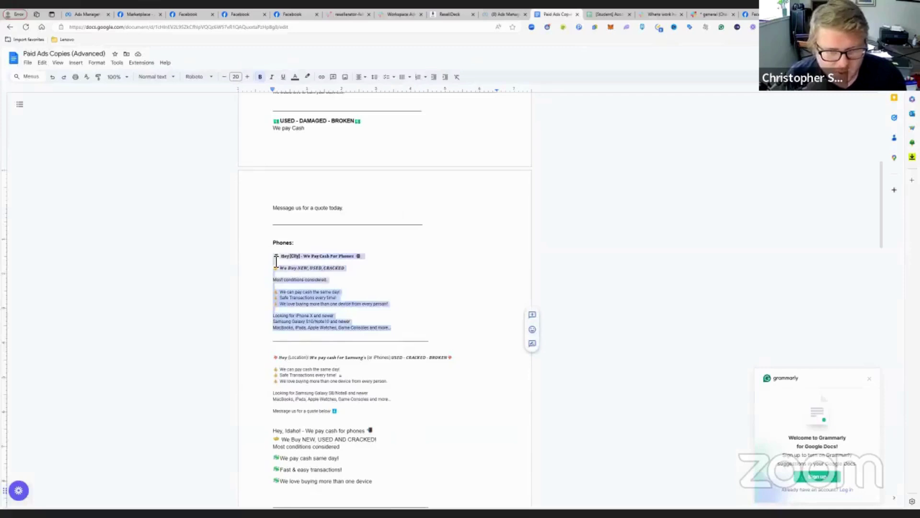
right_click(273, 258)
left_click(304, 278)
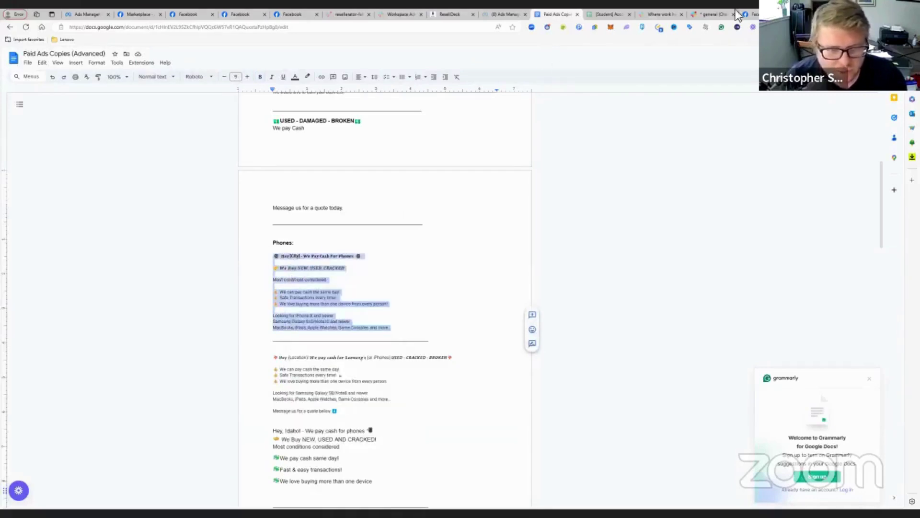
Return to Ads Manager and paste the copied phone-buying text as the ad's primary text.
left_click(94, 15)
scroll(612, 197, "down", 1)
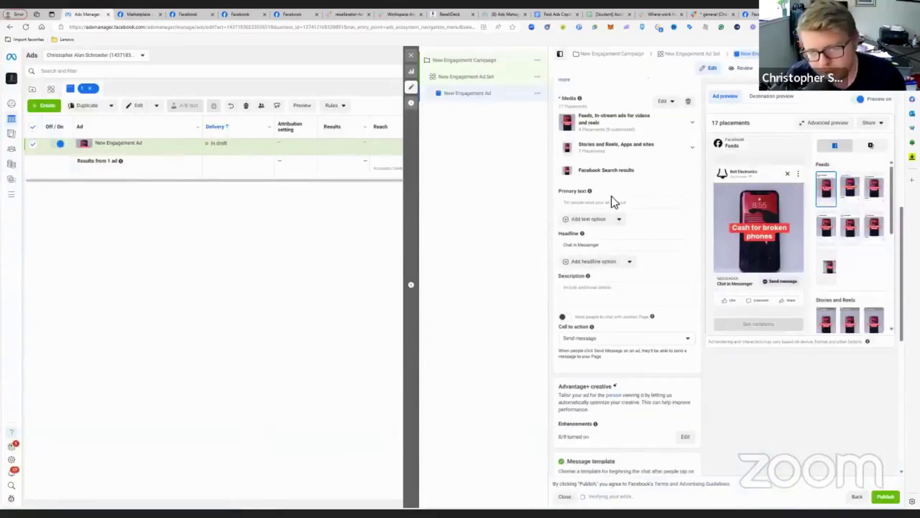
left_click(597, 204)
right_click(586, 202)
left_click(589, 202)
right_click(589, 202)
left_click(605, 270)
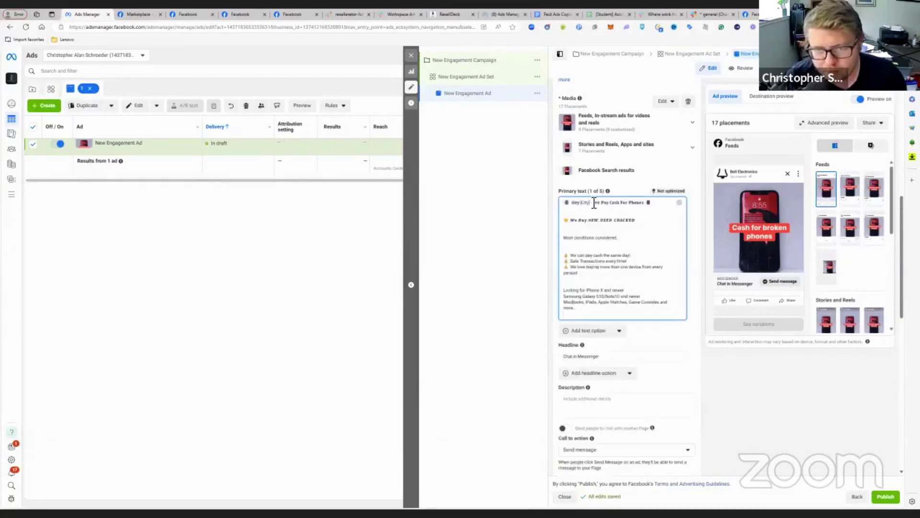
Replace the [City] placeholder in the primary text with League City and collapse the generated suggestions for that text.
double_click(586, 203)
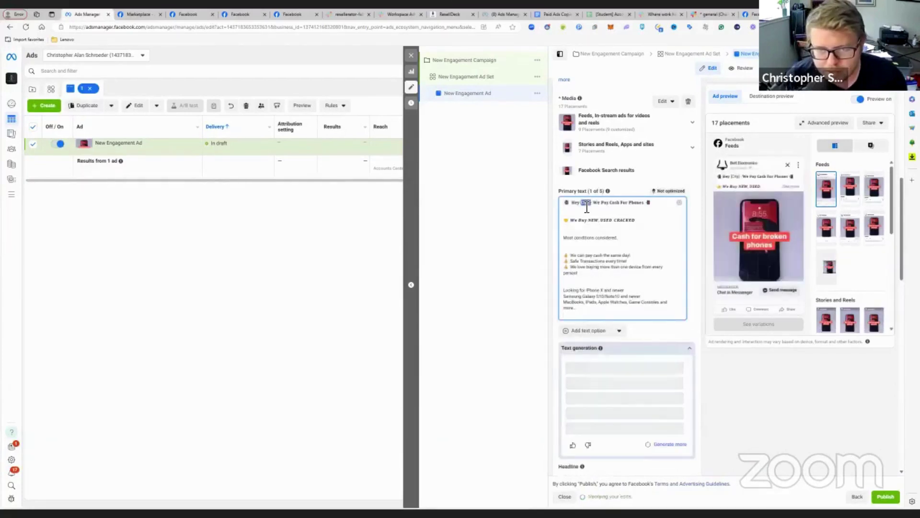
key("BackSpace")
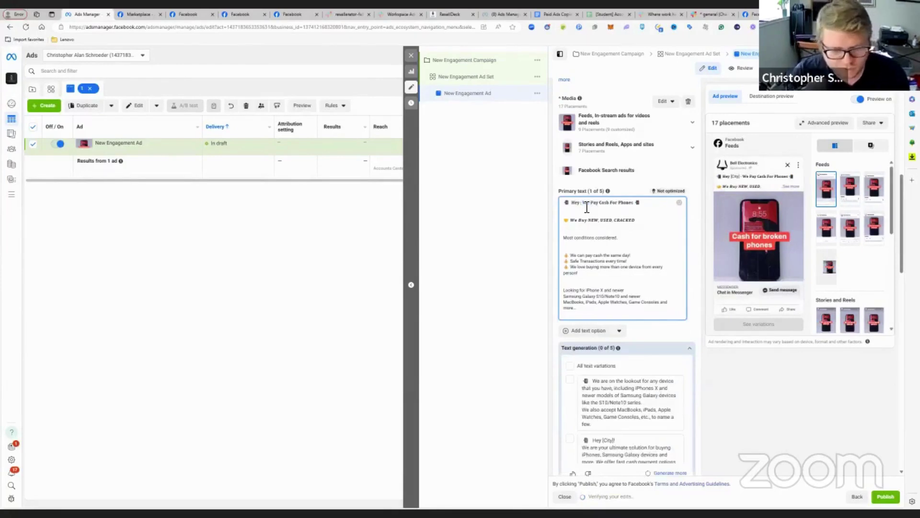
type("Lake City")
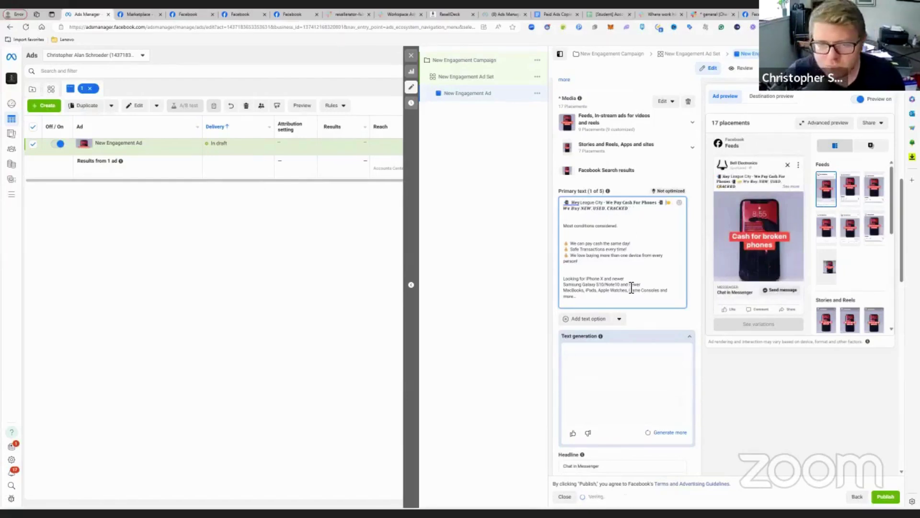
scroll(668, 267, "down", 3)
left_click(690, 218)
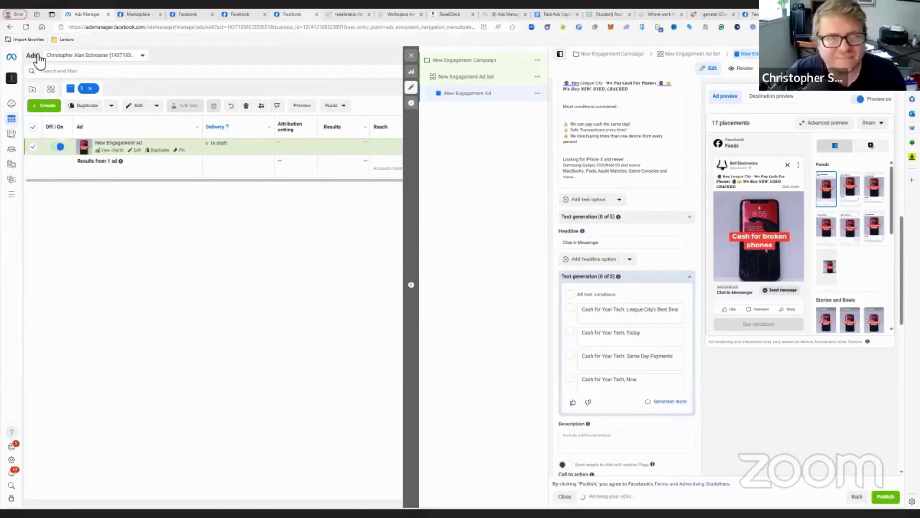
Switch to the Resellerator Program members group on Facebook and post the copied ad text as a comment on the live video.
key("ctrl+5")
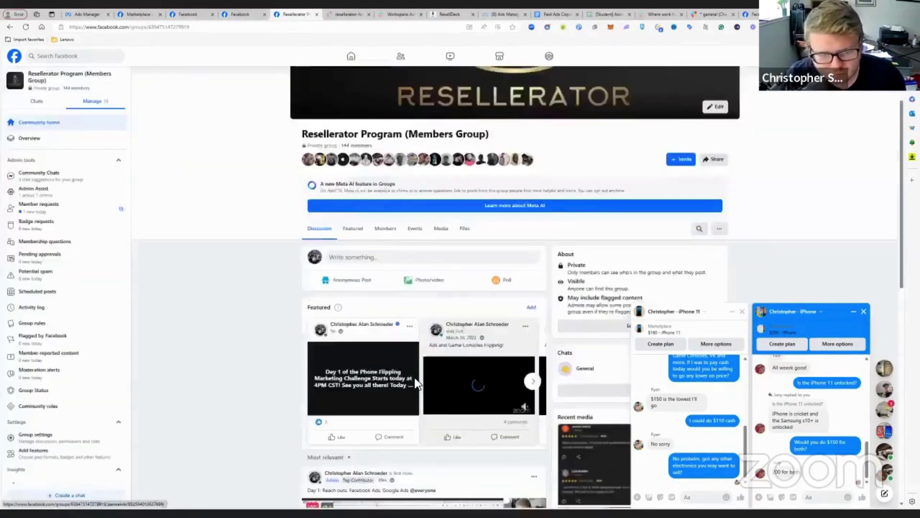
key("alt+Left")
scroll(356, 368, "down", 3)
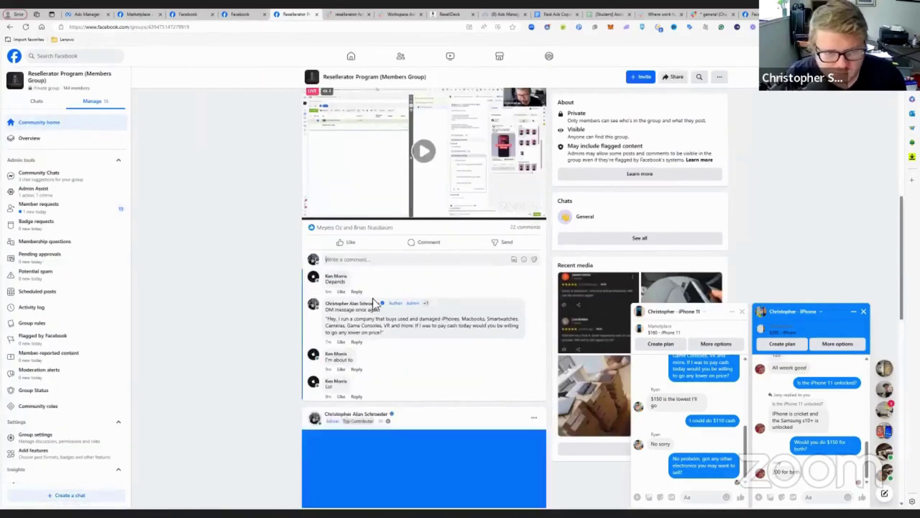
right_click(357, 263)
left_click(390, 333)
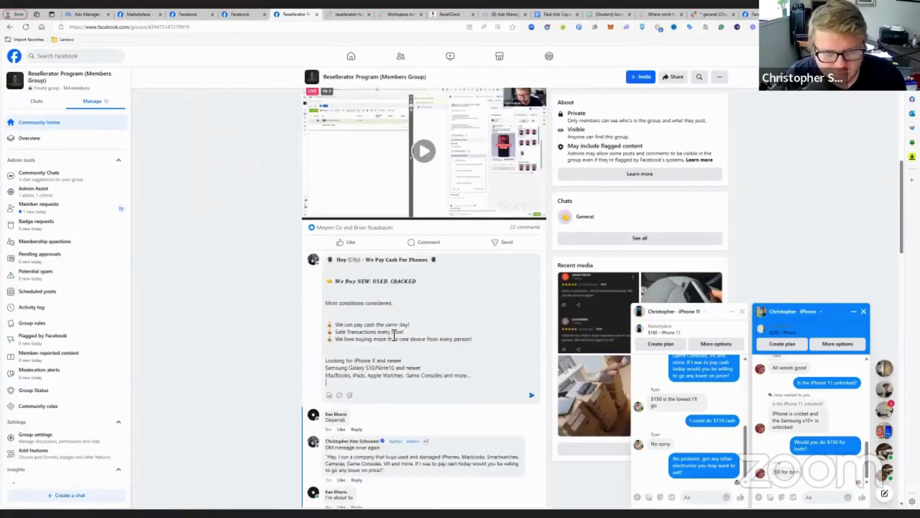
key("Return")
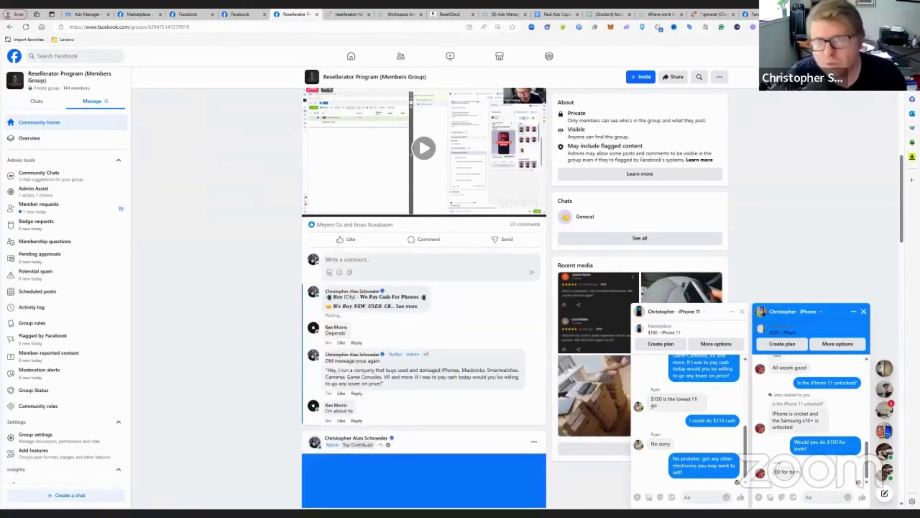
left_click(450, 14)
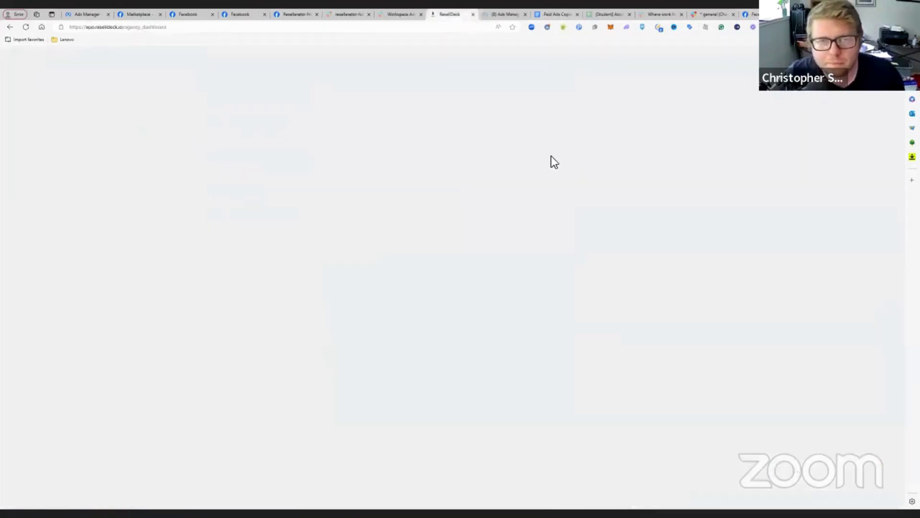
Return to Ads Manager and replace the ad's headline with "Sell an iPhone X & Newer".
left_click(89, 15)
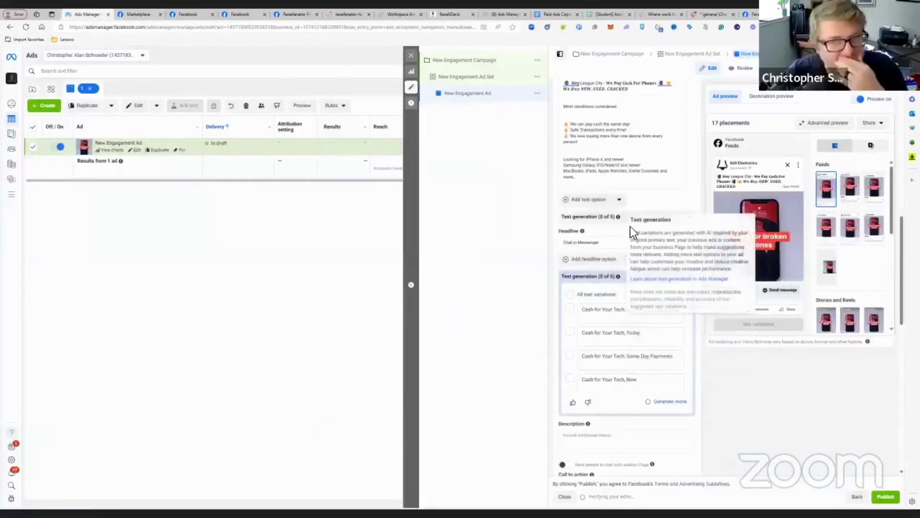
scroll(637, 264, "down", 2)
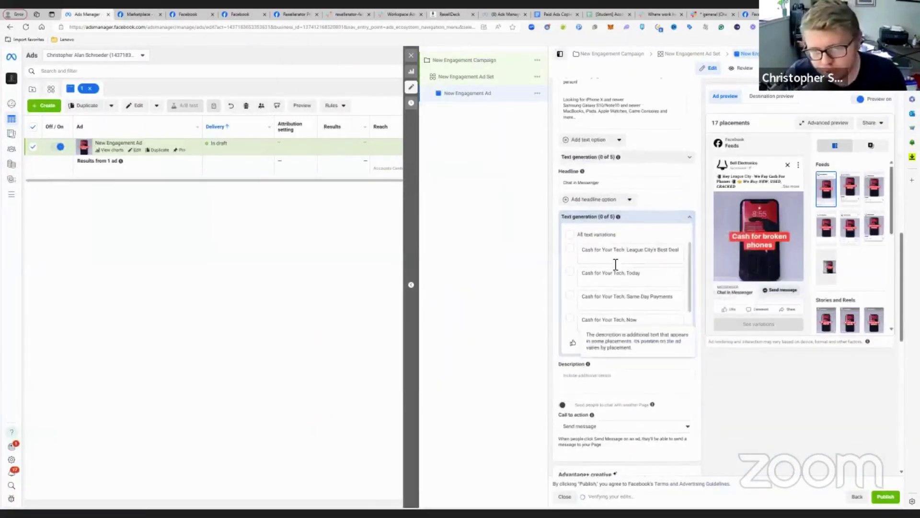
scroll(665, 232, "up", 6)
left_click(620, 362)
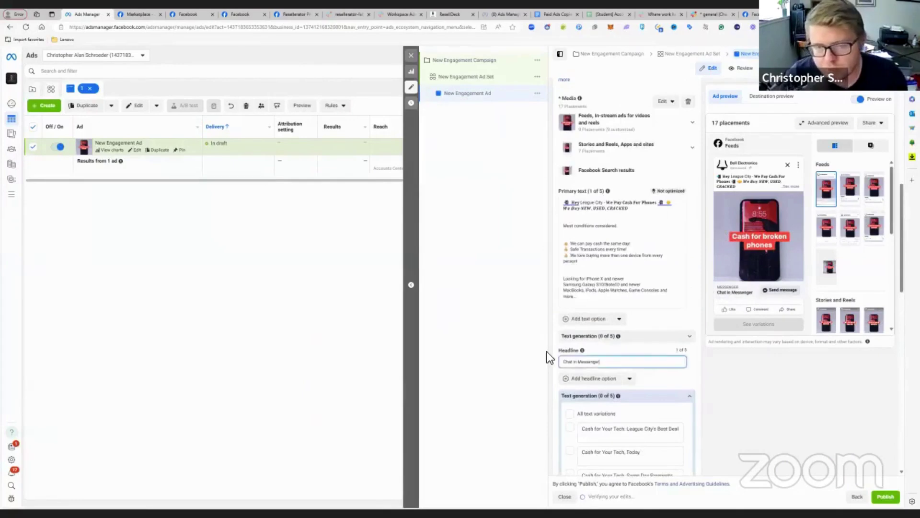
key("BackSpace")
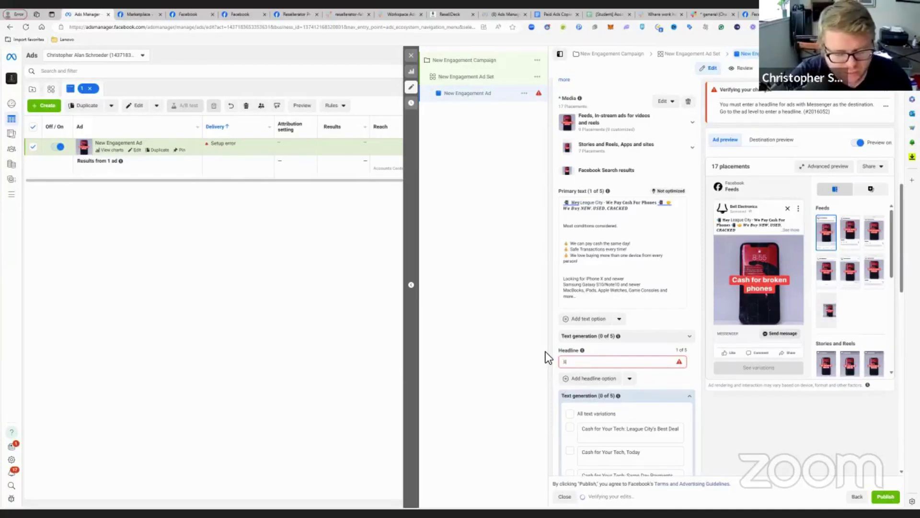
type("ell an iPhone!")
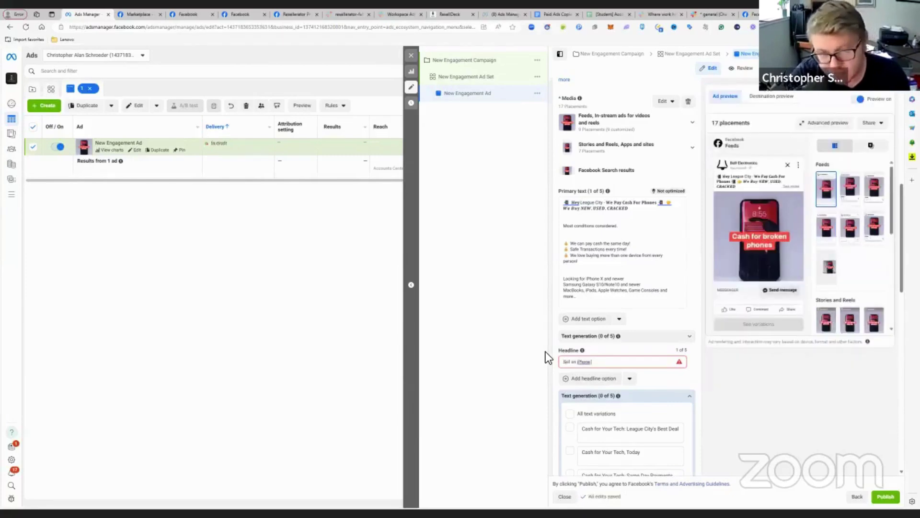
type(" X")
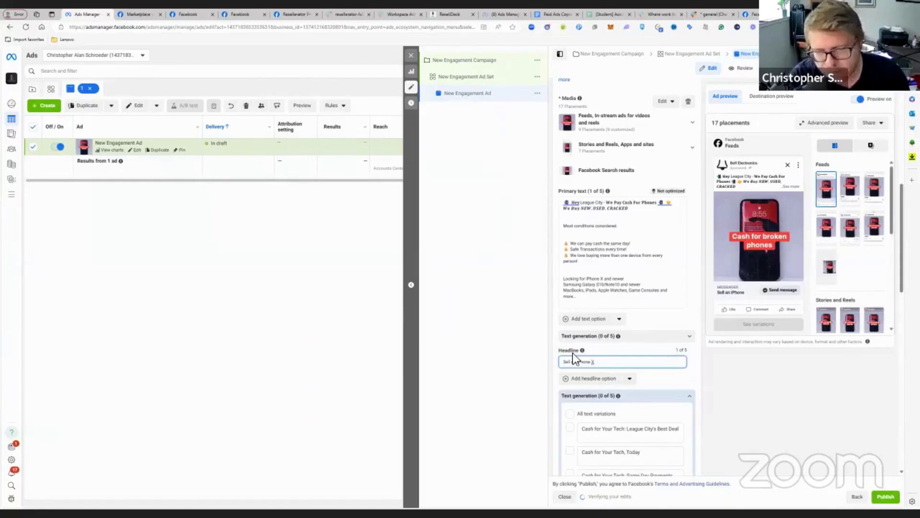
type(" & Newer")
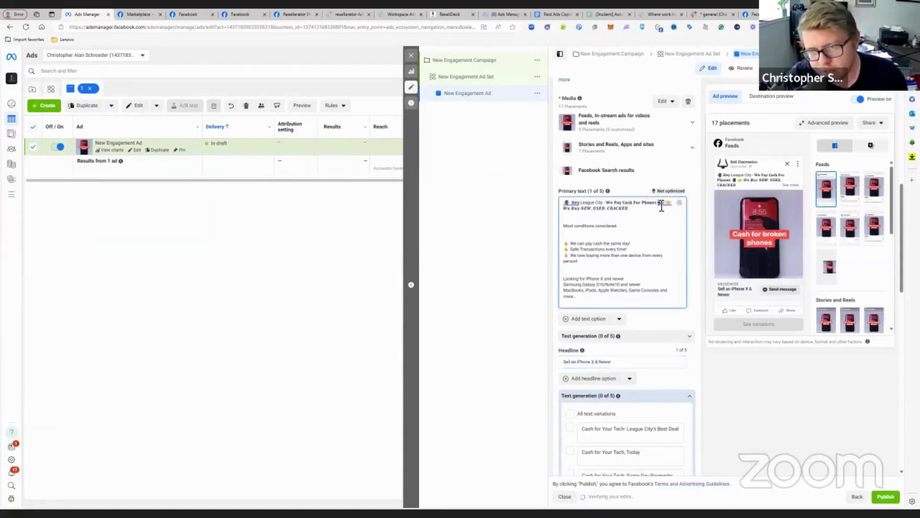
Copy the phone emoji from the primary text's first line and paste it at the end of the headline.
right_click(662, 202)
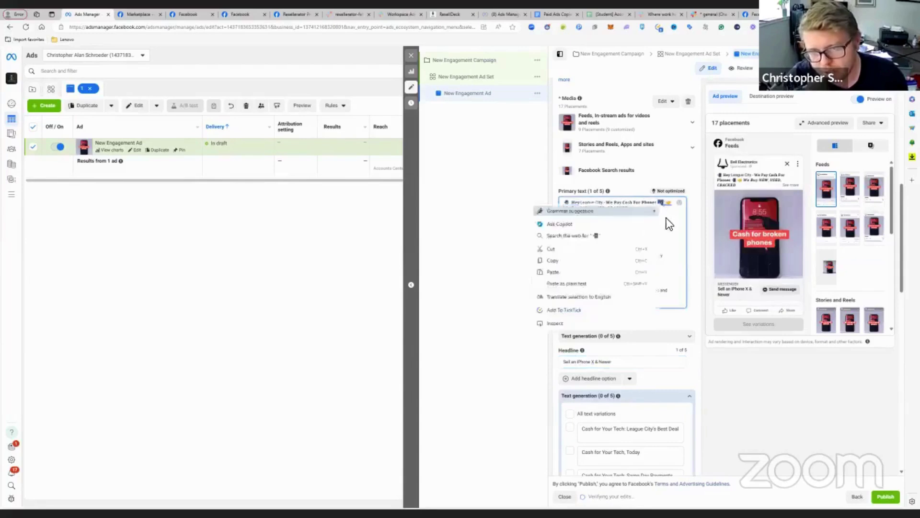
left_click(568, 260)
left_click(622, 360)
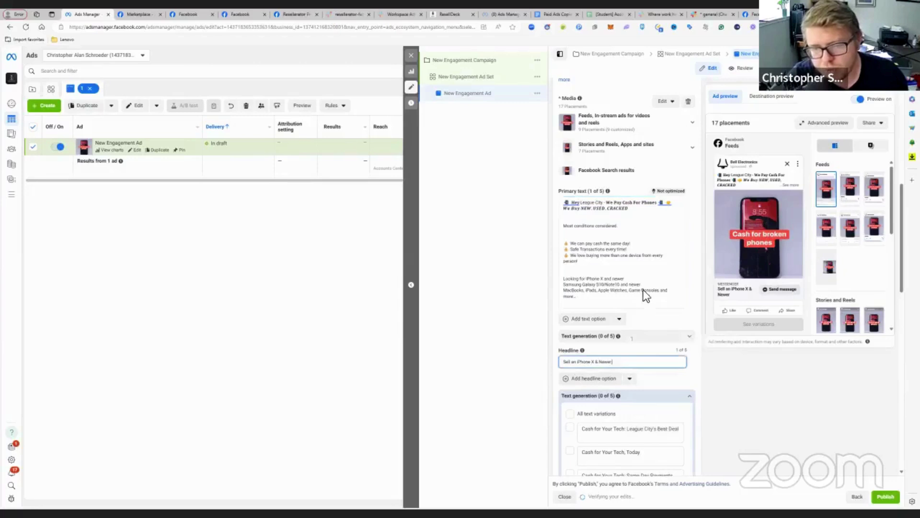
right_click(622, 361)
left_click(639, 276)
left_click(645, 337)
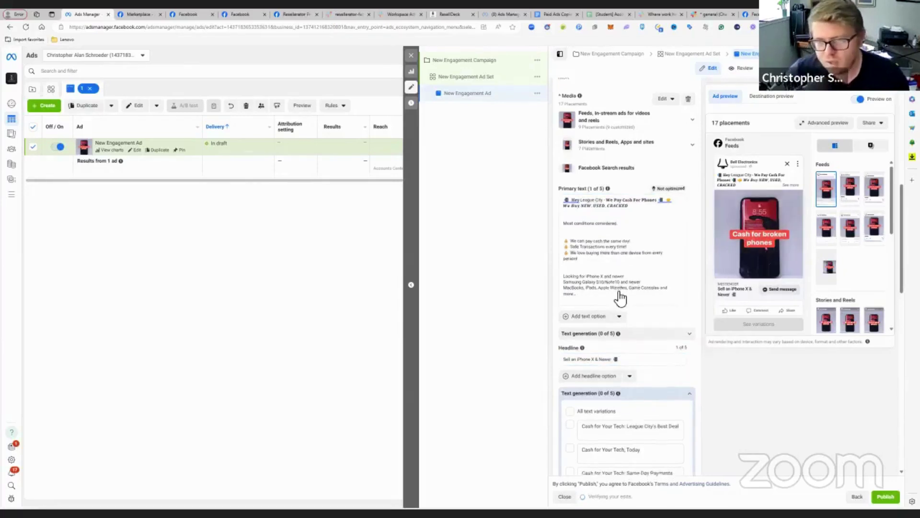
Edit the message template's greeting, replacing the text after the name with "We buy used and damaged iPhones, Smasungs, MacBooks, Smartwatches, Cameras, VR, and more.".
scroll(621, 297, "down", 3)
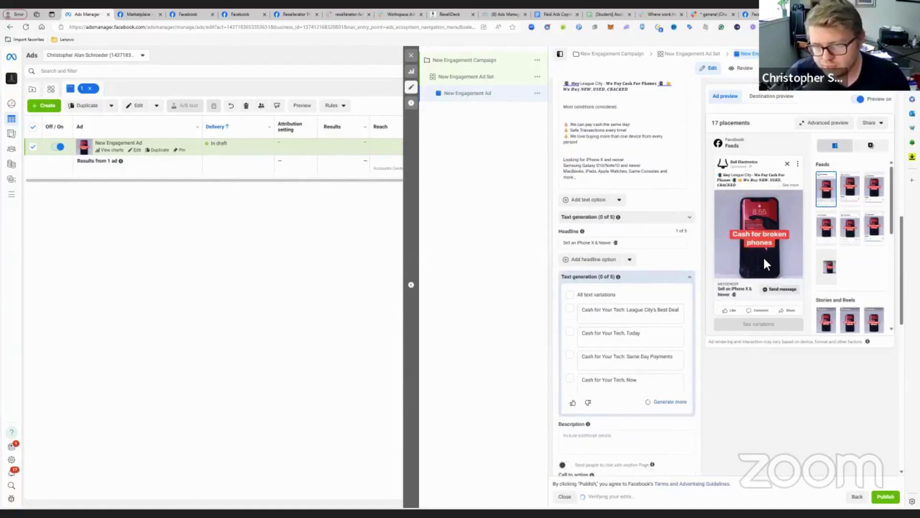
scroll(594, 299, "down", 10)
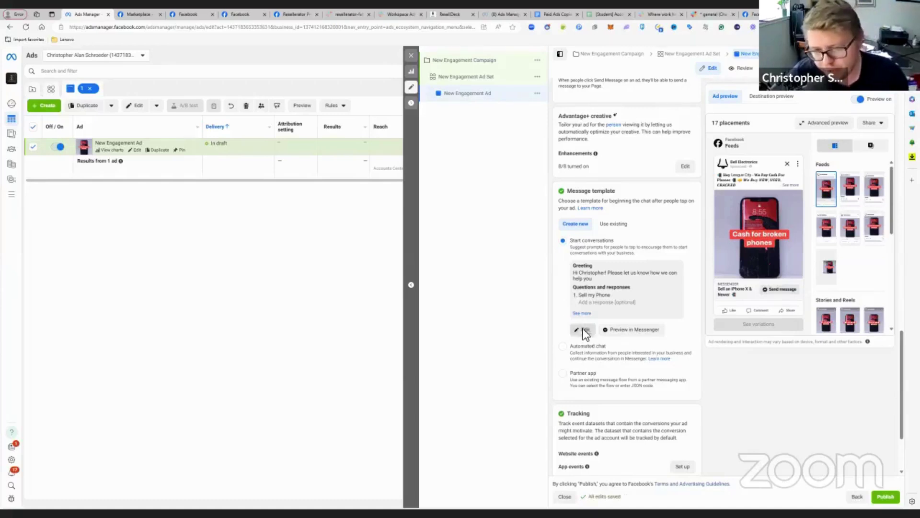
left_click(583, 328)
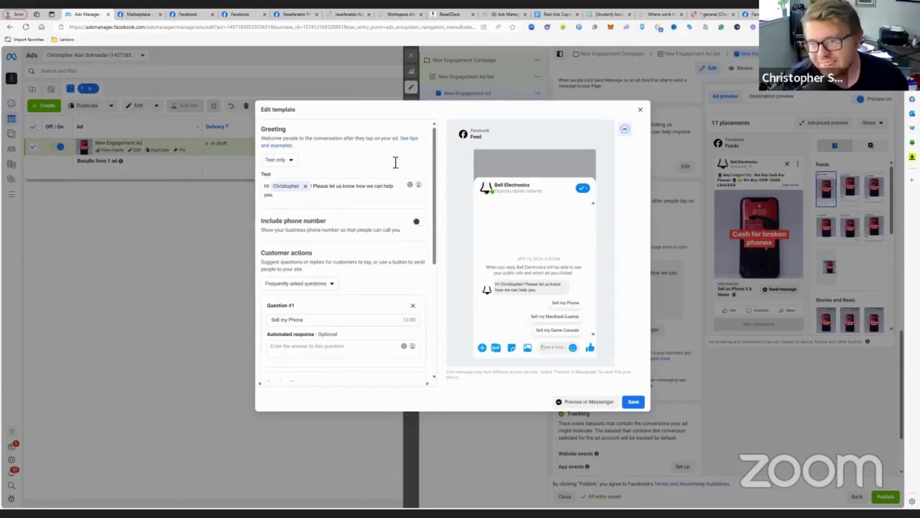
double_click(319, 188)
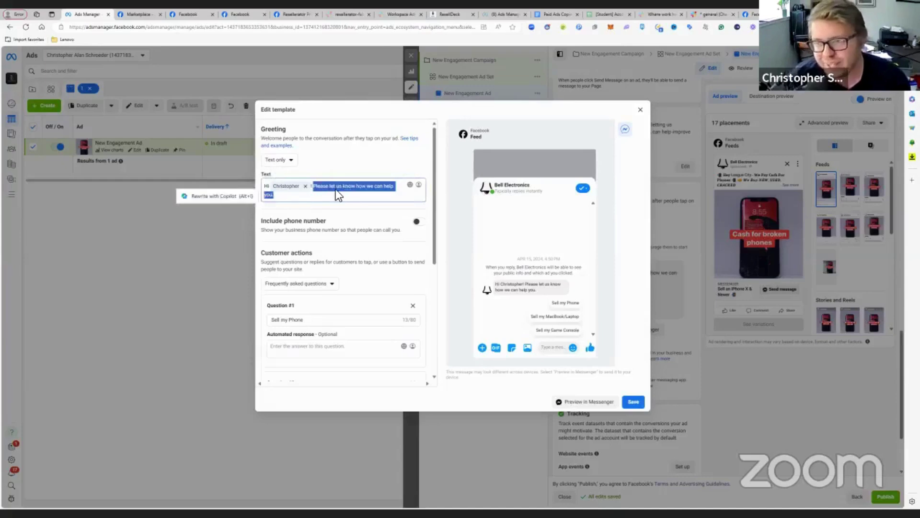
key("BackSpace")
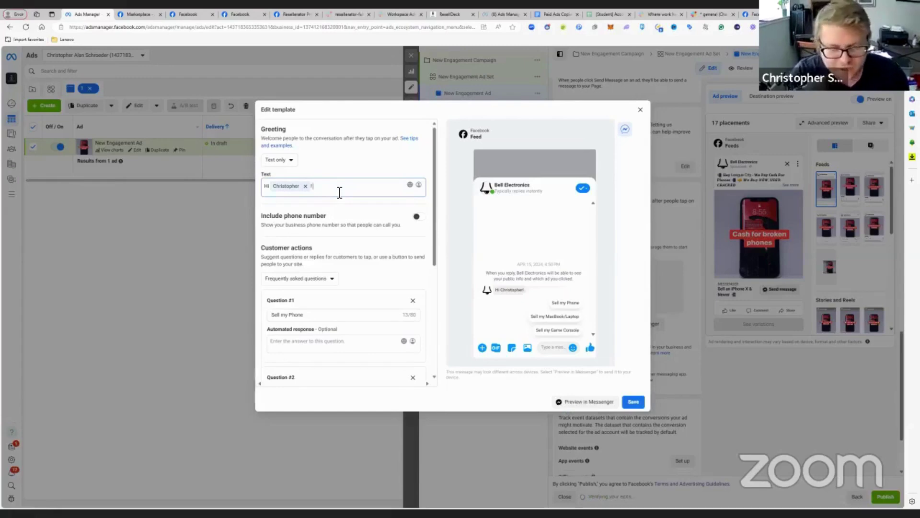
type("W")
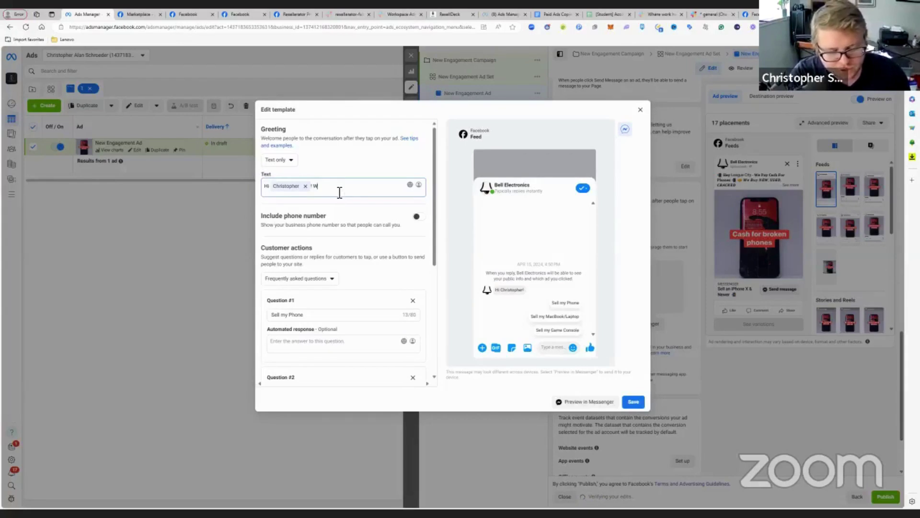
type("e buy used and damaged iPhones, Smas")
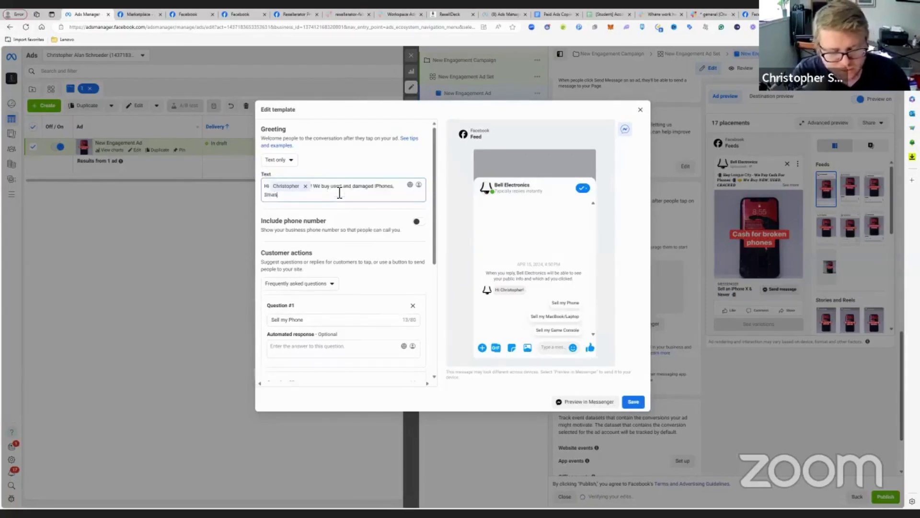
type("ungs, Mac")
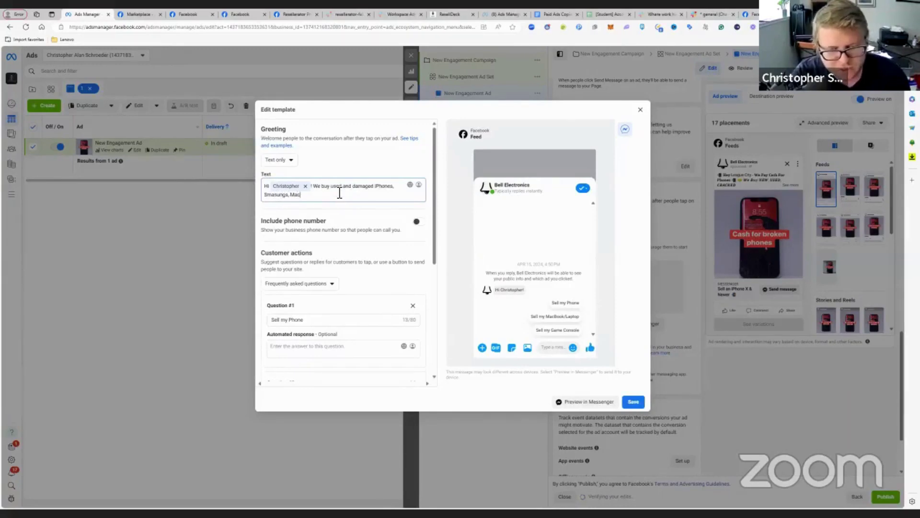
type("Books, S")
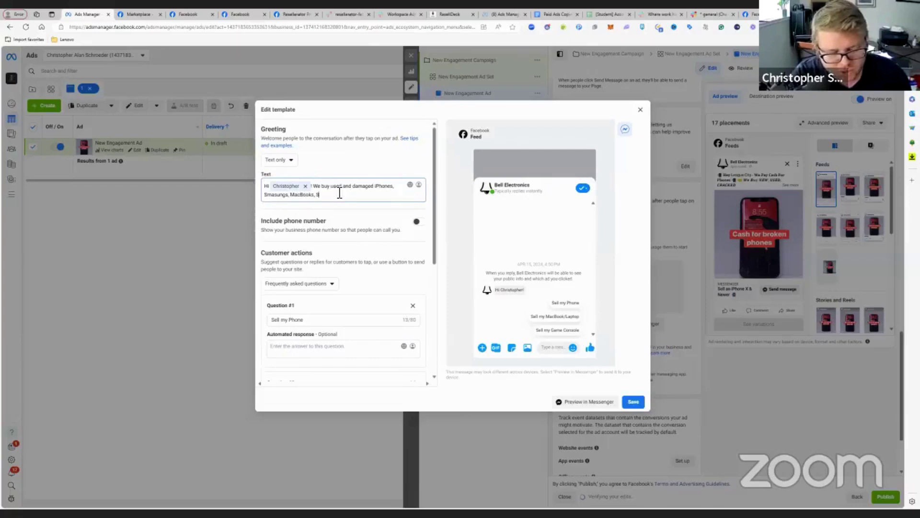
type("martwatches, Came")
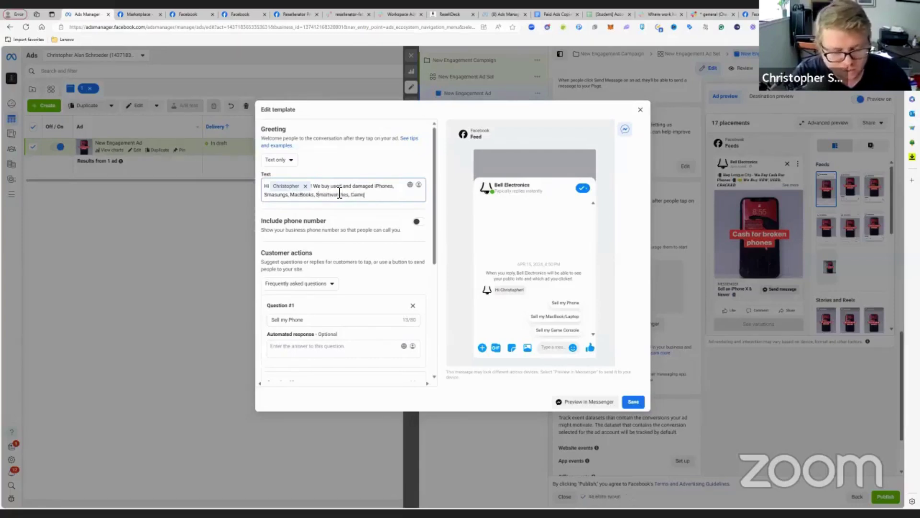
type("ras, V")
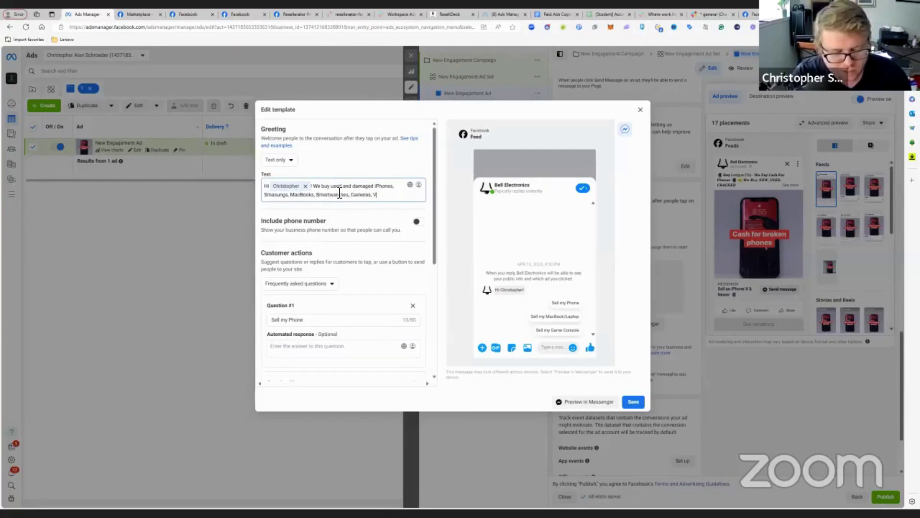
type("R, and more.")
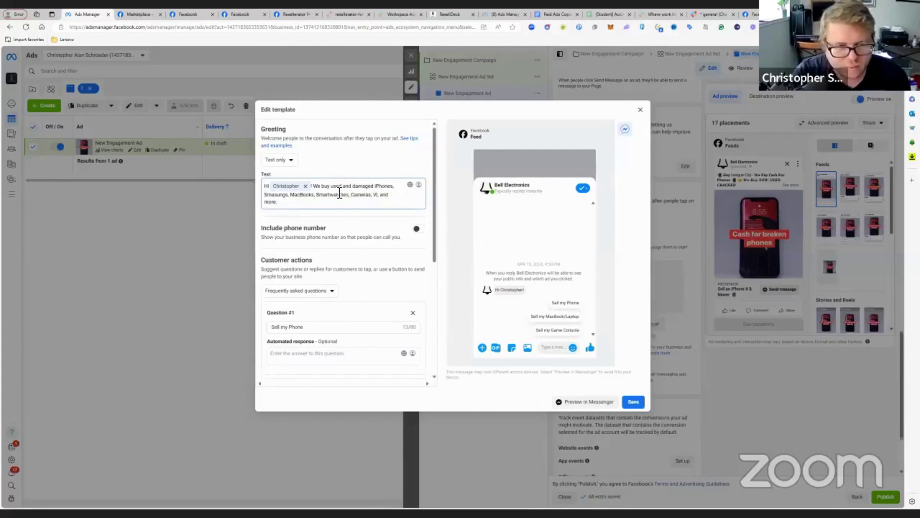
left_click(383, 199)
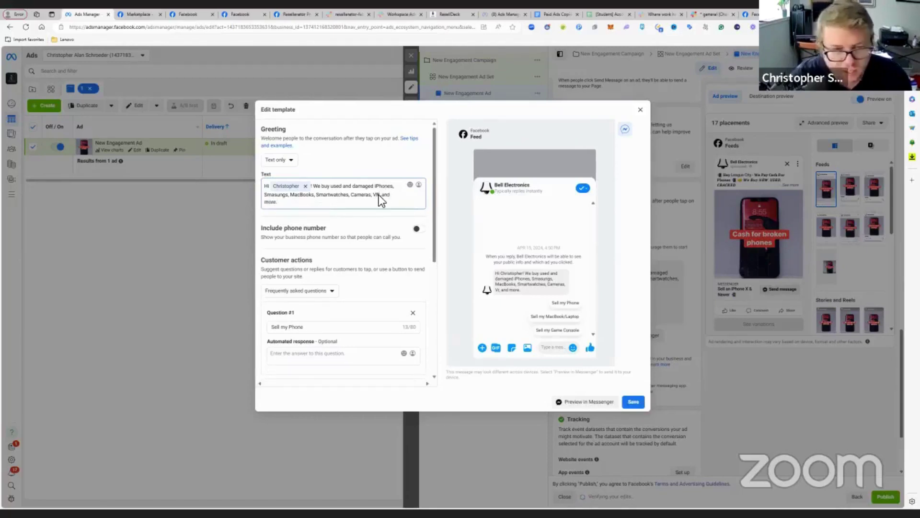
Enter "What device do you have?" and, after a blank line, "Any issues with it?" as the automated response to "Sell my Phone".
scroll(357, 274, "down", 2)
left_click(350, 278)
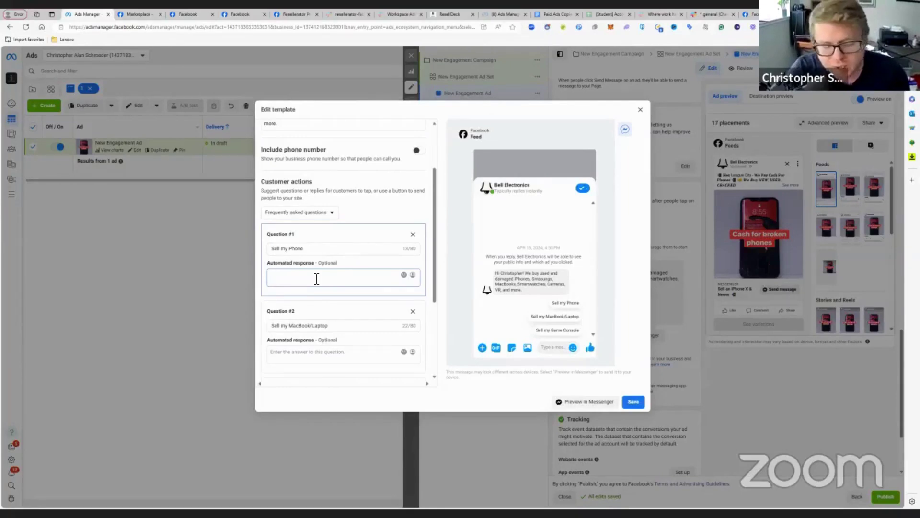
type("What")
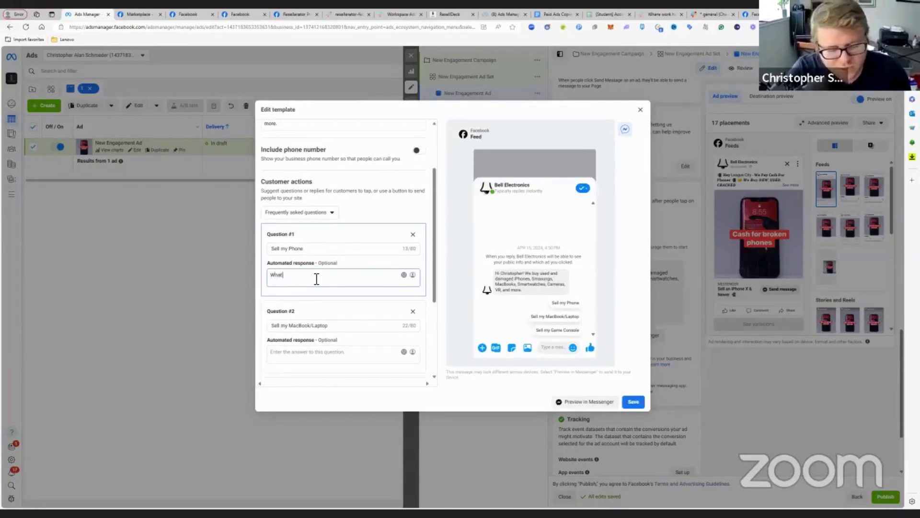
type(" device do you")
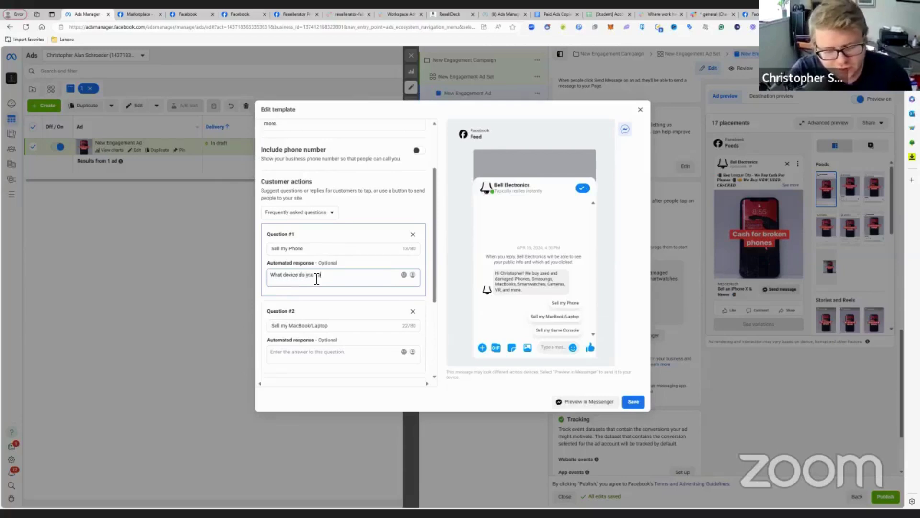
type(" have?")
key("Return")
type("Any issues i")
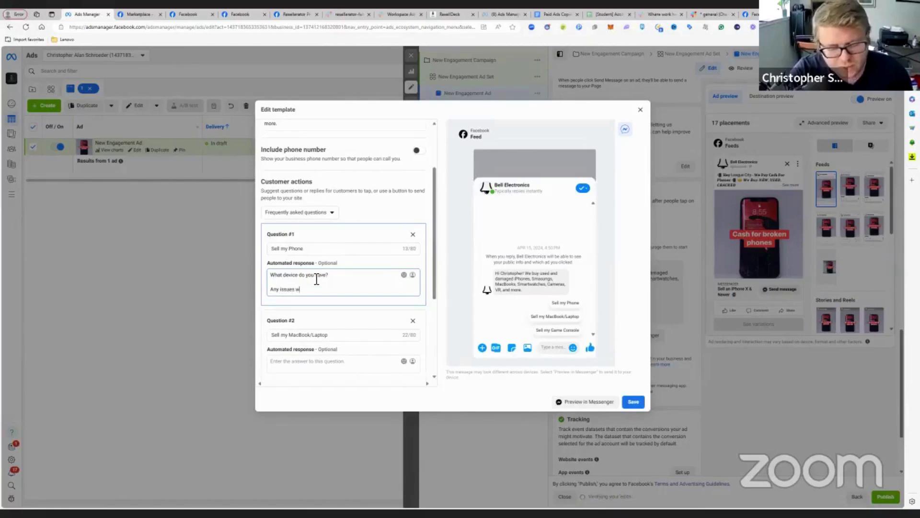
type("ith it?")
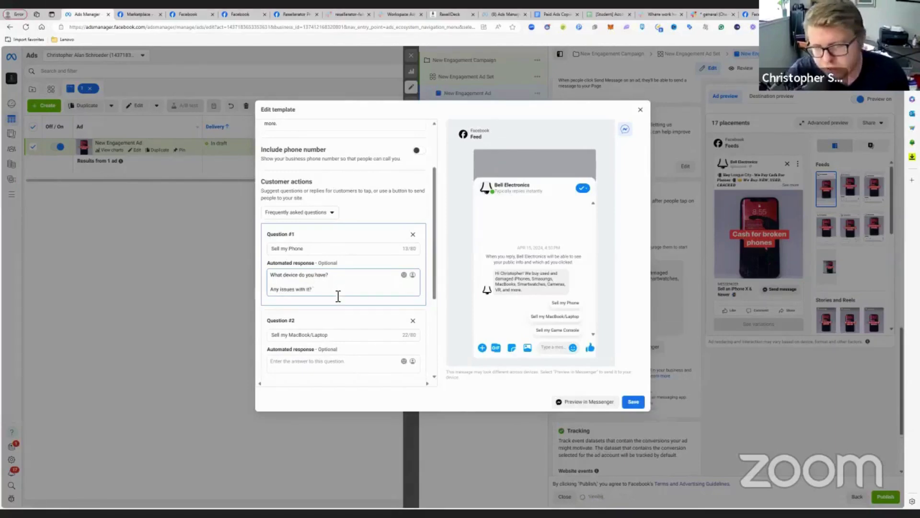
Copy the "Sell my Phone" automated response into the "Sell my MacBook/Laptop" response, adding a blank line between its two questions.
left_click_drag(331, 294, 270, 274)
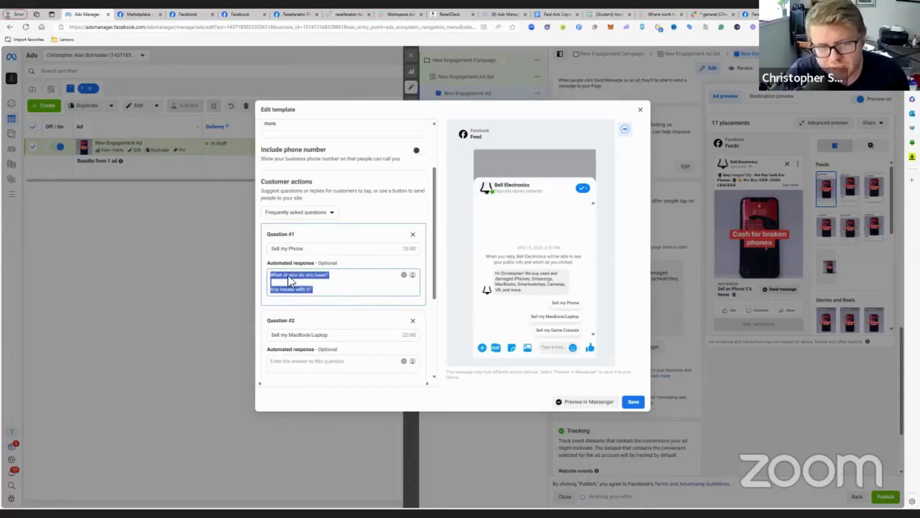
right_click(289, 276)
left_click(316, 320)
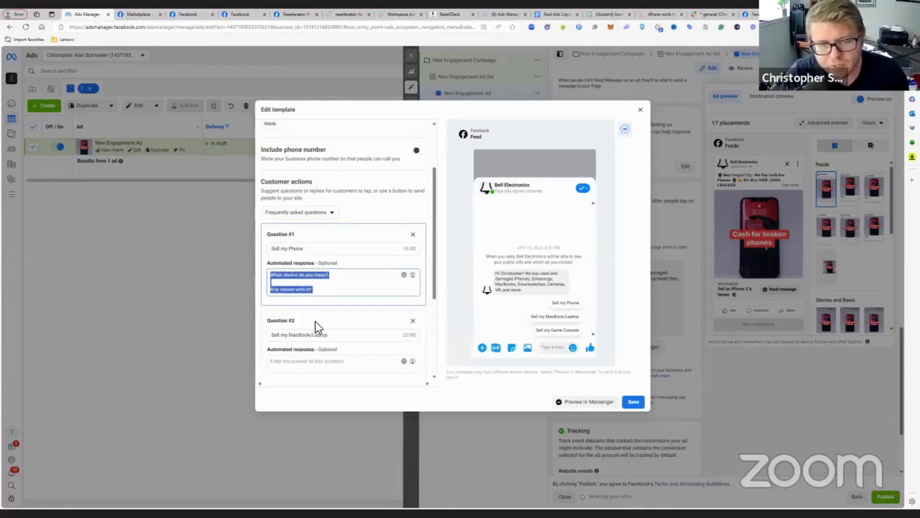
left_click(343, 300)
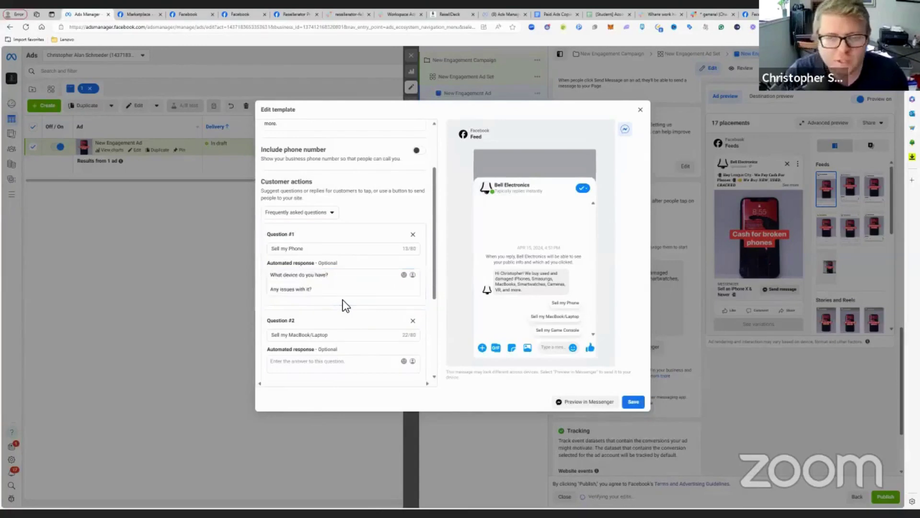
scroll(344, 300, "down", 2)
left_click(318, 286)
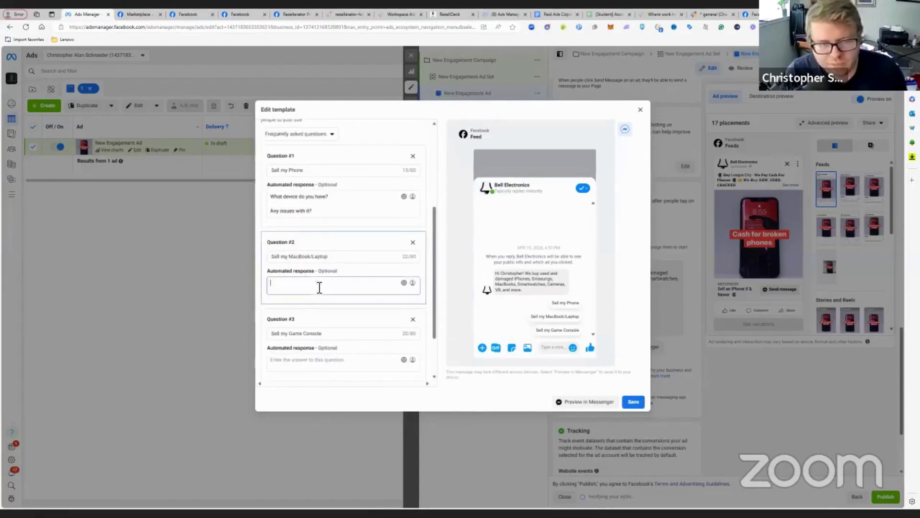
right_click(317, 286)
left_click(344, 353)
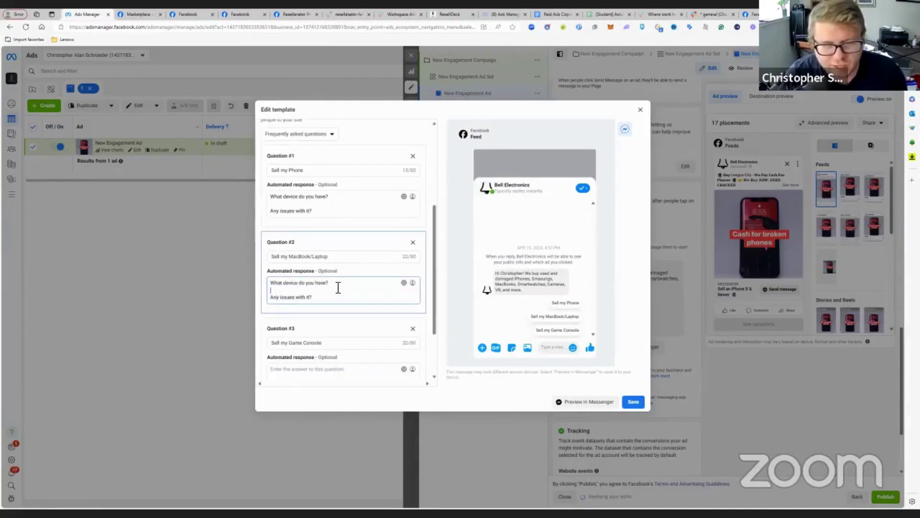
key("Return")
Paste the same response under "Sell my Game Console" with a blank line between its two questions, and save the message template.
scroll(331, 336, "down", 1)
scroll(329, 355, "down", 1)
left_click(317, 292)
right_click(315, 291)
left_click(336, 361)
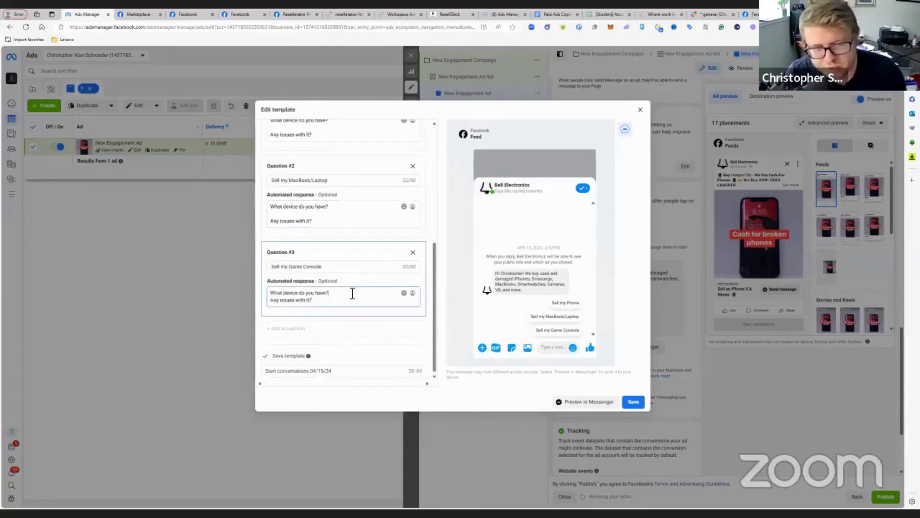
left_click(352, 293)
key("Return")
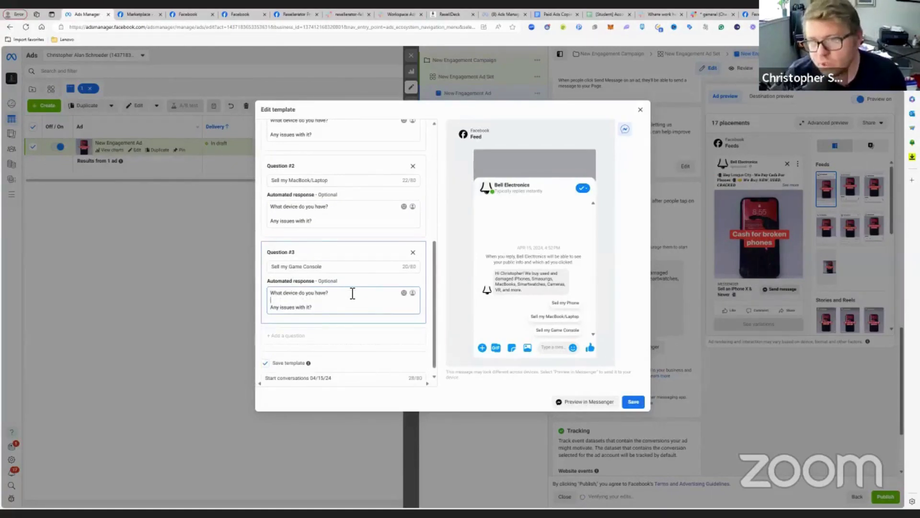
left_click(635, 402)
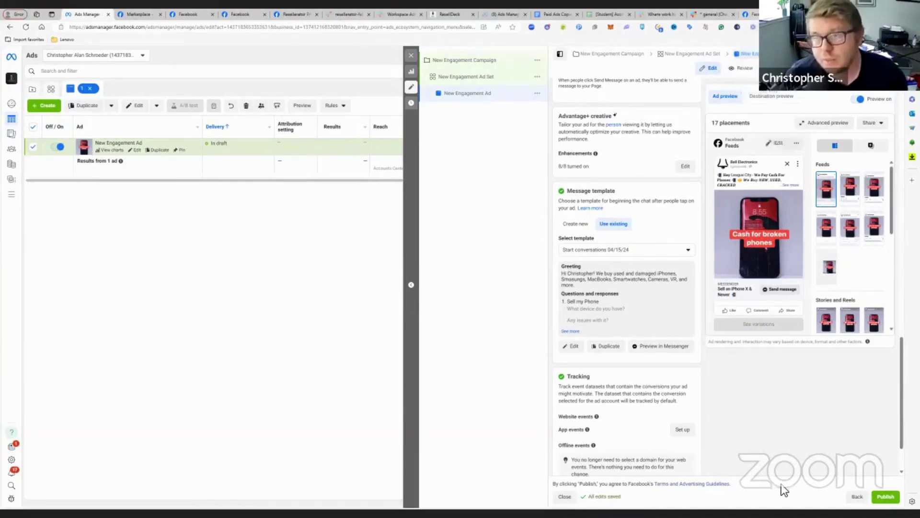
Switch to Facebook Marketplace, dismiss the Custom Message dialog and open the Messenger conversation in which the ad optimization SOP was shared.
left_click(756, 16)
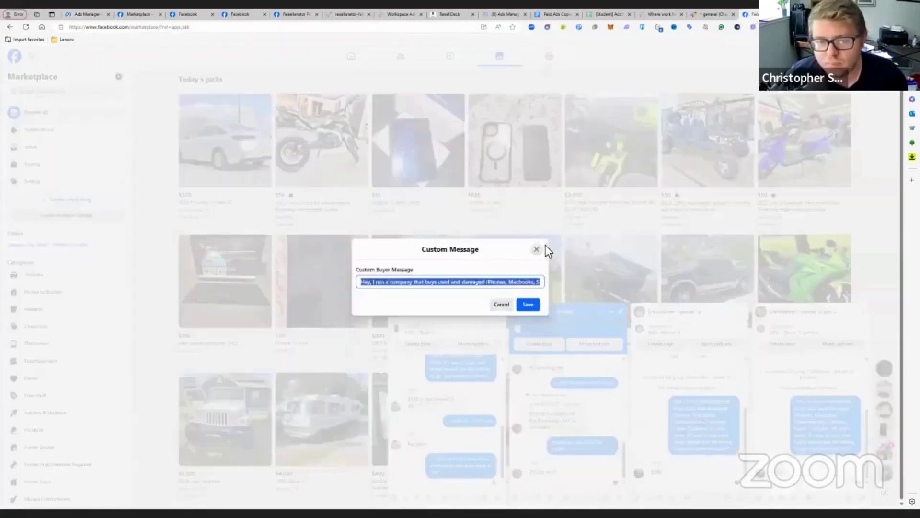
left_click(541, 251)
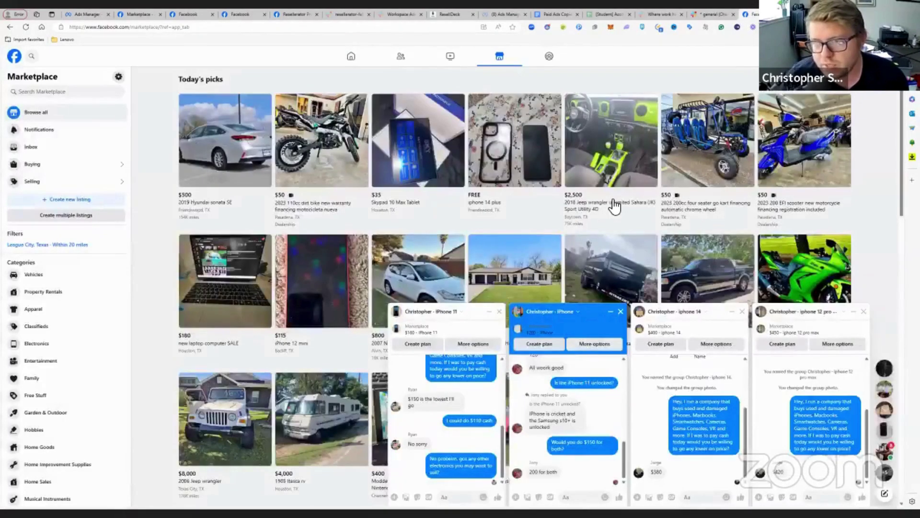
left_click(798, 62)
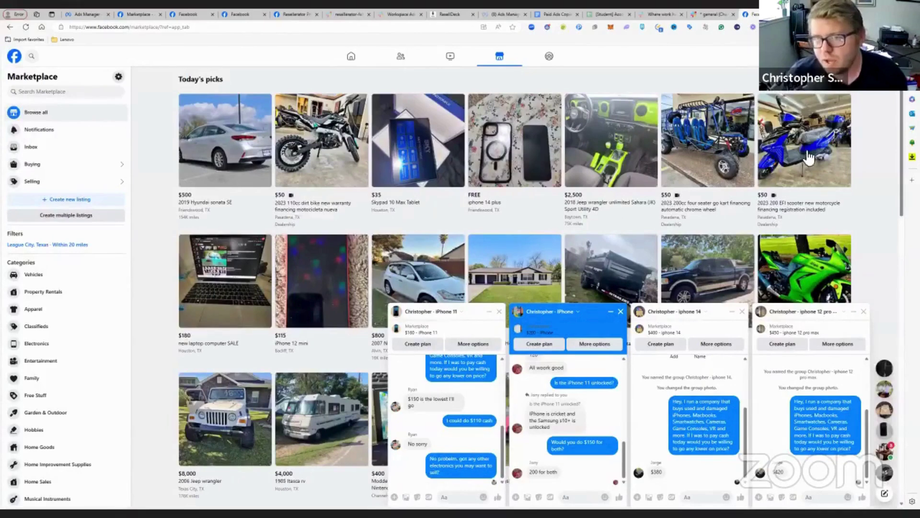
scroll(813, 155, "down", 2)
scroll(818, 136, "down", 2)
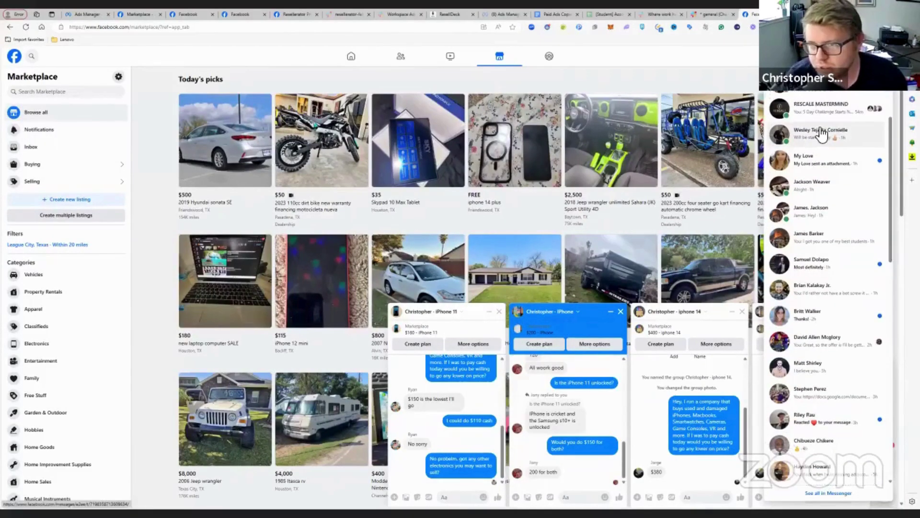
scroll(821, 134, "down", 2)
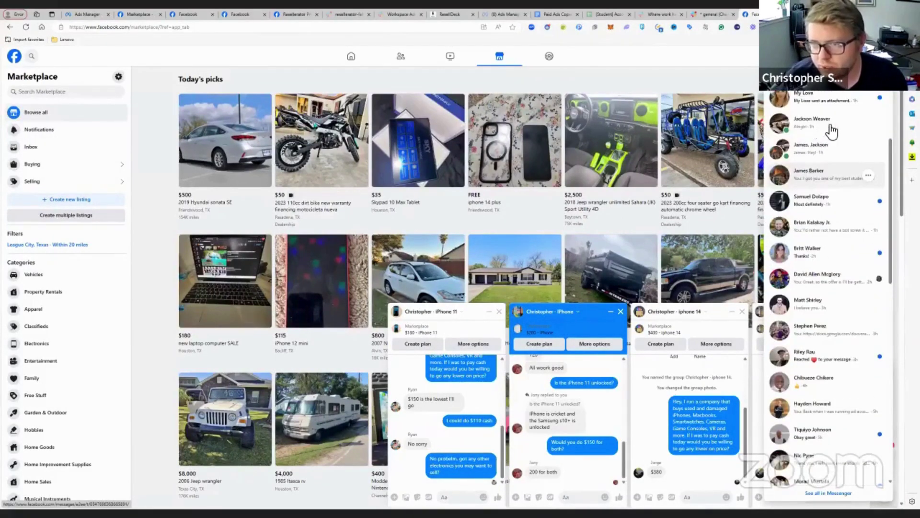
scroll(834, 138, "down", 2)
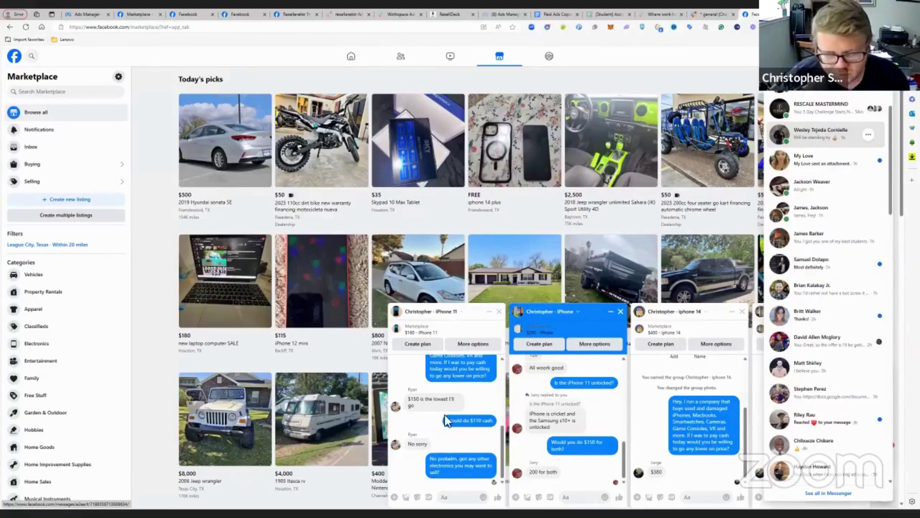
left_click(815, 422)
Find the ad optimization SOP link in the conversation's earlier messages and open its Notion page.
scroll(461, 418, "up", 5)
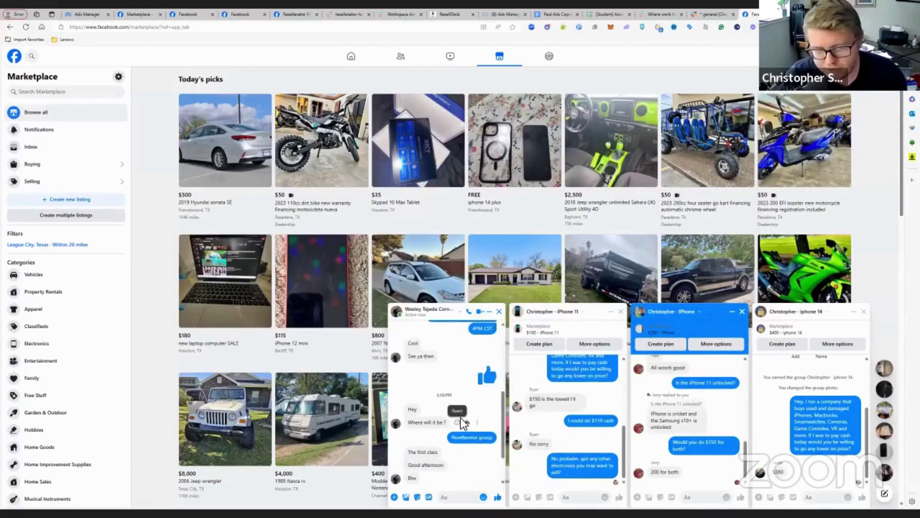
scroll(461, 418, "up", 10)
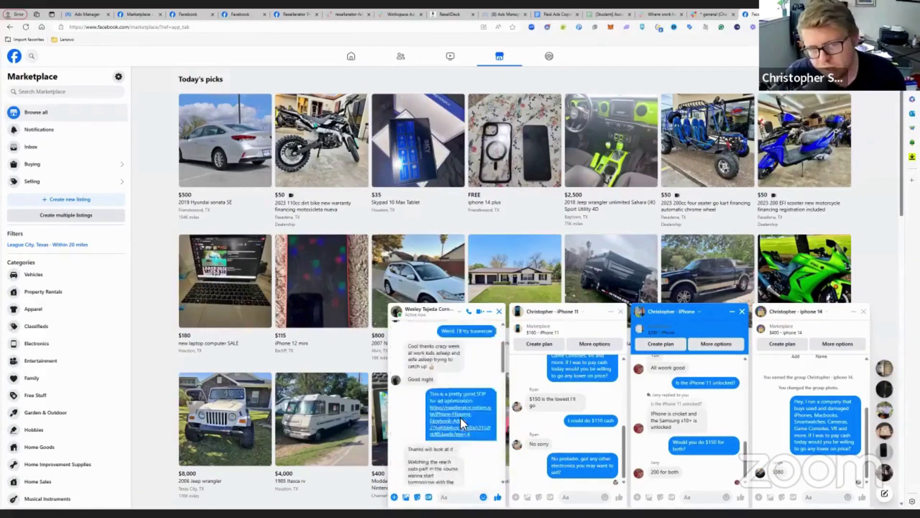
scroll(464, 421, "down", 1)
left_click(453, 445)
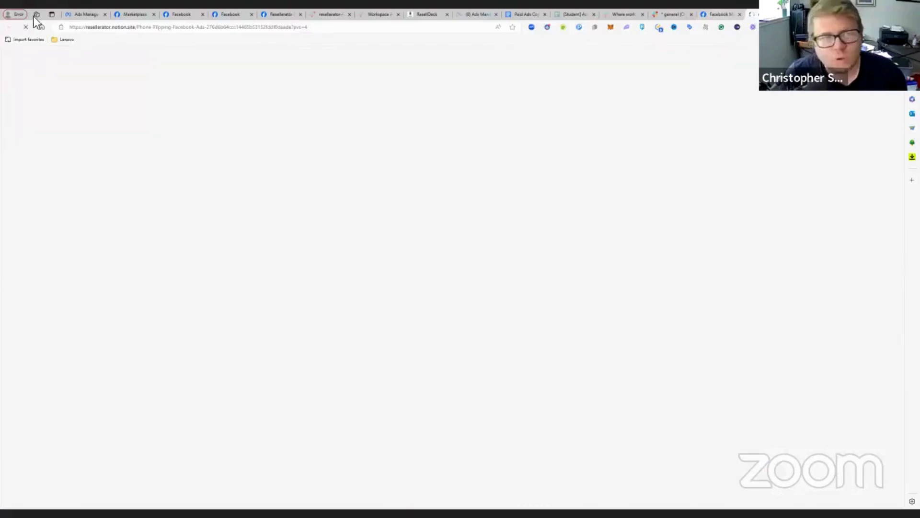
Return to Ads Manager and quick-duplicate the New Engagement Ad within its ad set.
left_click(85, 13)
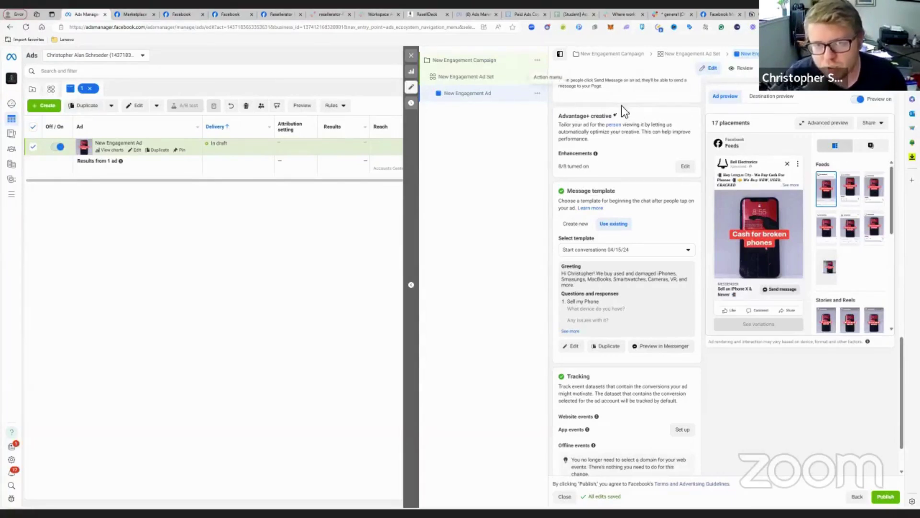
left_click(538, 94)
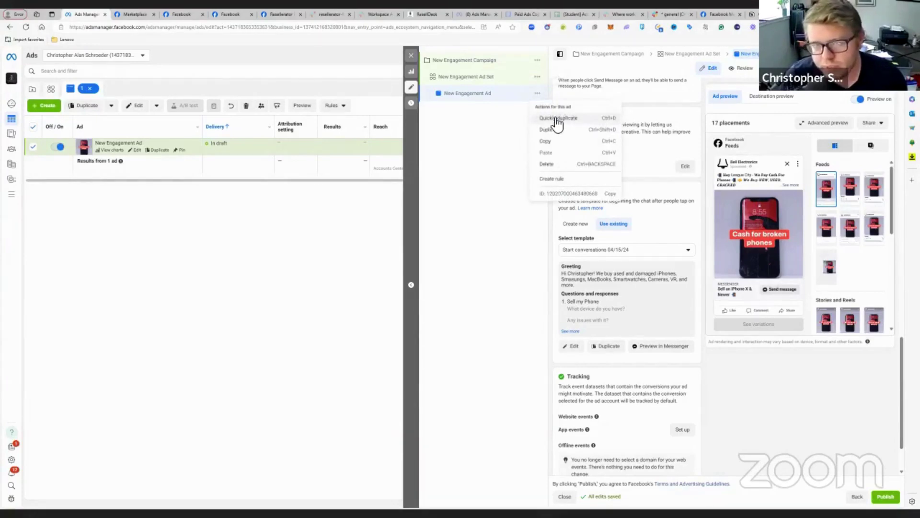
left_click(557, 118)
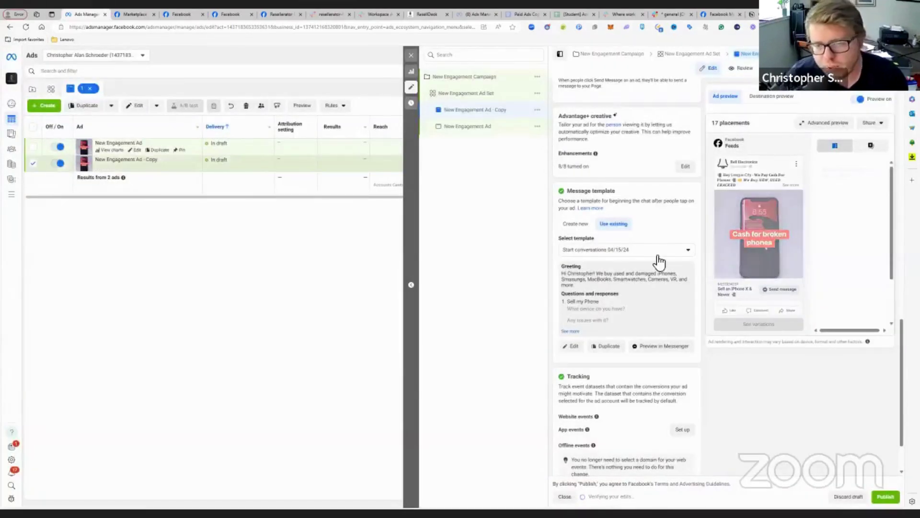
Replace the duplicated ad's media with the "We pay cash for cracked phones" account image, keeping the recommended crops and optimizations.
scroll(658, 261, "up", 10)
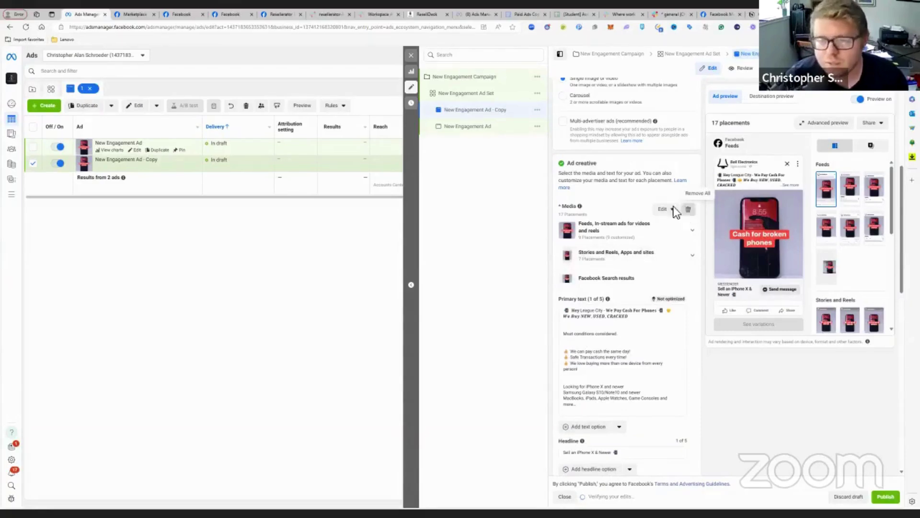
left_click(685, 210)
left_click(598, 219)
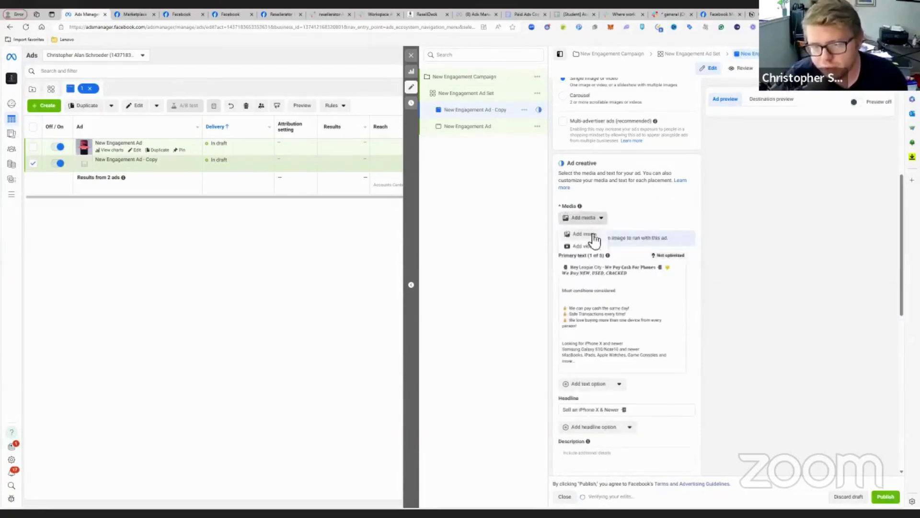
left_click(593, 235)
left_click(388, 229)
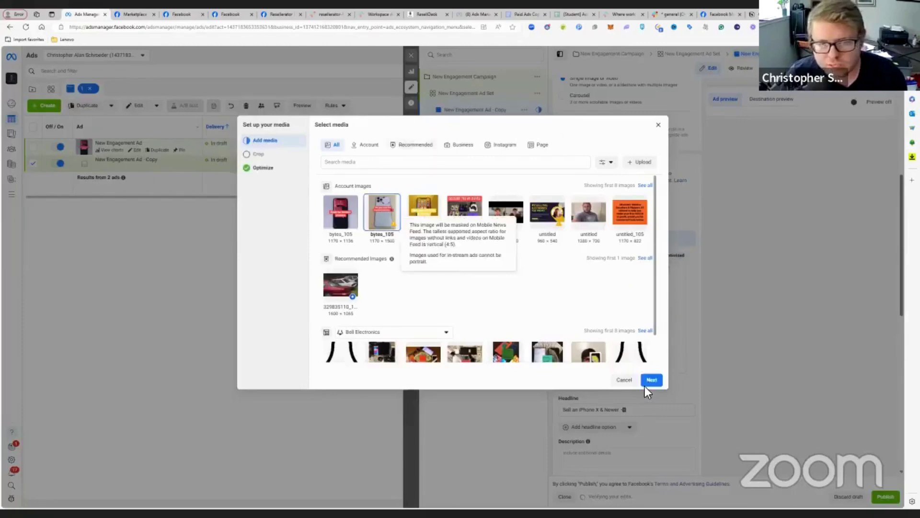
left_click(652, 381)
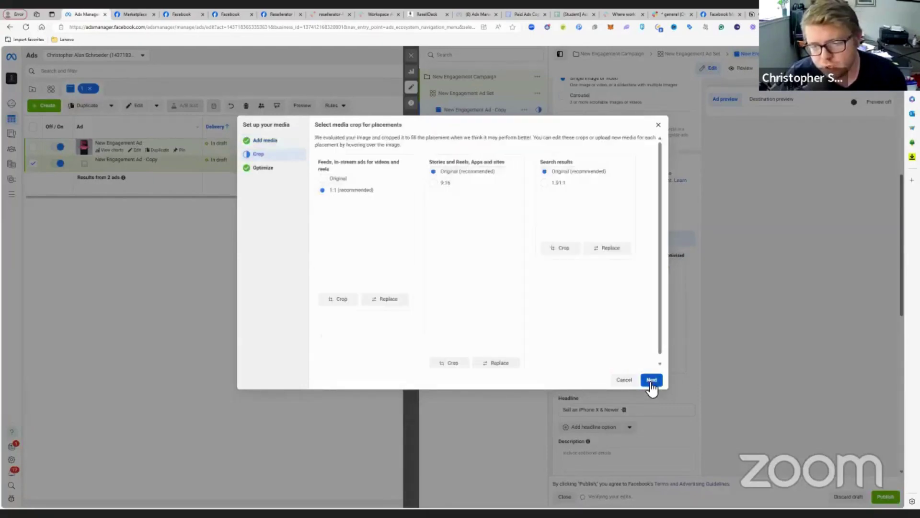
left_click(652, 380)
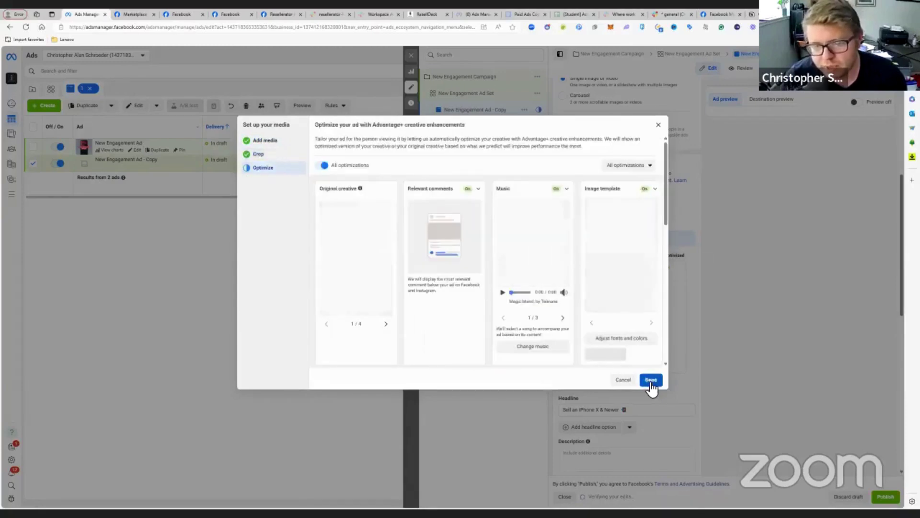
left_click(651, 380)
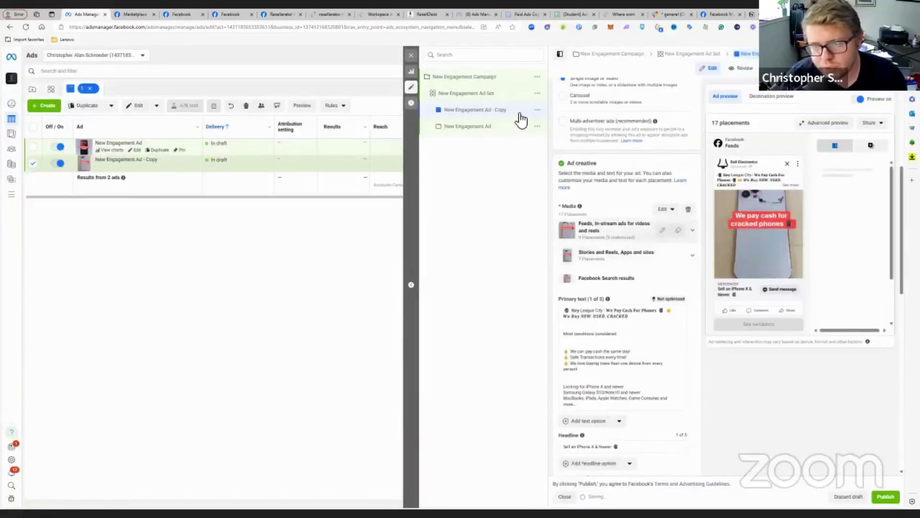
Duplicate the original New Engagement Ad again and replace the copy's media with the yellow "We pay cash for phones" image.
left_click(539, 129)
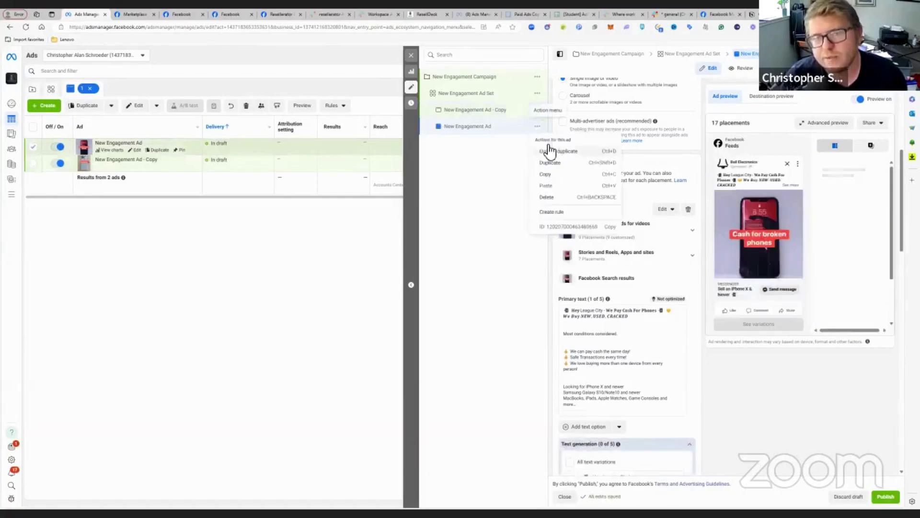
key("ctrl+d")
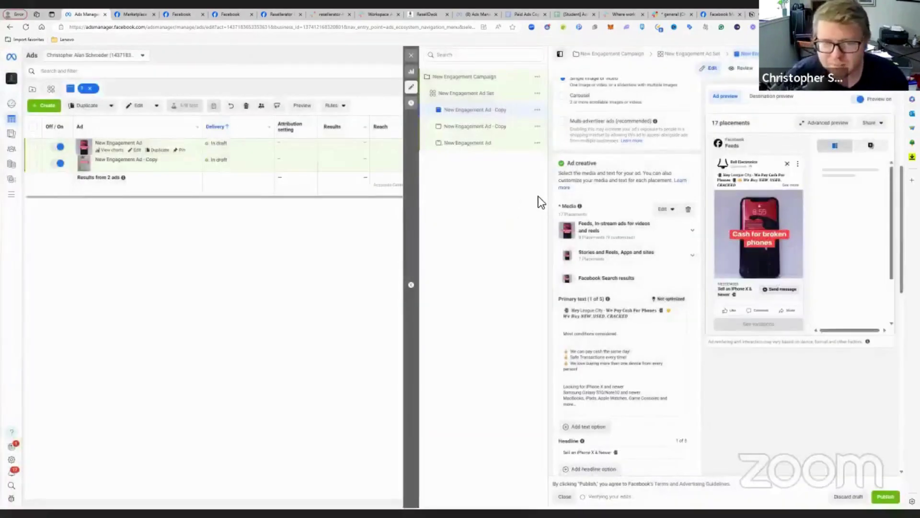
left_click(691, 207)
left_click(595, 217)
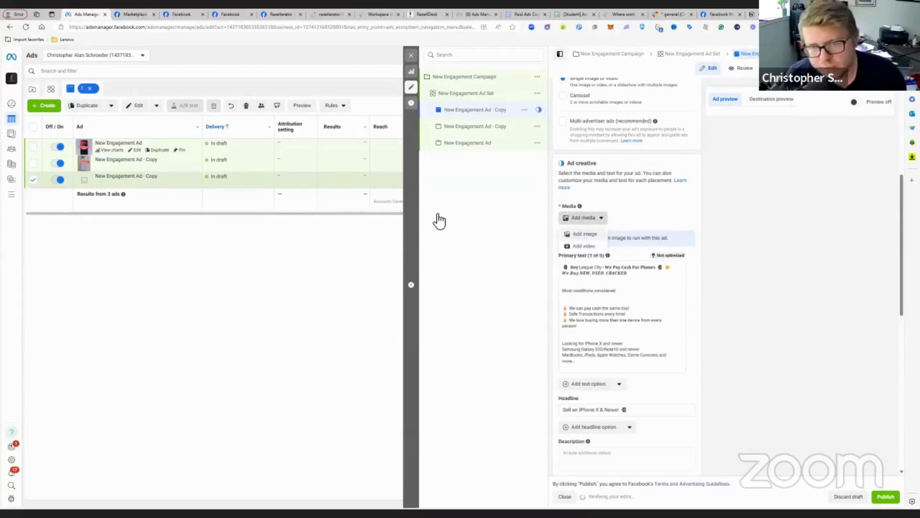
left_click(585, 234)
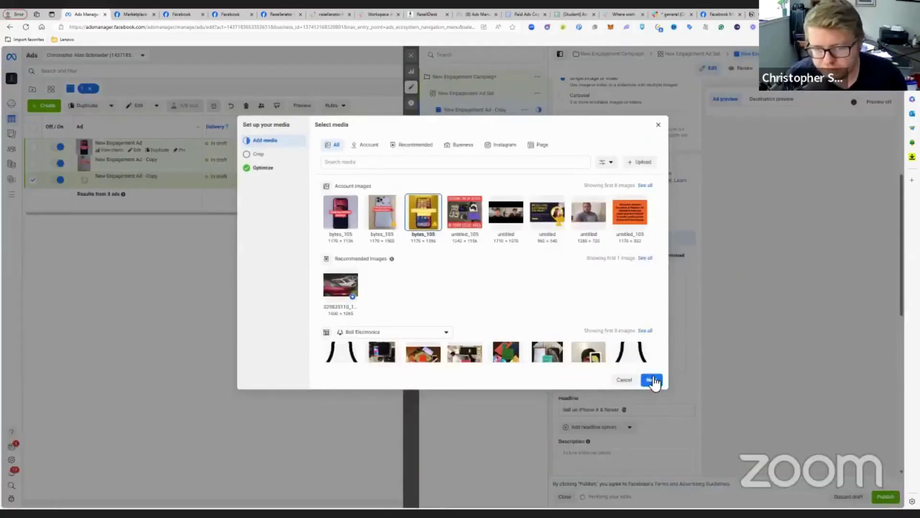
left_click(653, 380)
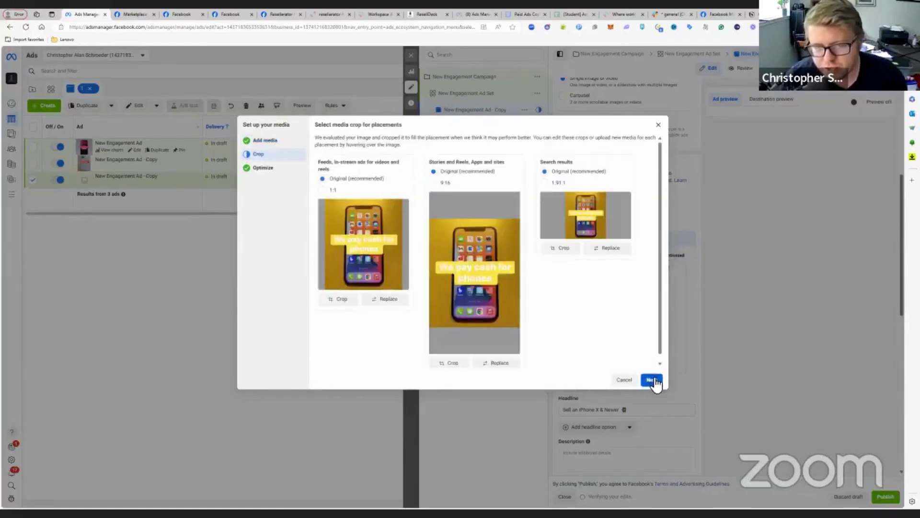
left_click(653, 380)
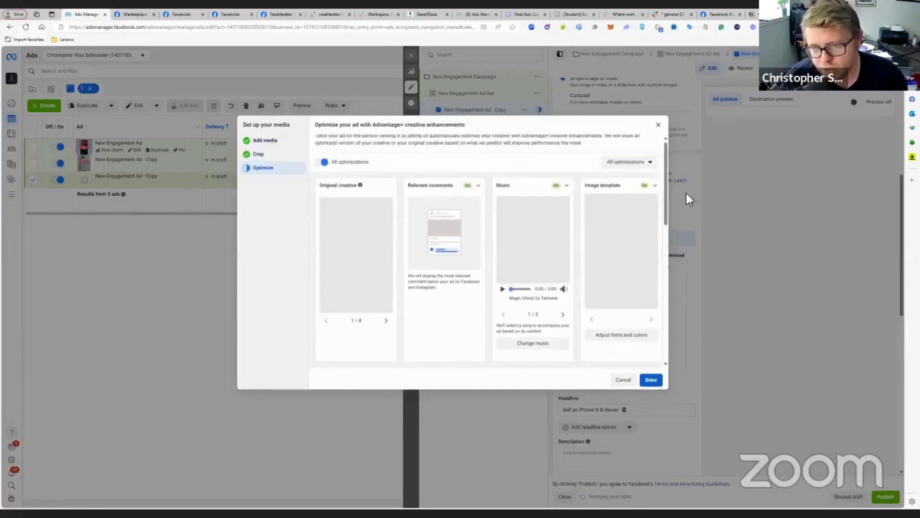
key("Return")
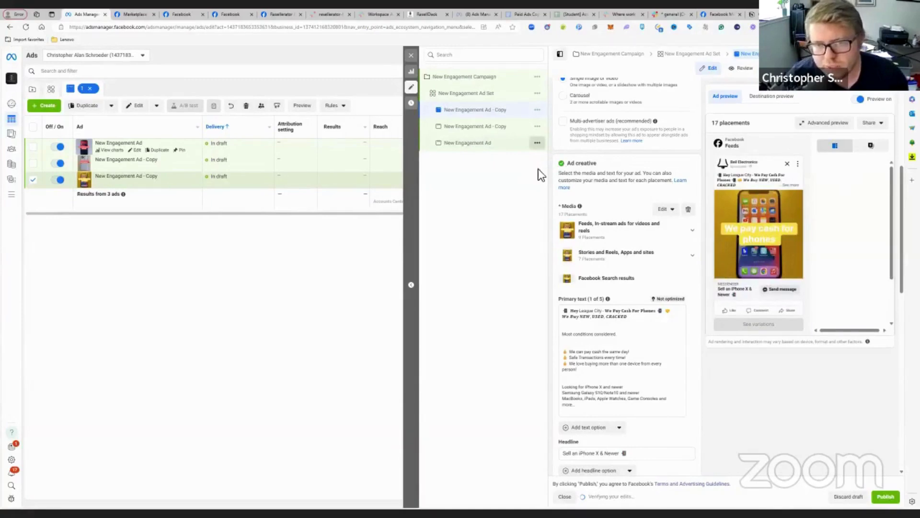
Duplicate the original ad once more and swap its media for the Bell Electronics page photo of fanned cash surrounded by devices.
left_click(537, 142)
left_click(538, 183)
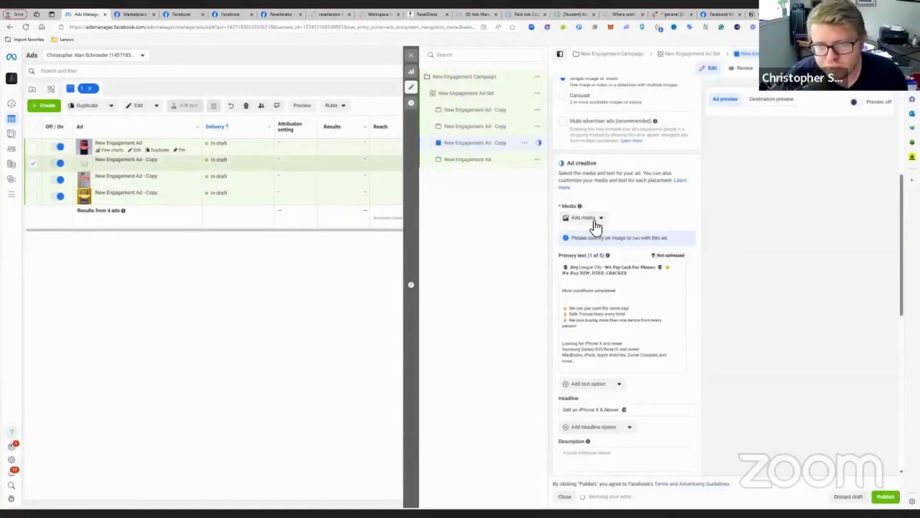
left_click(604, 223)
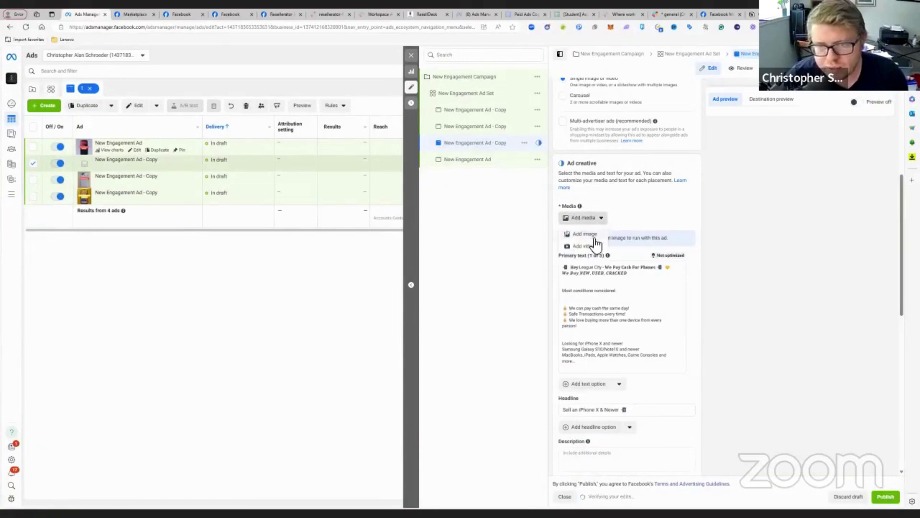
left_click(590, 234)
scroll(537, 319, "down", 1)
left_click(430, 322)
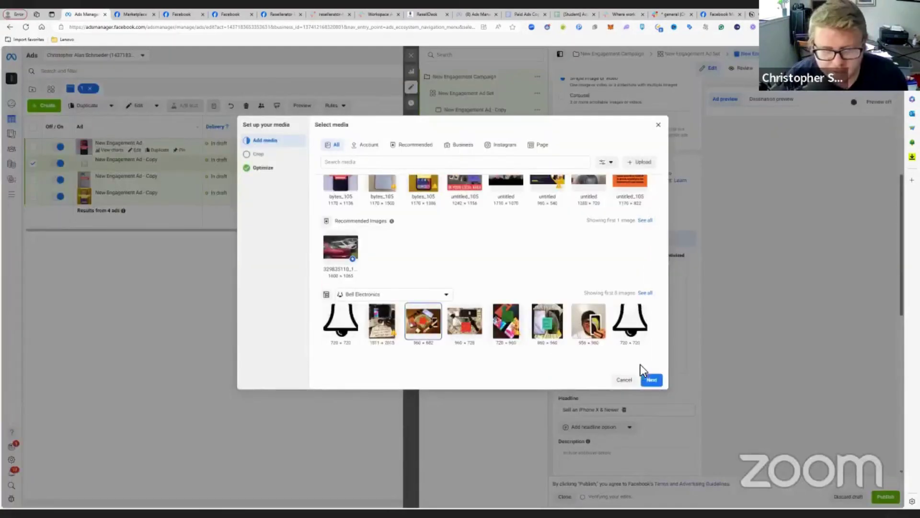
left_click(651, 379)
left_click(652, 380)
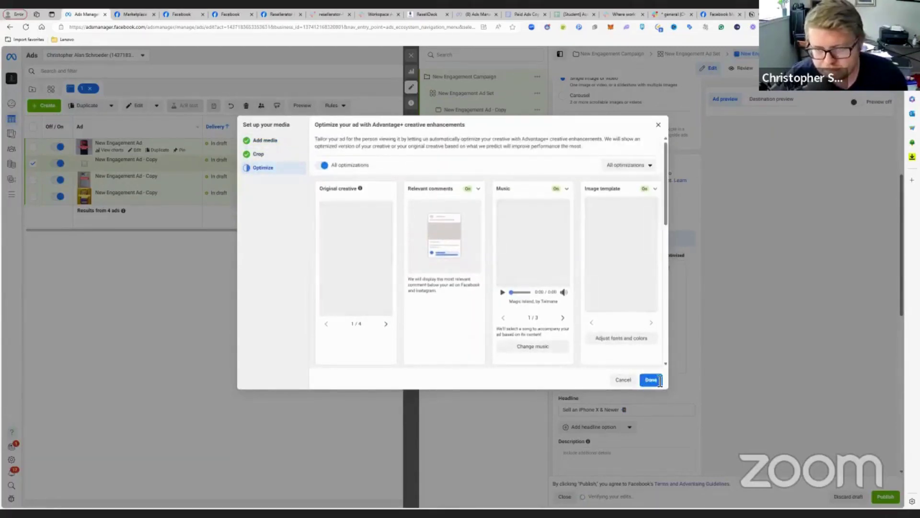
left_click(659, 381)
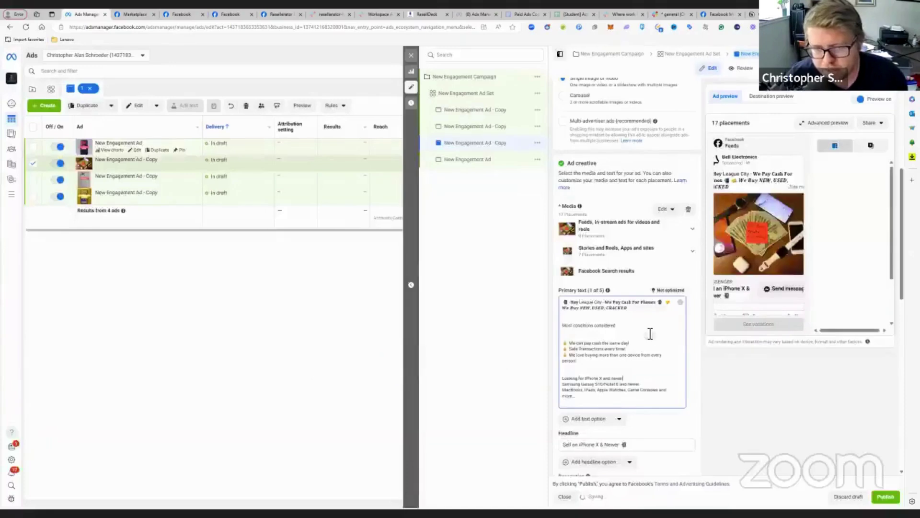
Make another duplicate of the original ad with the Bell Electronics photo of devices and a red note lying on dollar bills.
left_click(541, 160)
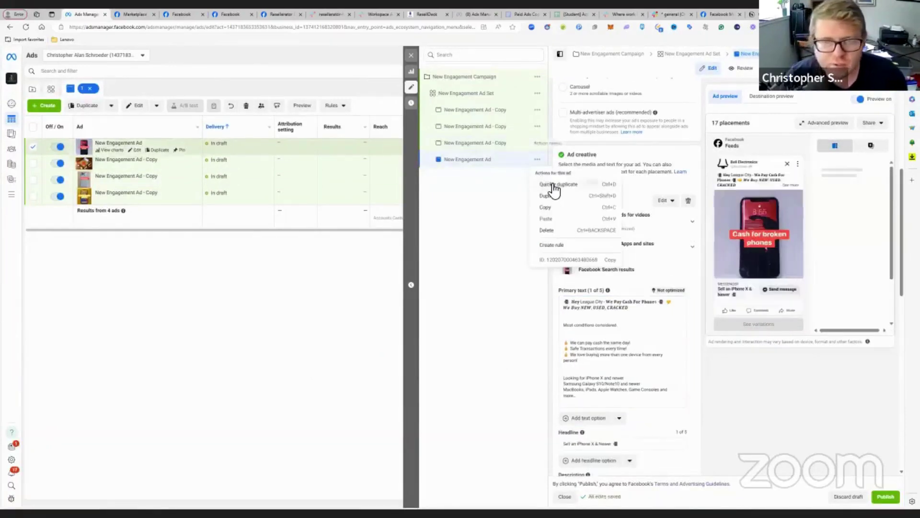
left_click(548, 184)
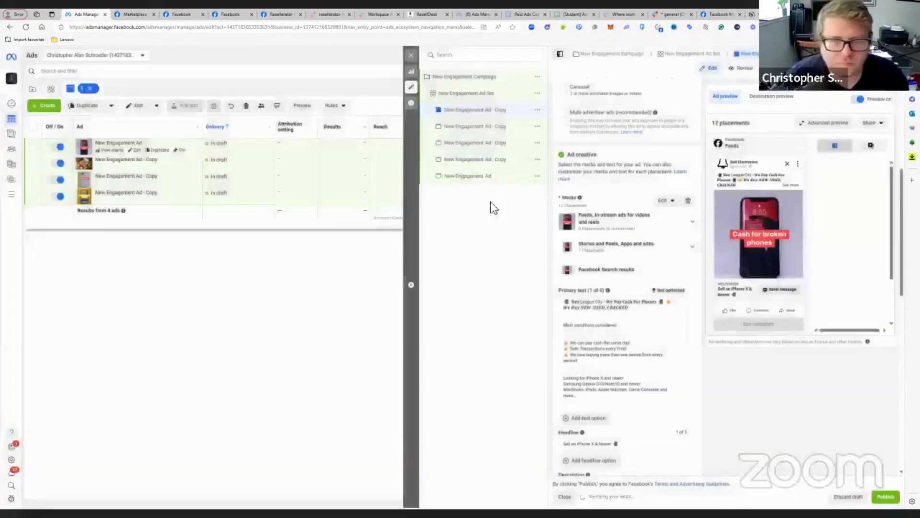
left_click(688, 201)
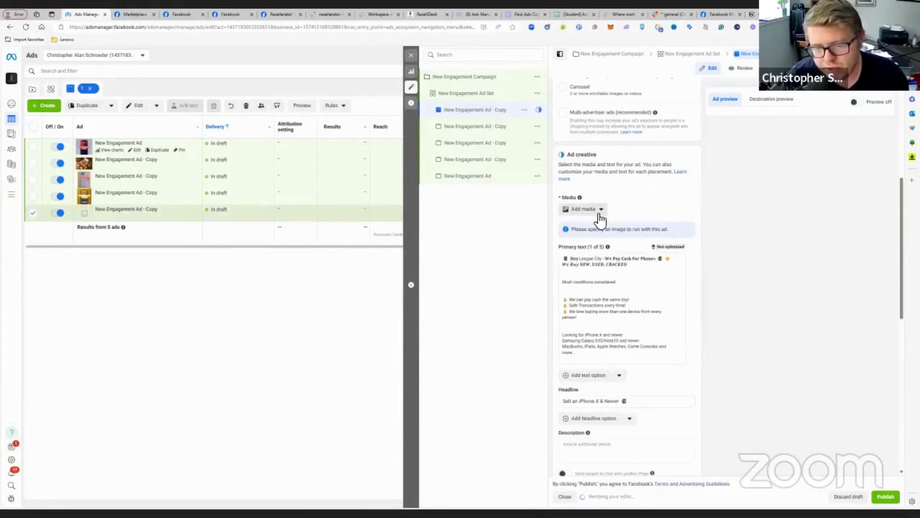
left_click(599, 212)
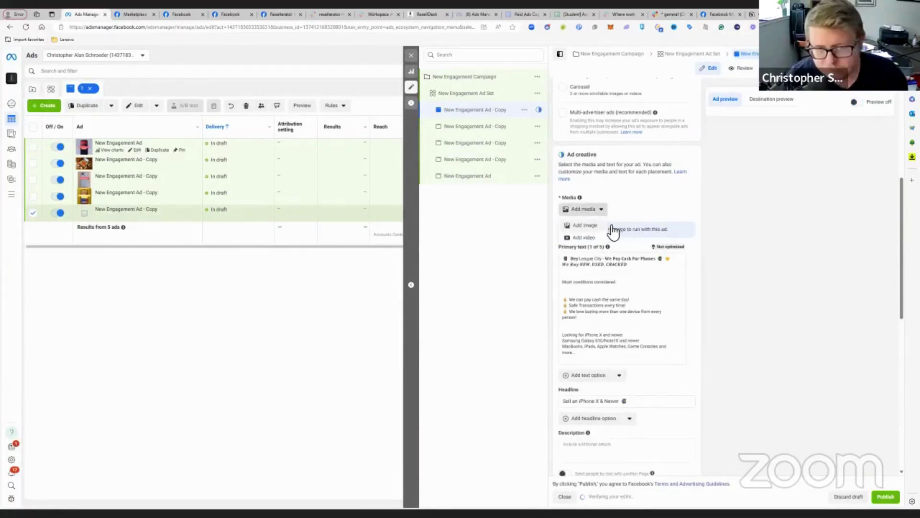
left_click(614, 232)
left_click(652, 379)
scroll(630, 339, "down", 1)
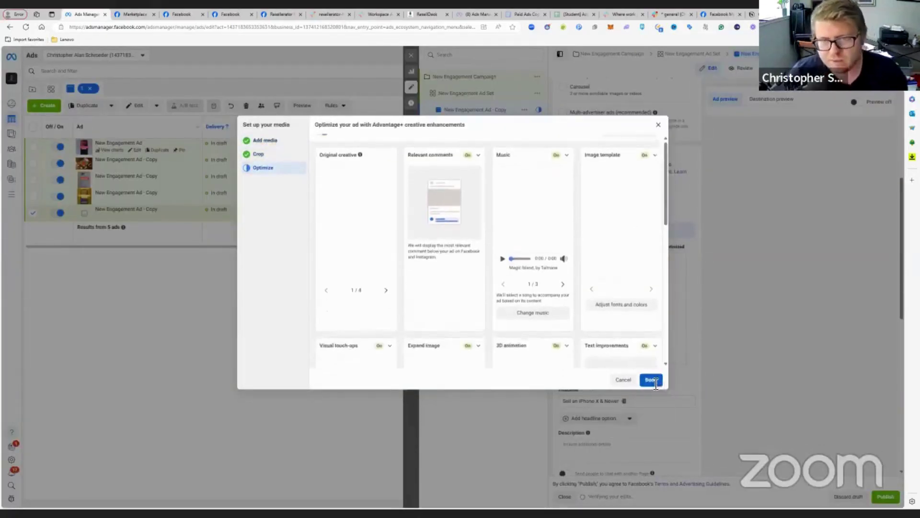
left_click(652, 380)
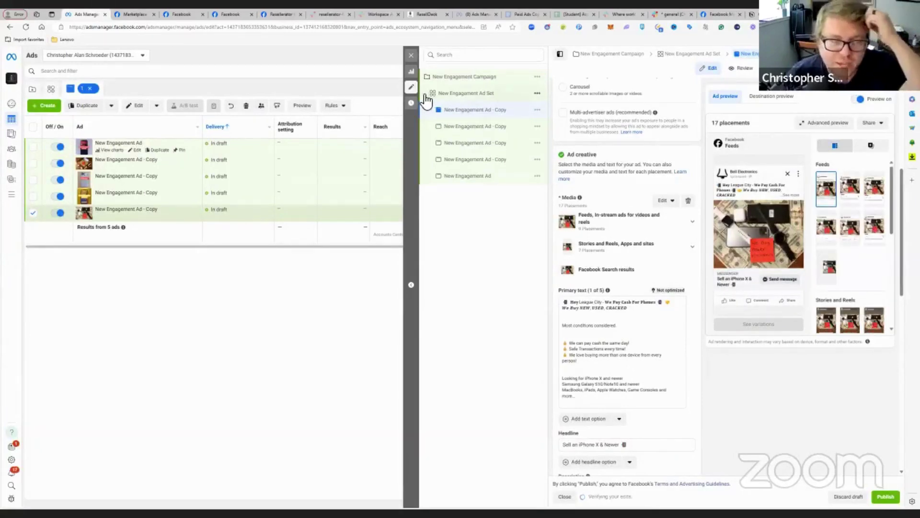
Close the ad editor, select all five ads in the list for editing together, and publish them.
left_click(410, 58)
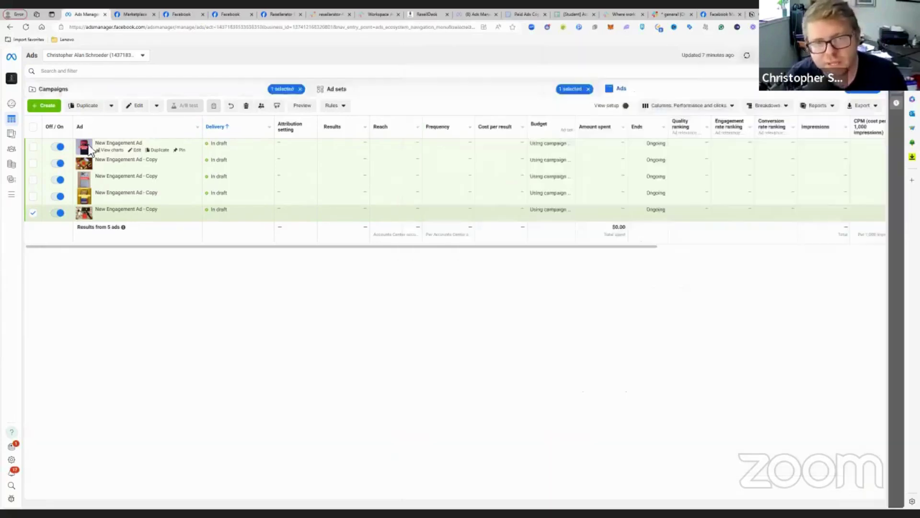
left_click(32, 126)
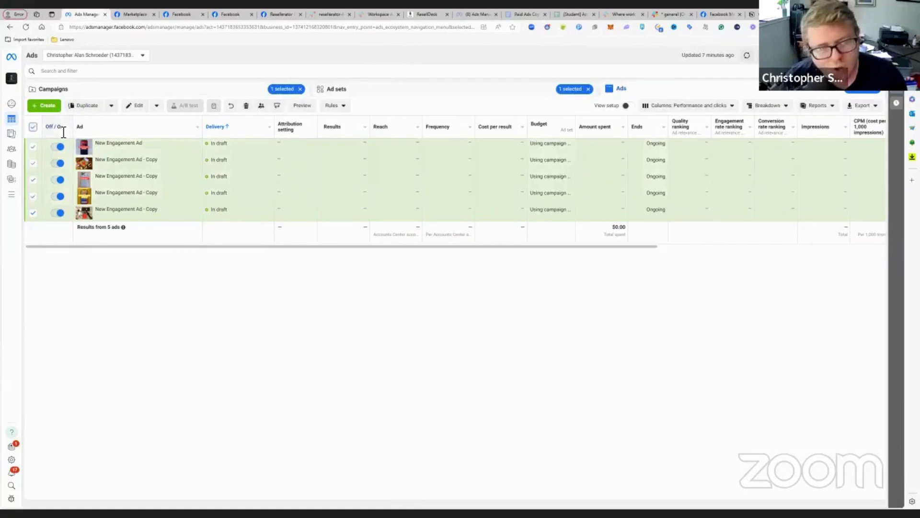
left_click(135, 106)
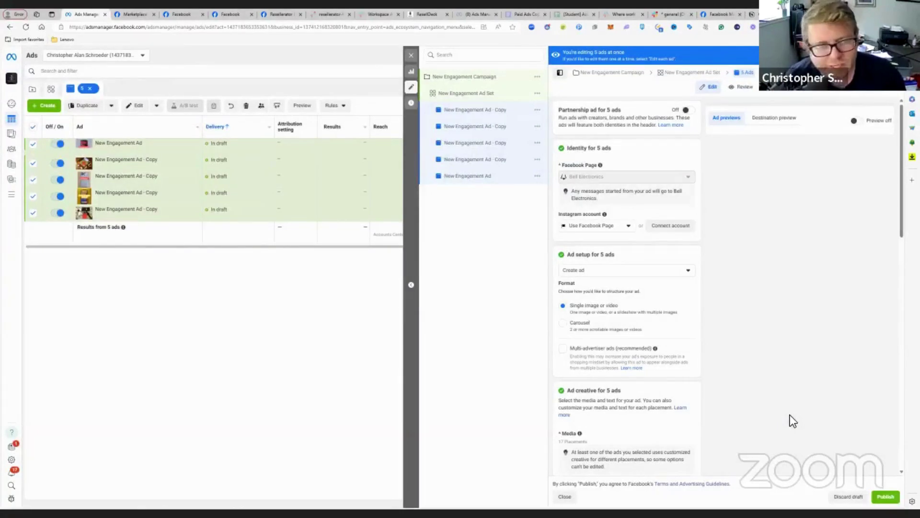
left_click(886, 496)
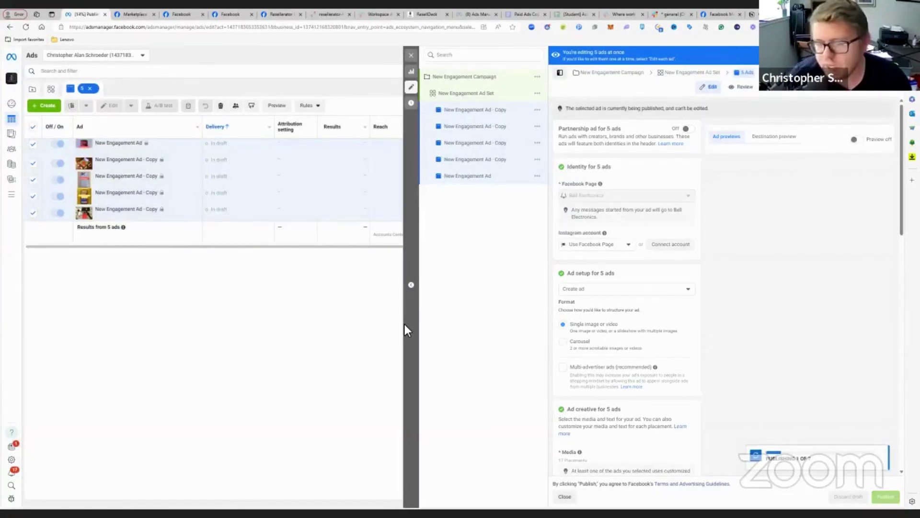
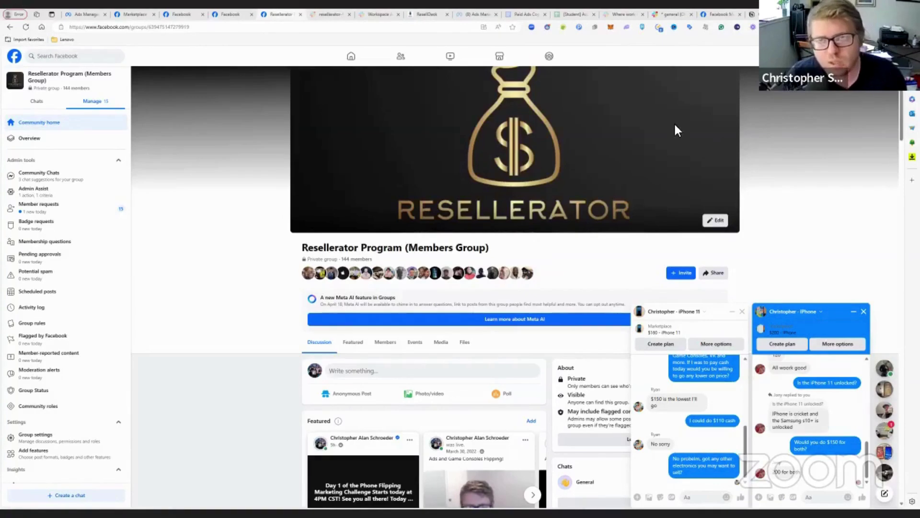
Open the GoDaddy website, godaddy.com, in a new browser tab.
key("ctrl+t")
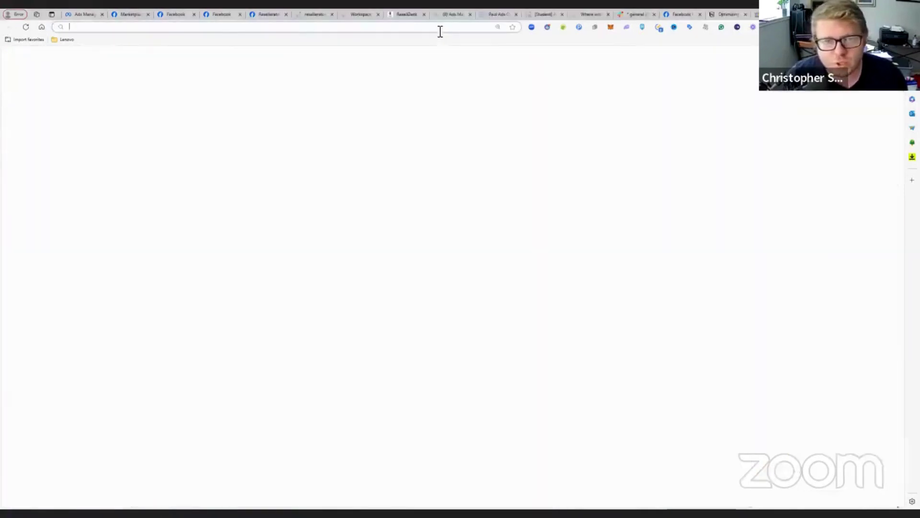
type("godaddy.com")
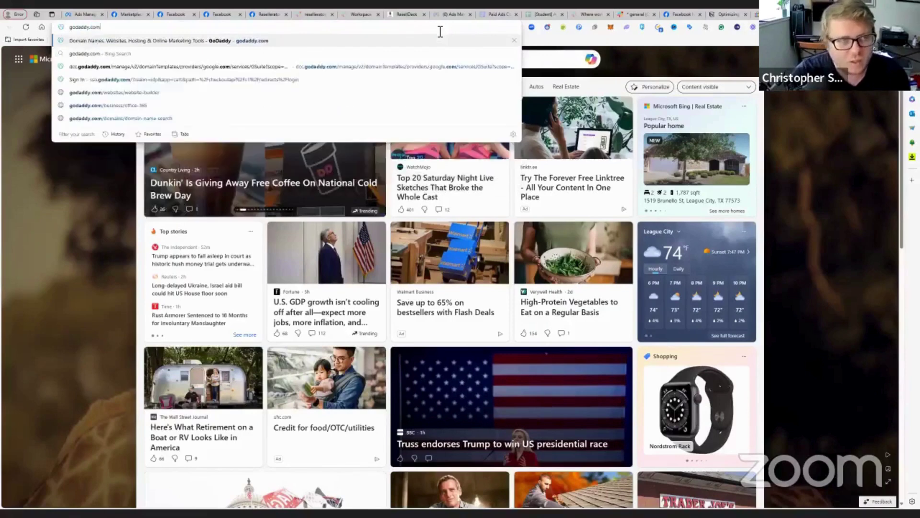
key("Return")
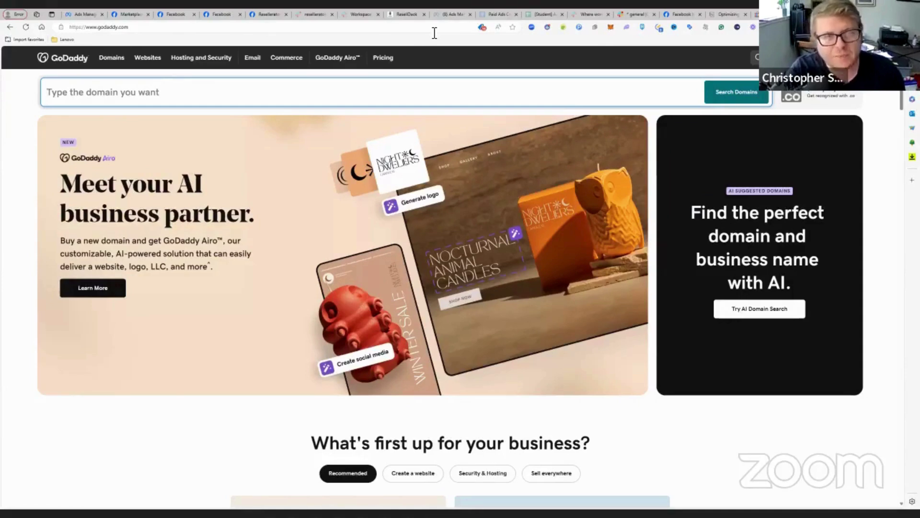
Search GoDaddy for the domain name cashforphoneswebster.
type("cashf")
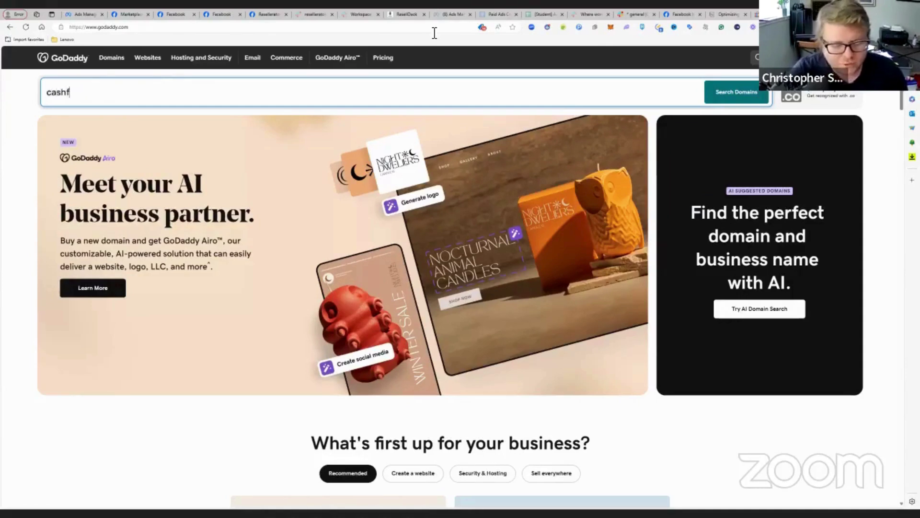
type("or pho")
key("BackSpace")
key("BackSpace")
key("BackSpace")
key("BackSpace")
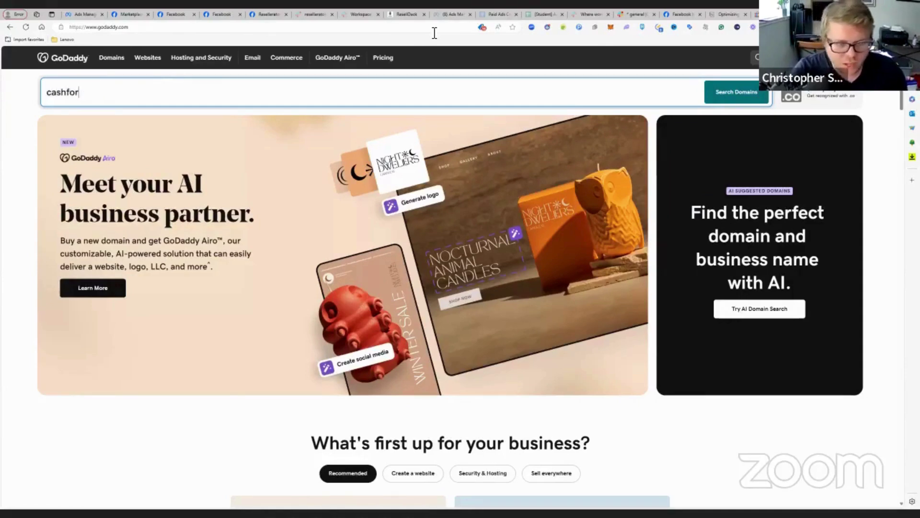
type("phones")
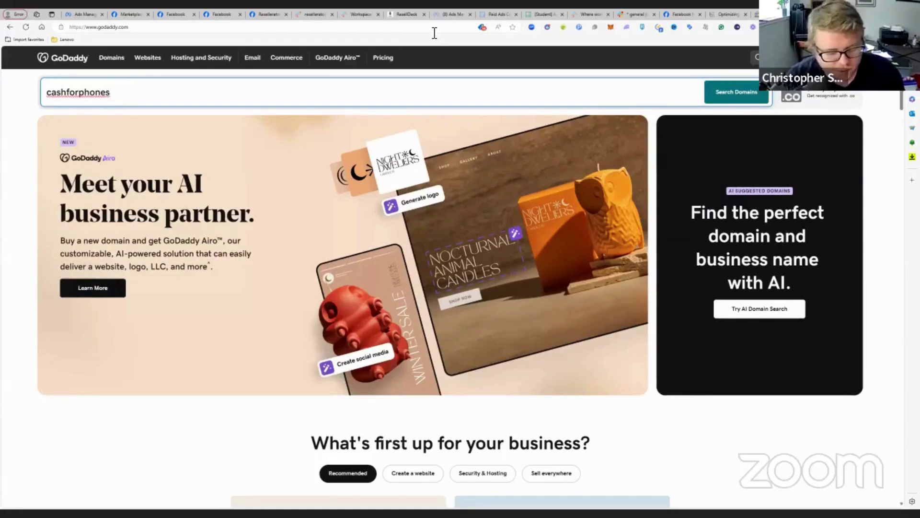
type("webstore")
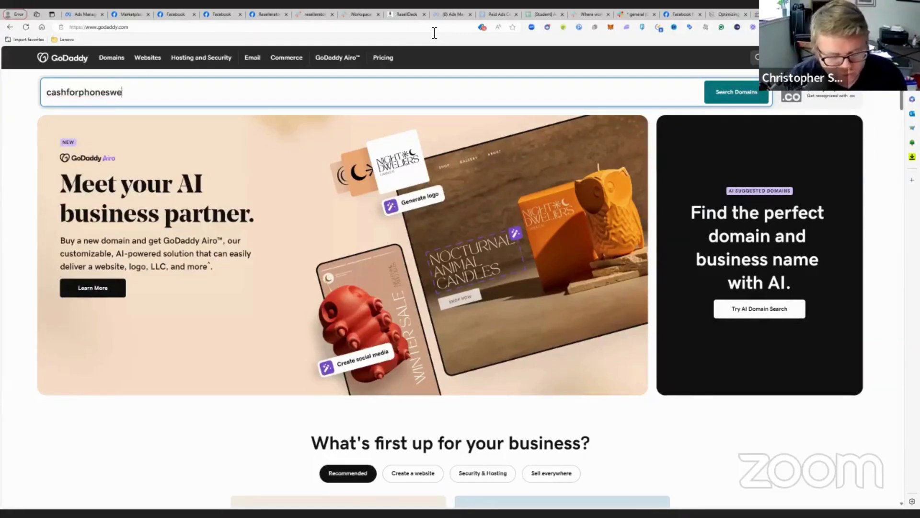
key("BackSpace")
key("BackSpace")
key("BackSpace")
type("er")
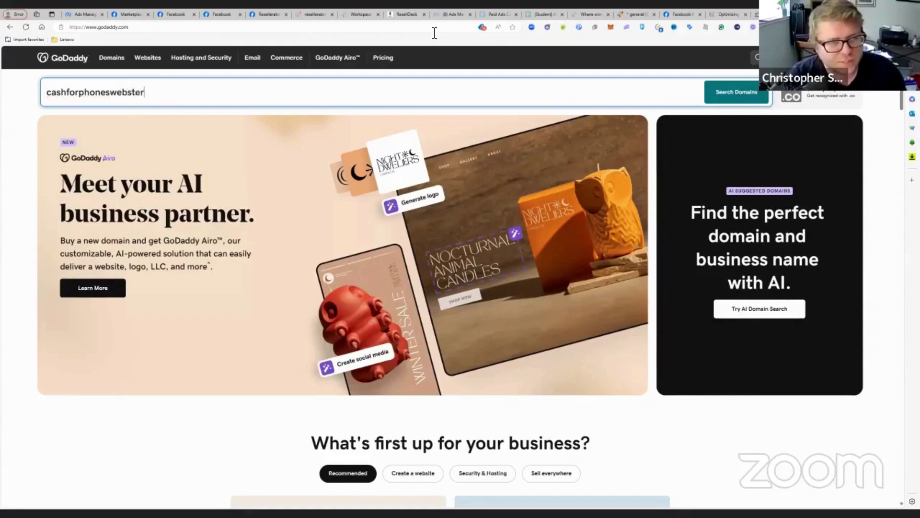
key("Return")
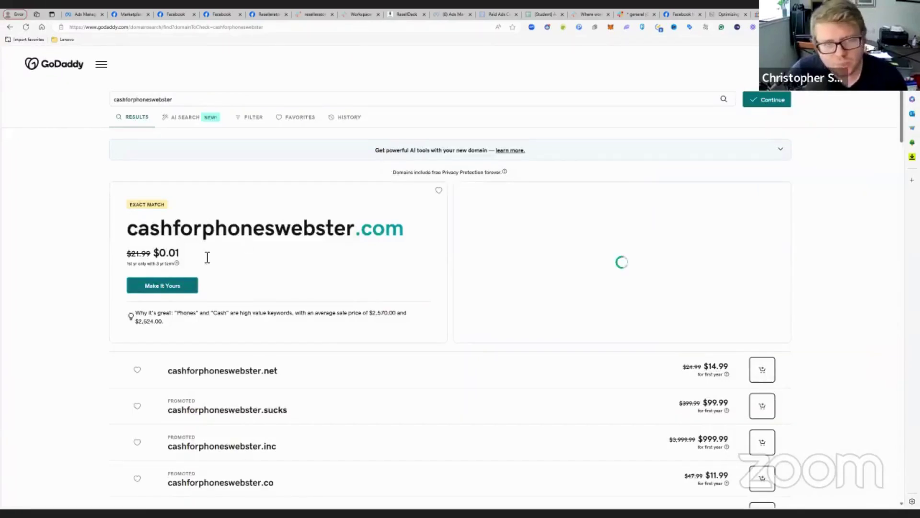
Add cashforphoneswebster.com to the cart, decline the domain bundle offers, and proceed with the order.
left_click(185, 287)
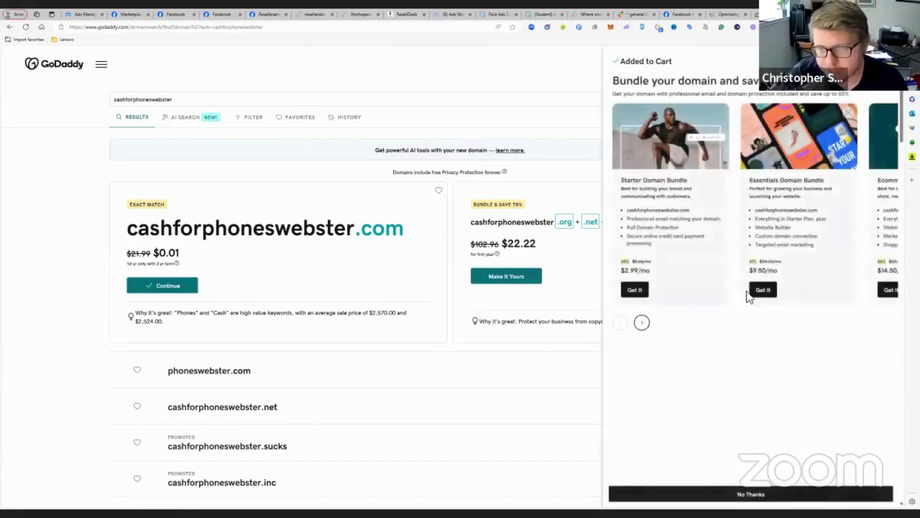
scroll(787, 419, "down", 3)
left_click(796, 495)
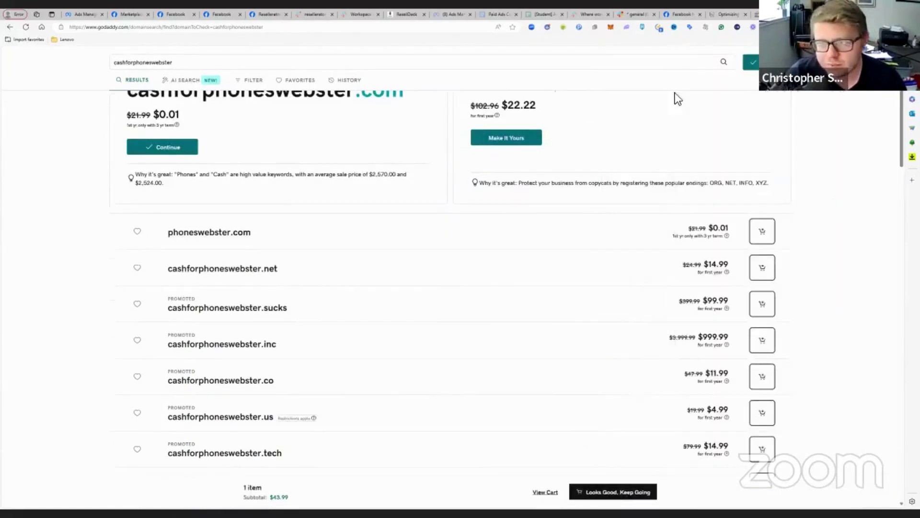
scroll(668, 181, "up", 3)
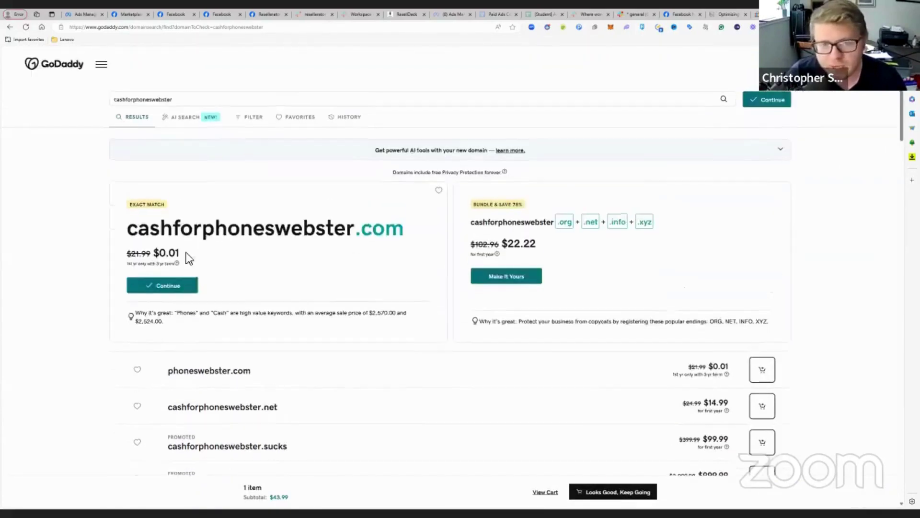
left_click(617, 498)
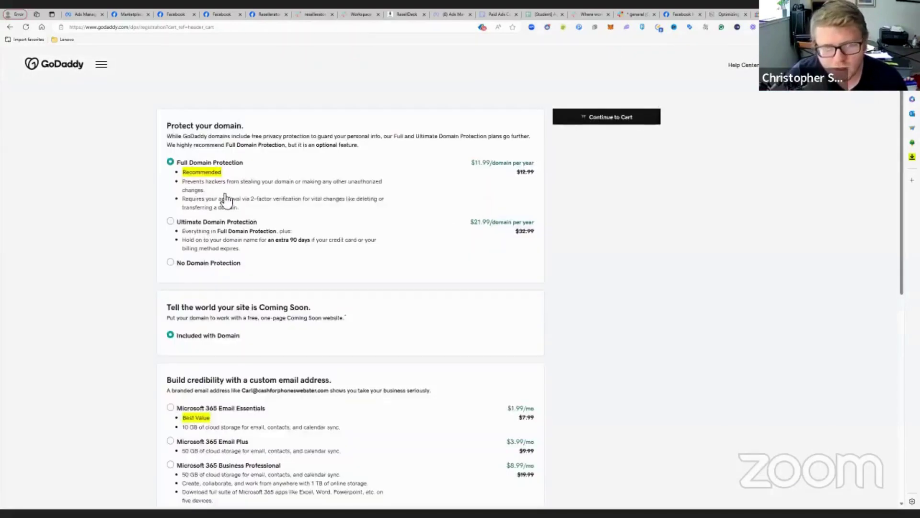
Choose No Domain Protection for the domain and continue to the cart without any email plan.
left_click(185, 263)
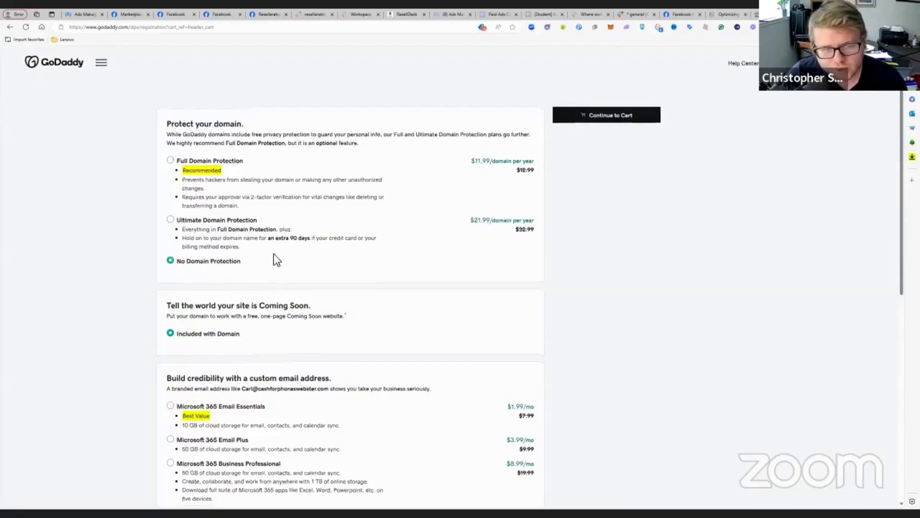
scroll(297, 247, "down", 3)
scroll(581, 251, "up", 3)
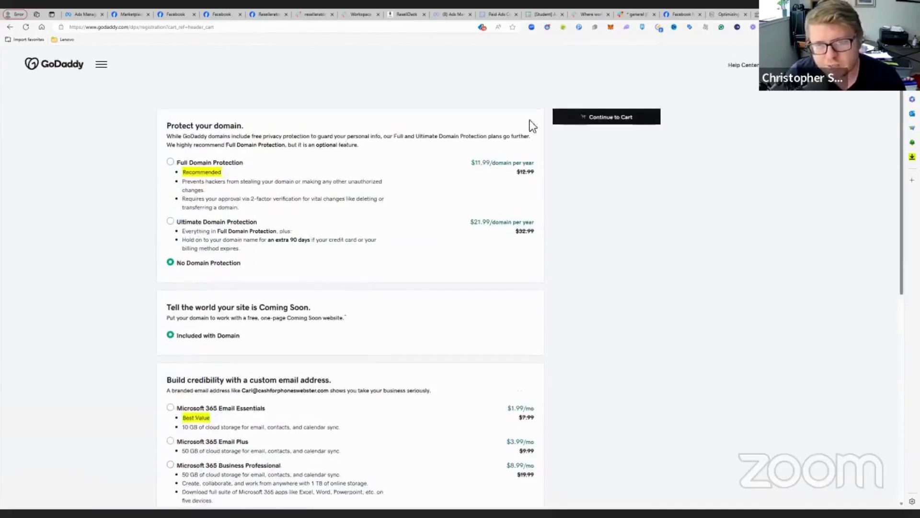
left_click(584, 120)
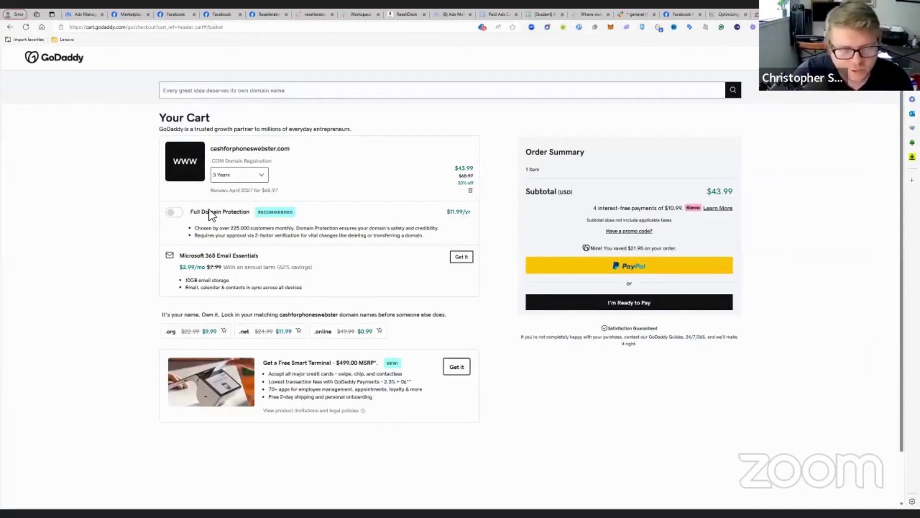
Set the domain's registration term to 1 Year and highlight its price in the cart.
left_click(261, 177)
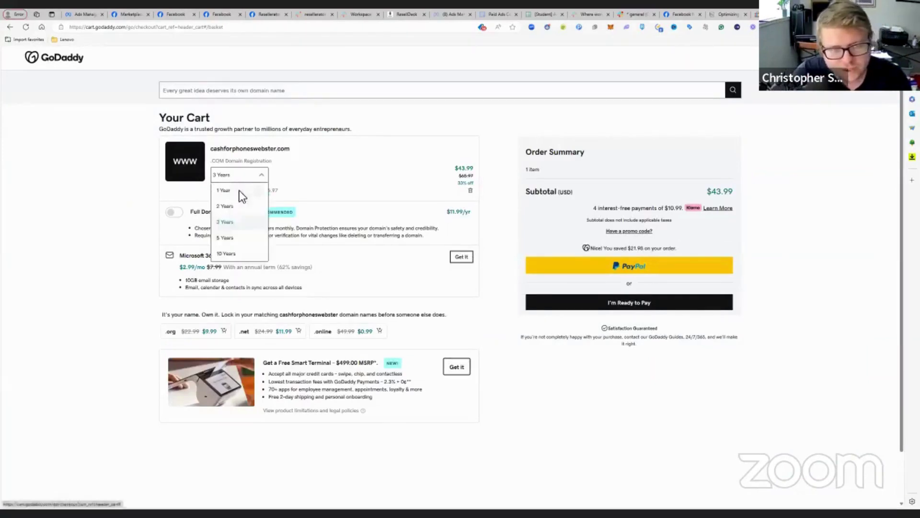
left_click(239, 191)
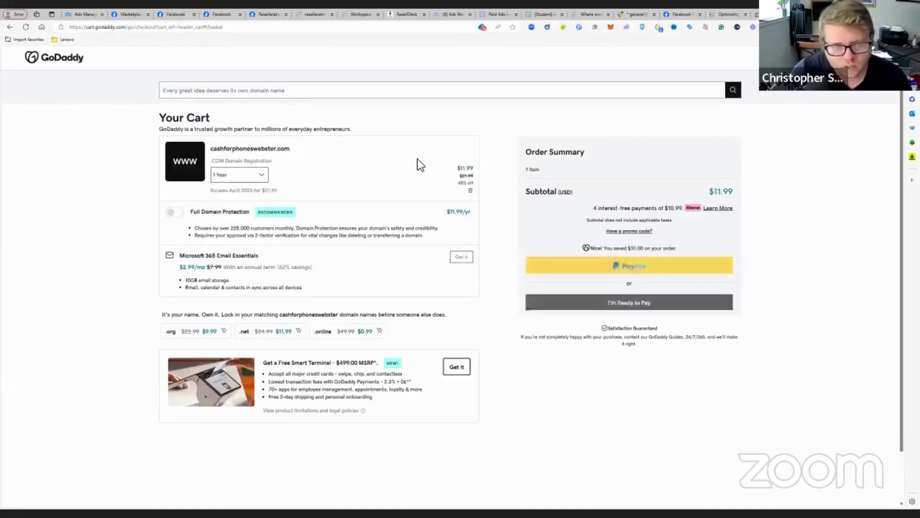
left_click_drag(477, 170, 456, 169)
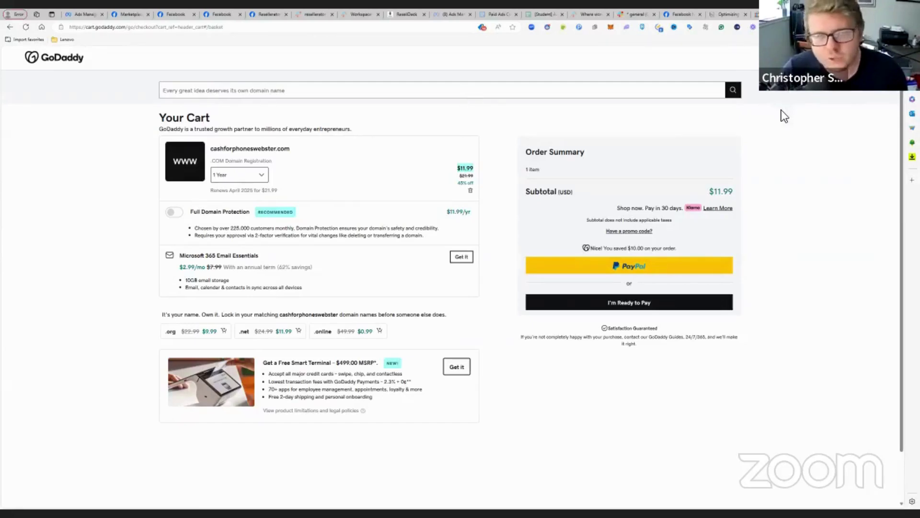
Switch to ResellDeck and open the Bell Electronics - League City sub-account.
mouse_move(398, 14)
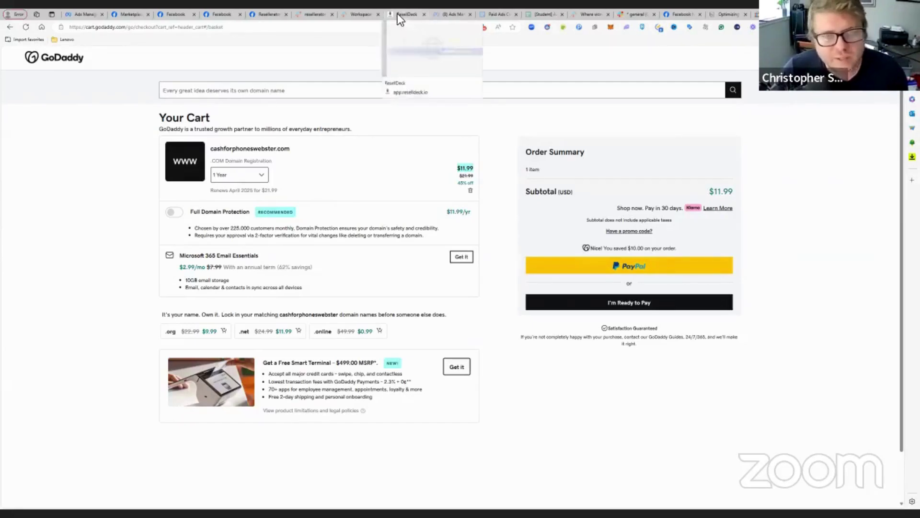
left_click(398, 13)
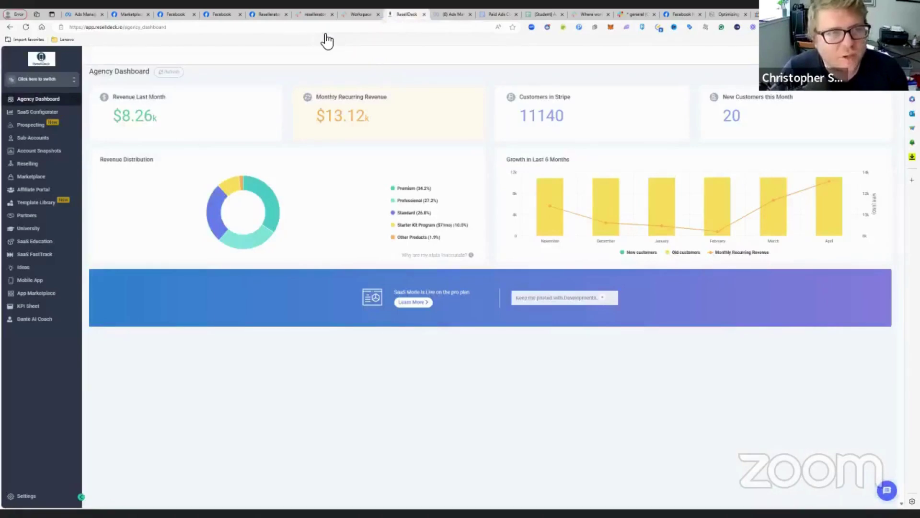
left_click(62, 81)
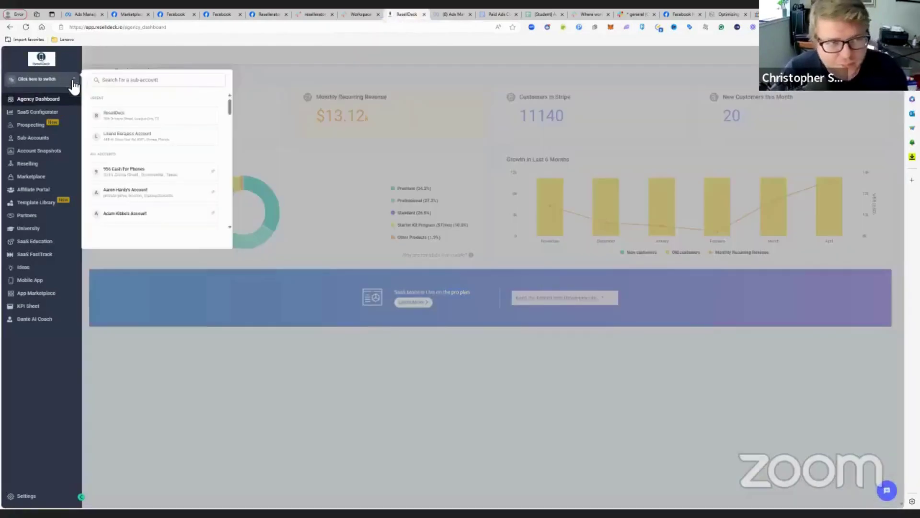
scroll(175, 190, "down", 1)
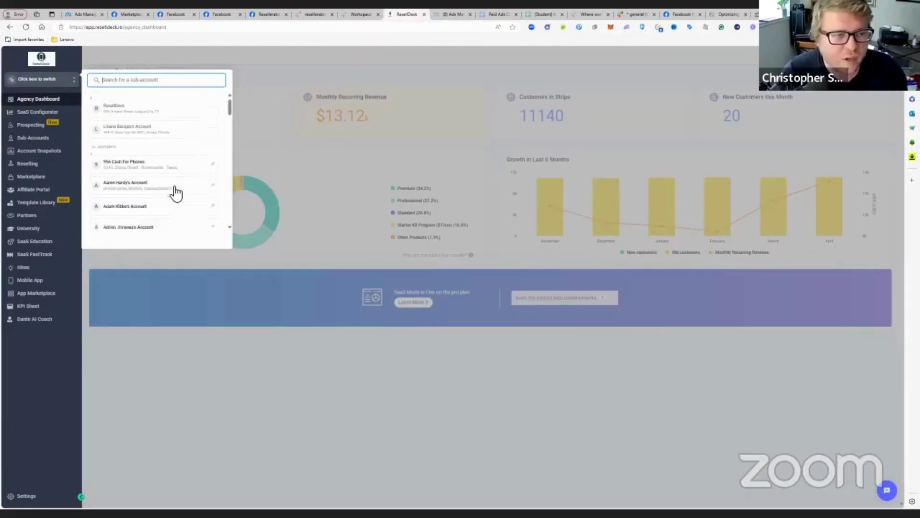
scroll(177, 188, "down", 5)
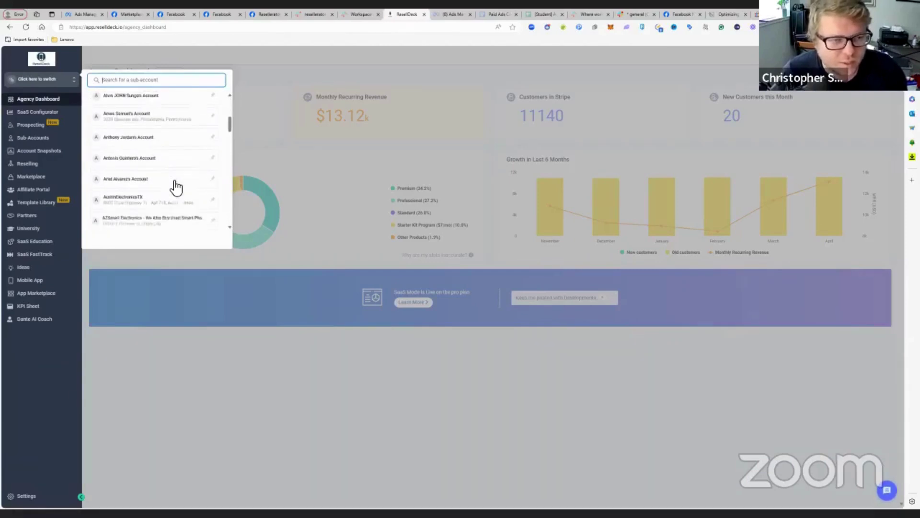
scroll(175, 187, "down", 1)
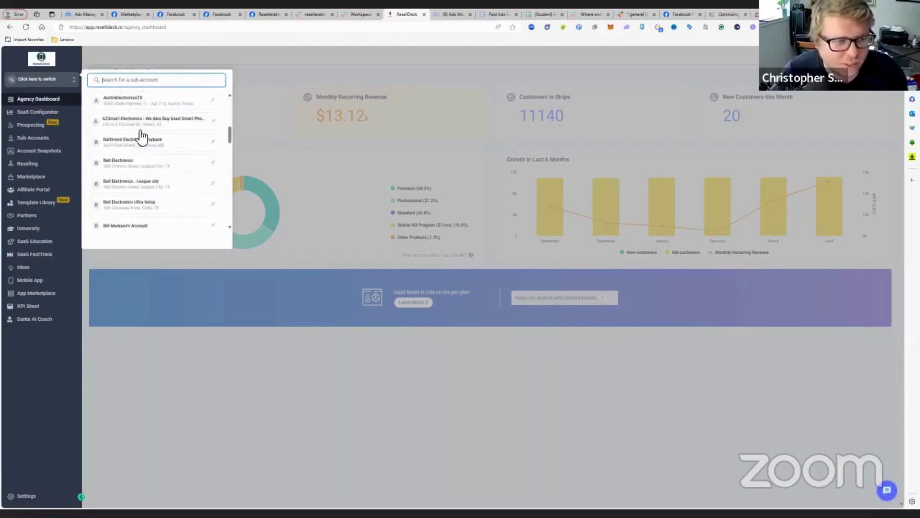
left_click(139, 183)
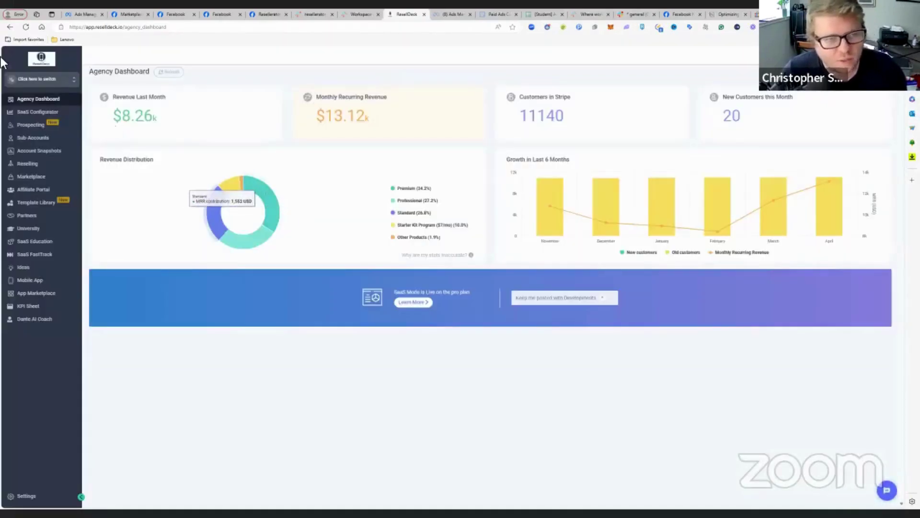
left_click(57, 80)
left_click(165, 214)
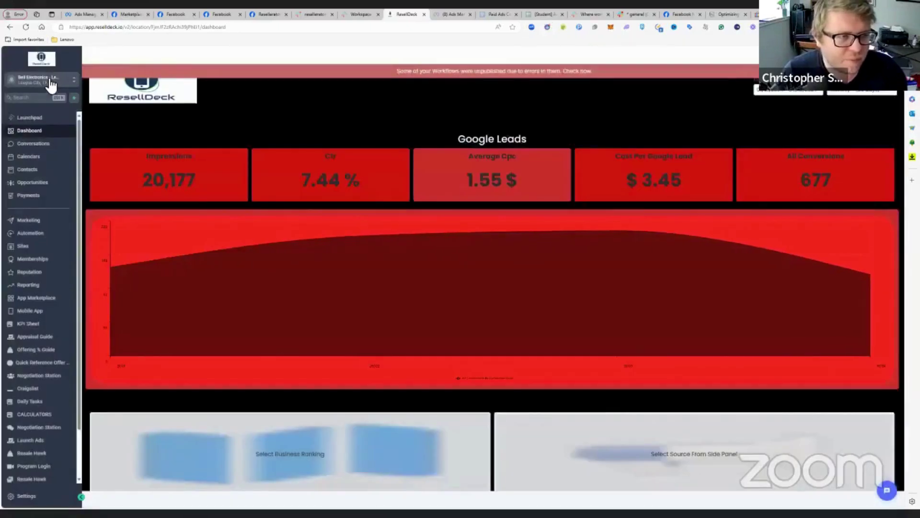
Switch to the 956 Cash For Phones sub-account and open its Phone Flipping Funnel Copy funnel.
left_click(51, 79)
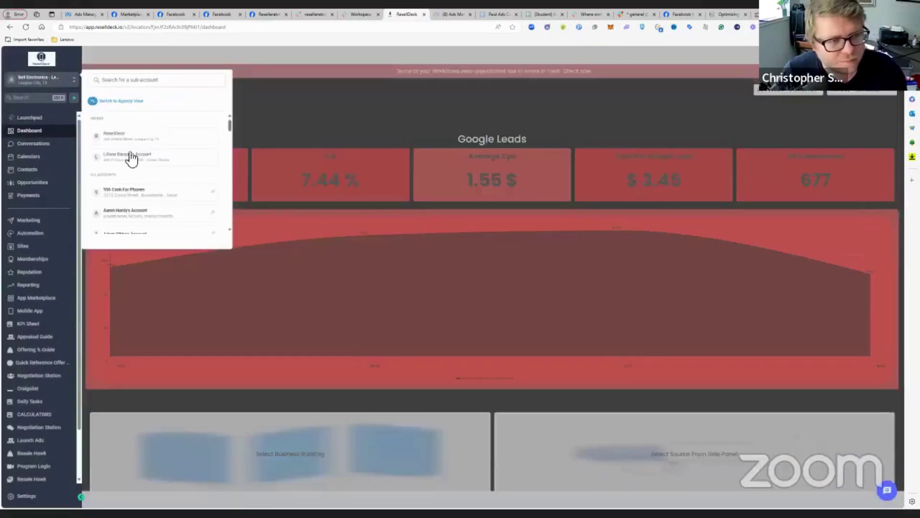
left_click(136, 198)
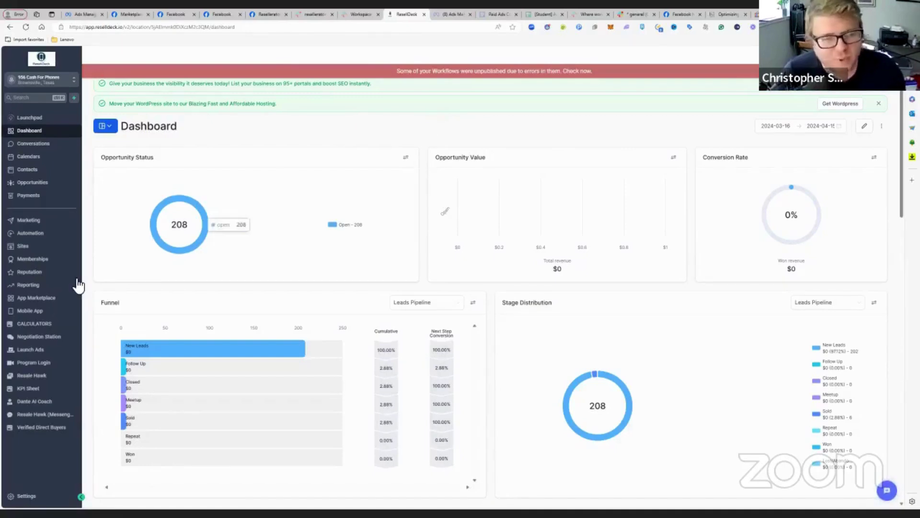
left_click(33, 249)
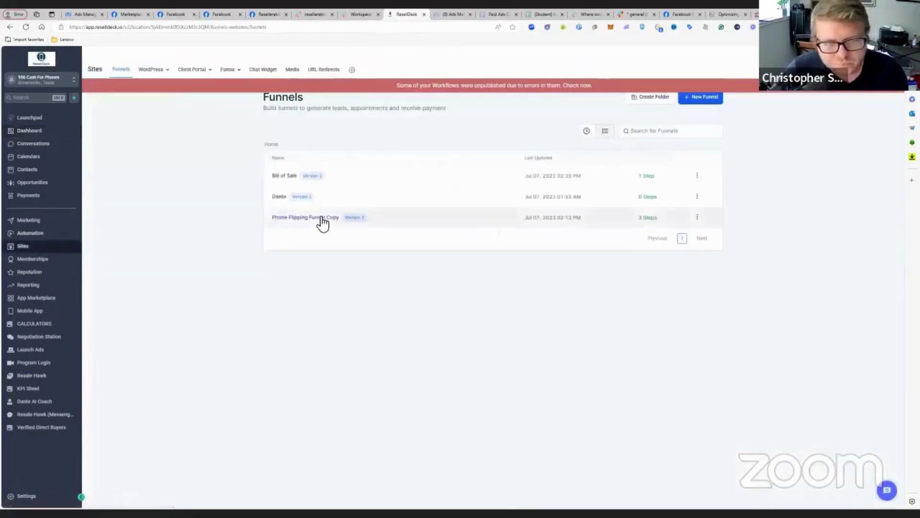
left_click(321, 220)
left_click(318, 216)
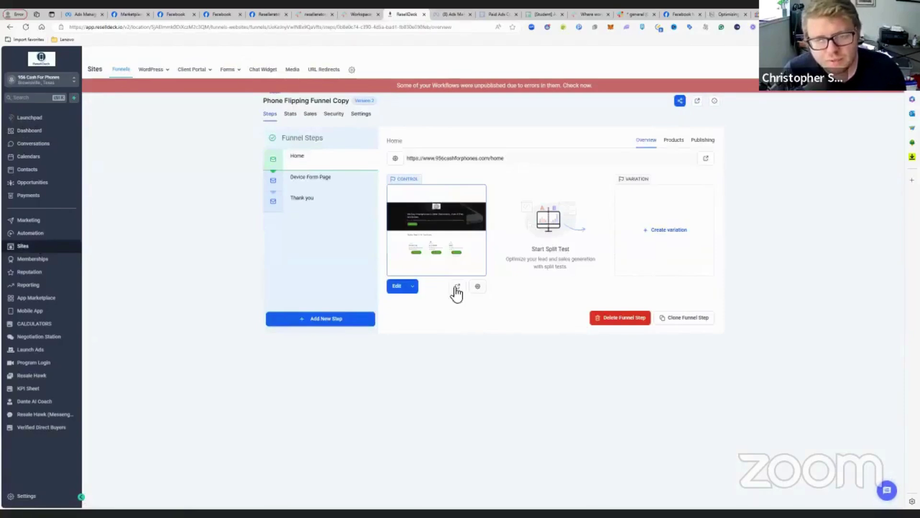
Preview the funnel's Home page, review it down to the client reviews, and open its Sell a Device quote form.
left_click(457, 287)
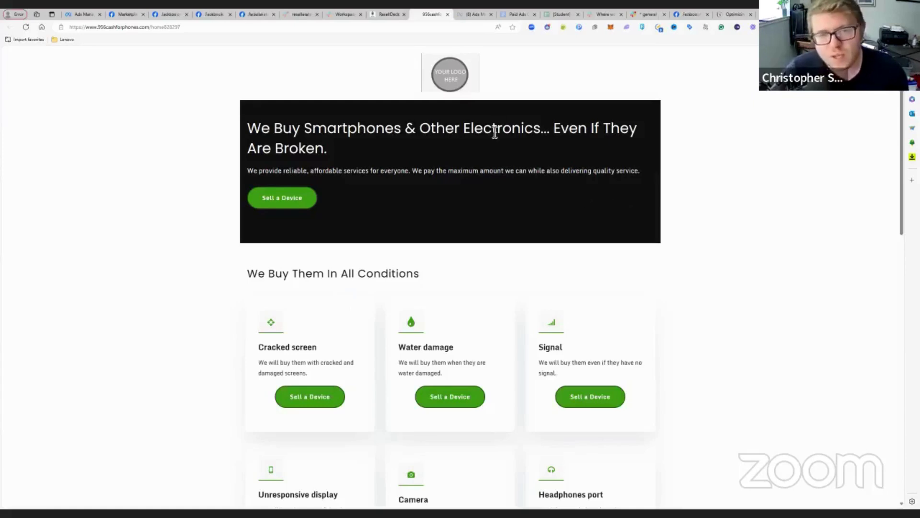
scroll(513, 296, "down", 15)
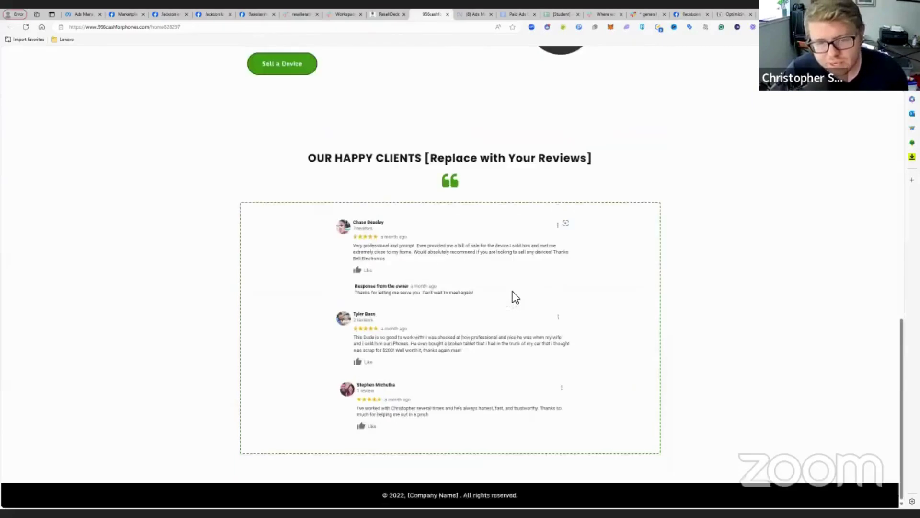
scroll(514, 296, "up", 15)
left_click(291, 203)
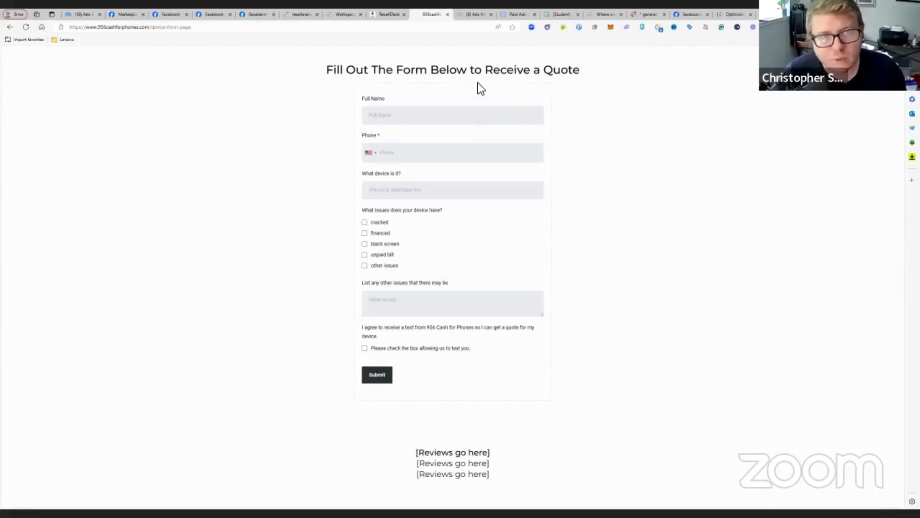
Return to ResellDeck and open the Domains settings of the 956 Cash For Phones sub-account.
left_click(389, 15)
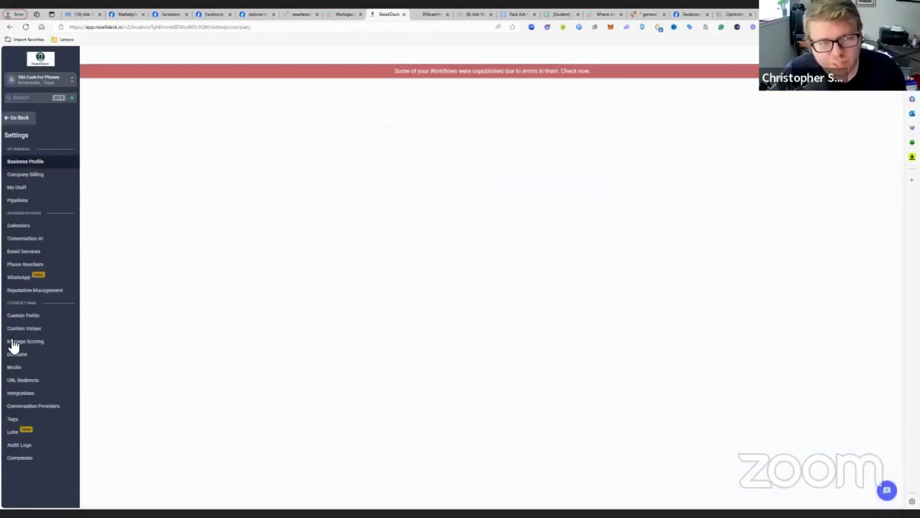
left_click(35, 354)
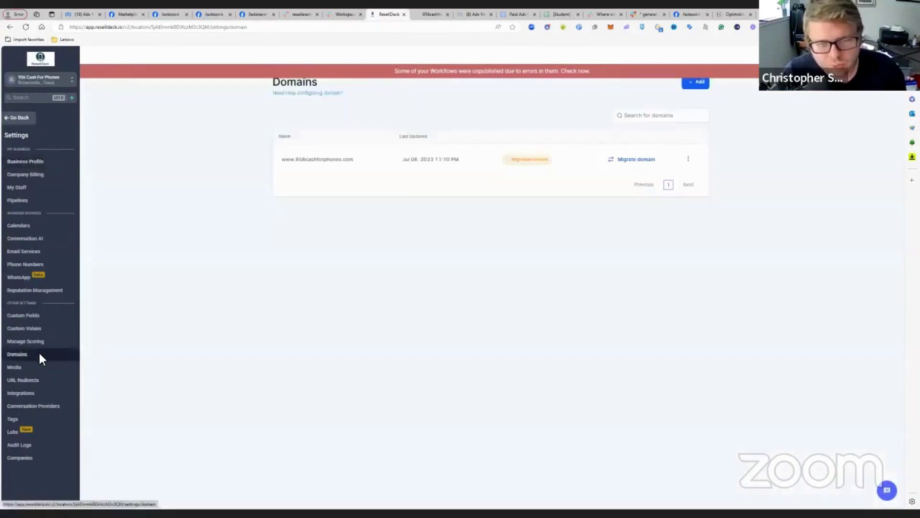
Open the ResellDeck set-up videos in the support chat widget and look through the intro videos.
left_click(887, 490)
left_click(827, 411)
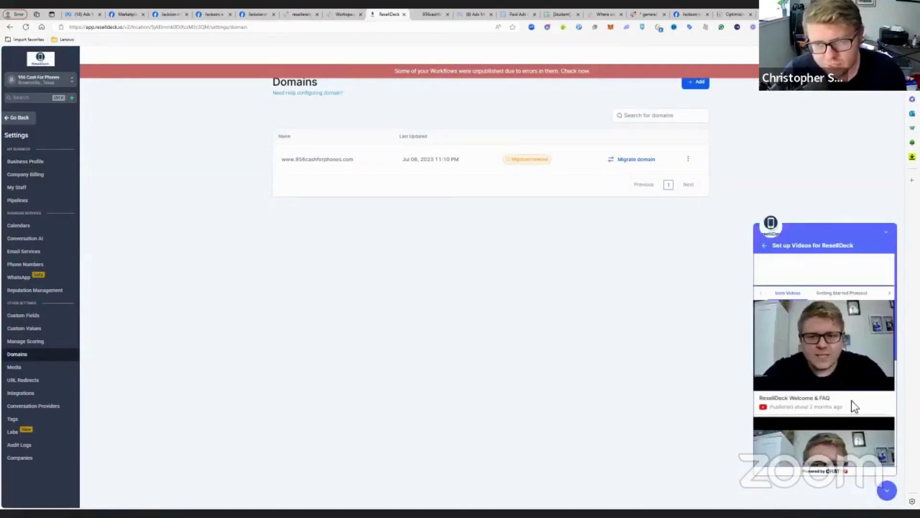
scroll(853, 404, "down", 4)
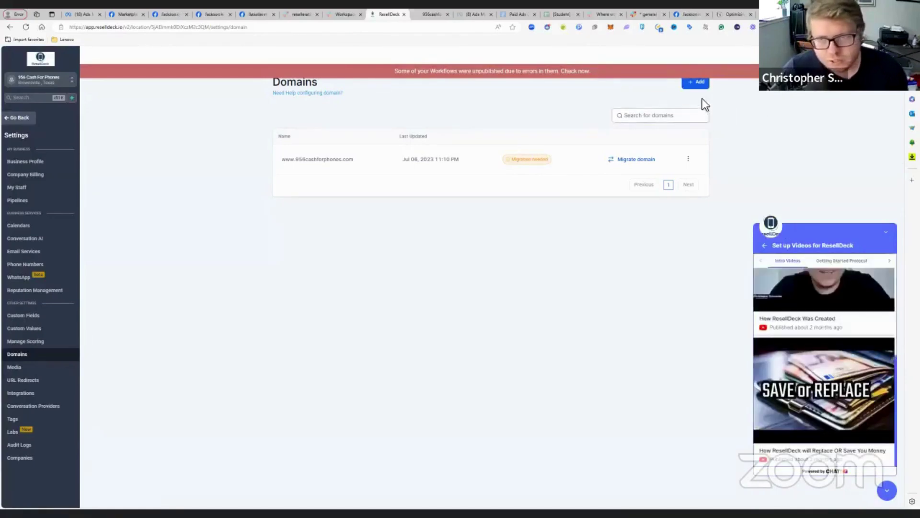
Look at the form for connecting a new domain, close it, and return to the Phone Flipping Funnel Copy funnel.
left_click(701, 83)
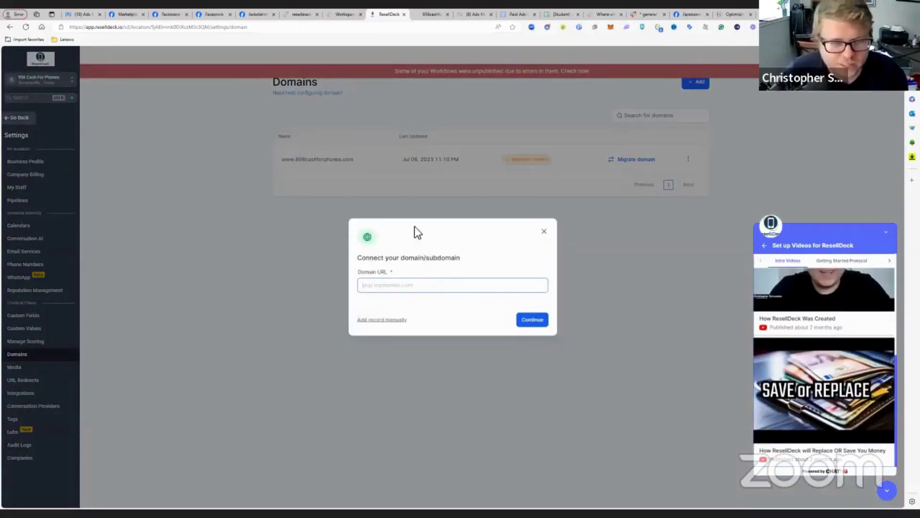
left_click(543, 232)
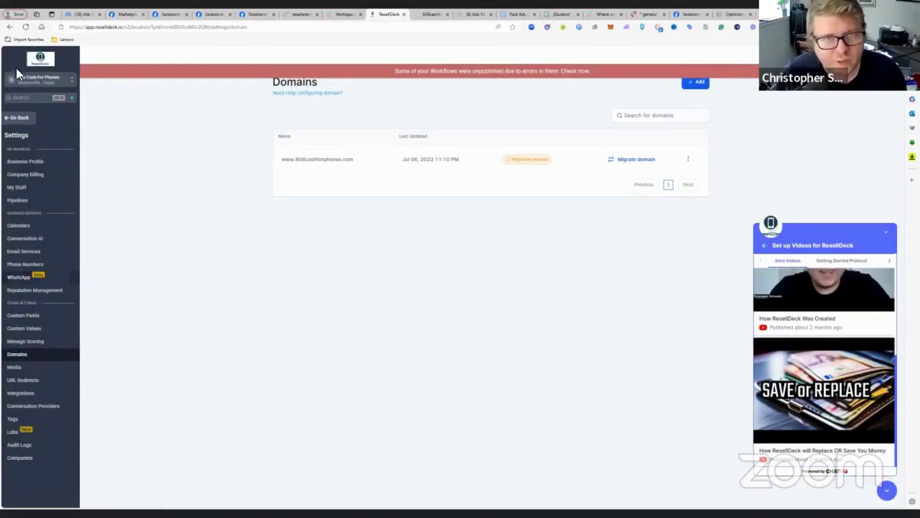
left_click(20, 119)
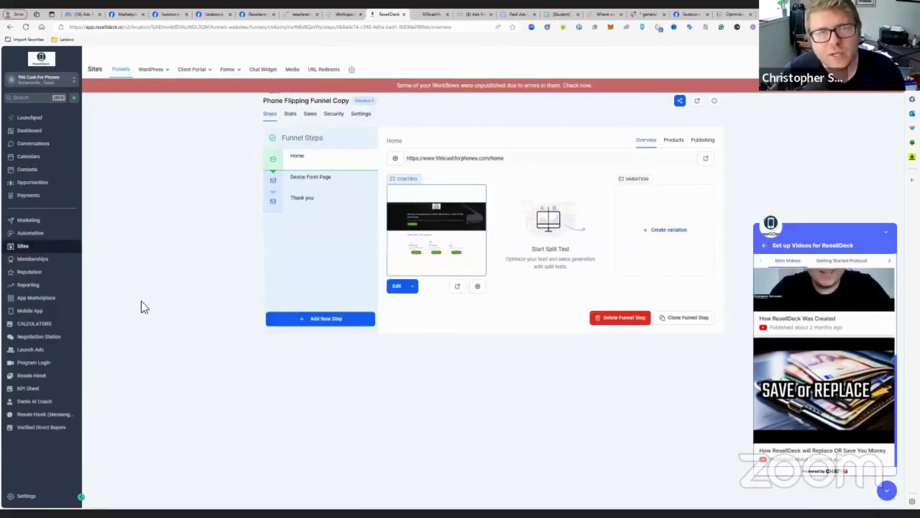
Open Google Ads at ads.google.com in place of the quote form page and dismiss the new-design welcome tour.
left_click(431, 14)
left_click(388, 29)
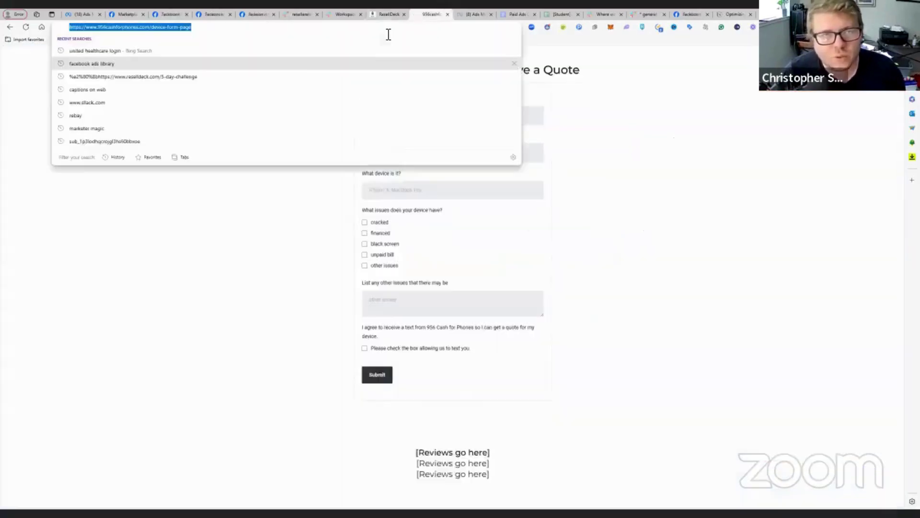
type("ads.google.com")
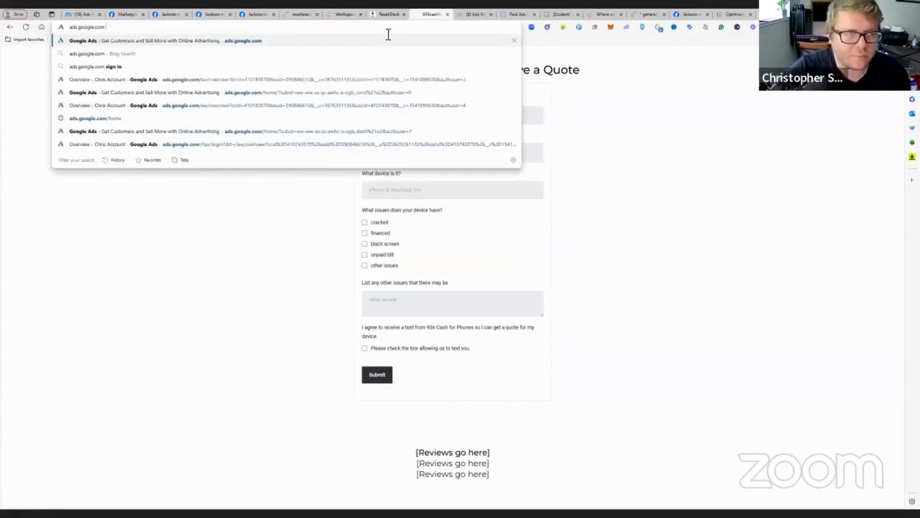
key("Return")
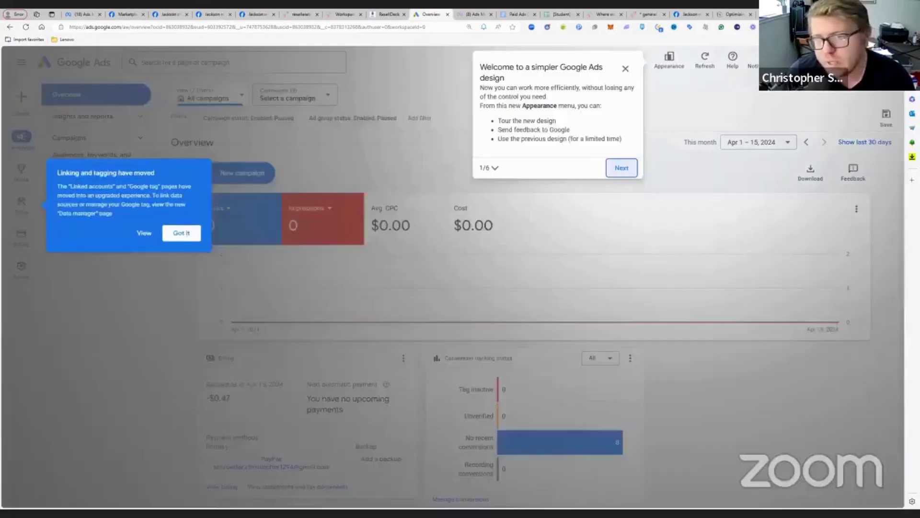
left_click(625, 68)
left_click(498, 294)
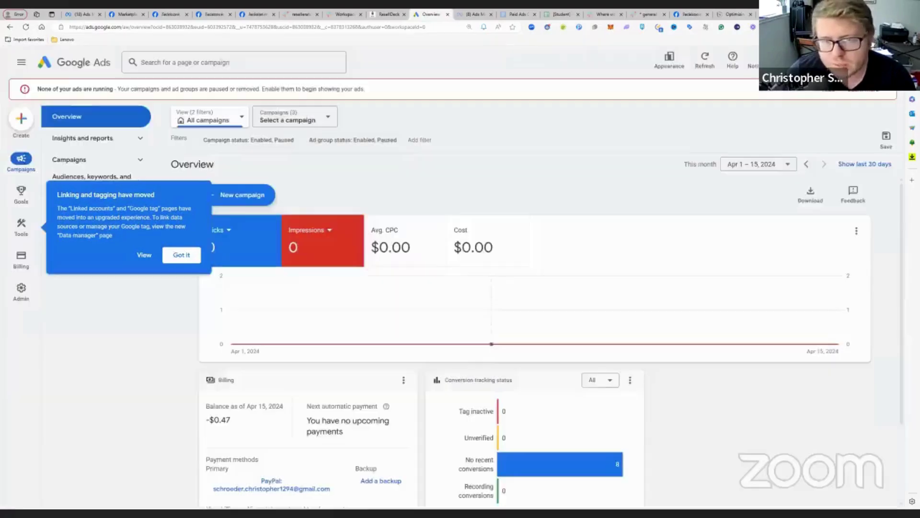
Switch Google Ads to the marketing Google account among the other signed-in accounts.
left_click(908, 62)
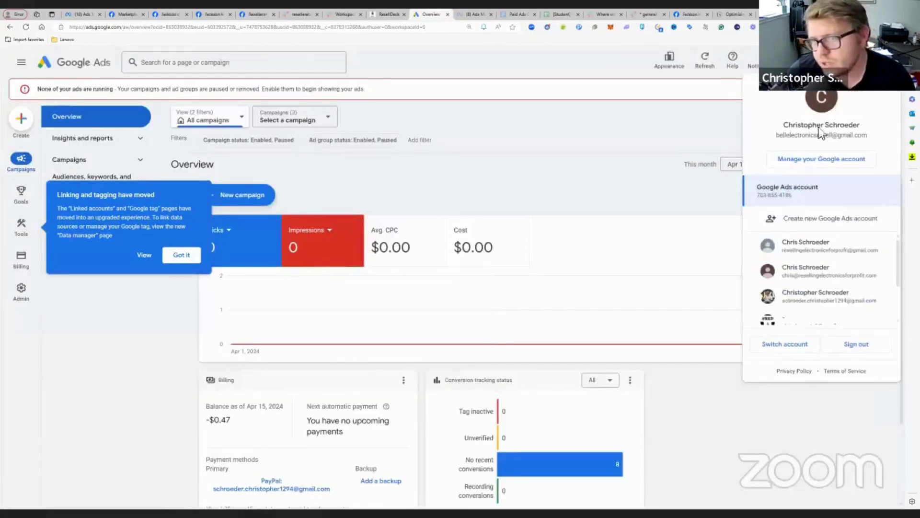
scroll(799, 253, "down", 2)
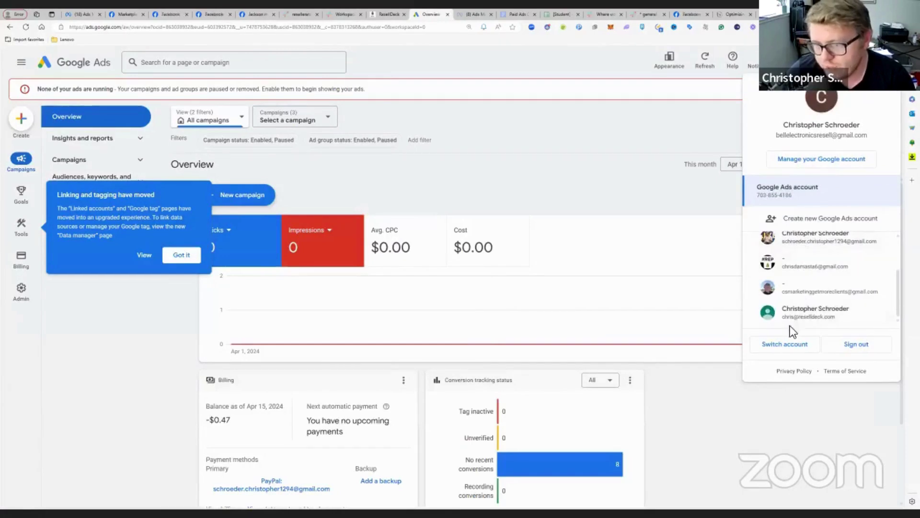
left_click(798, 292)
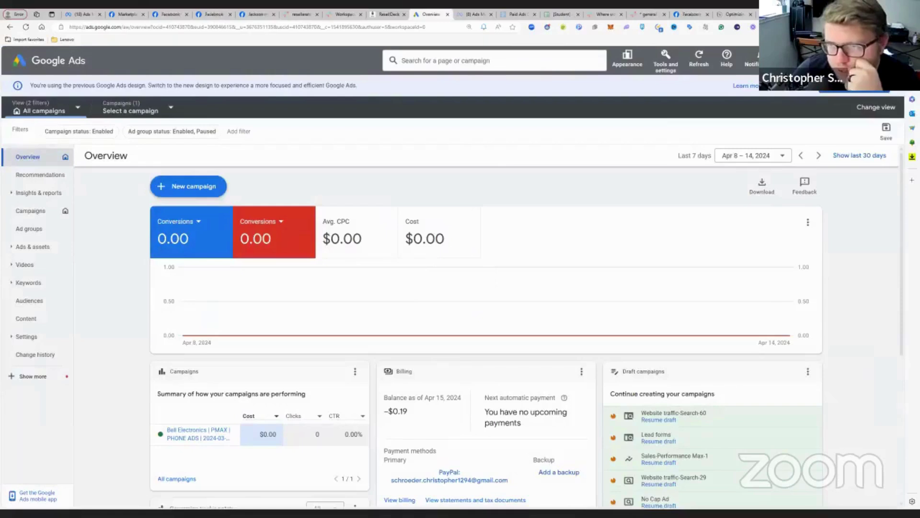
Create a new Google Ads account, skip campaign creation, and confirm United States, Chicago time and US Dollar as its settings.
left_click(887, 60)
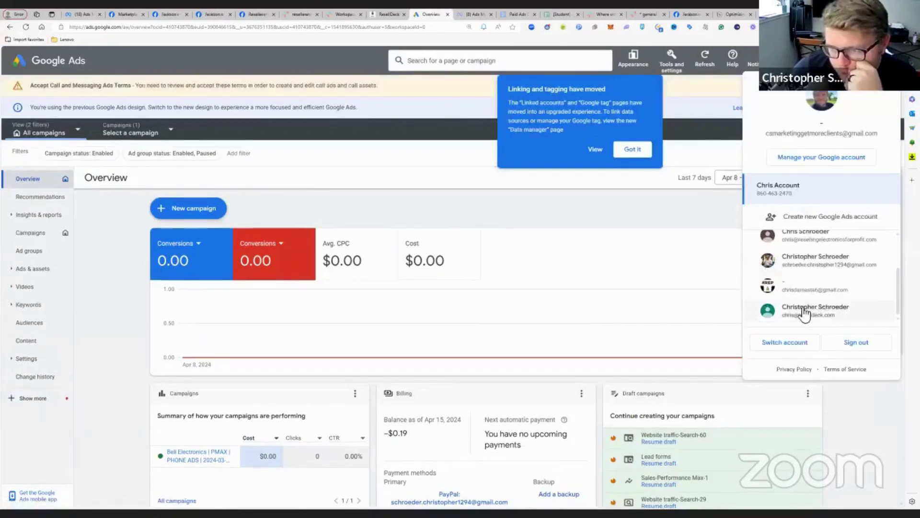
left_click(806, 221)
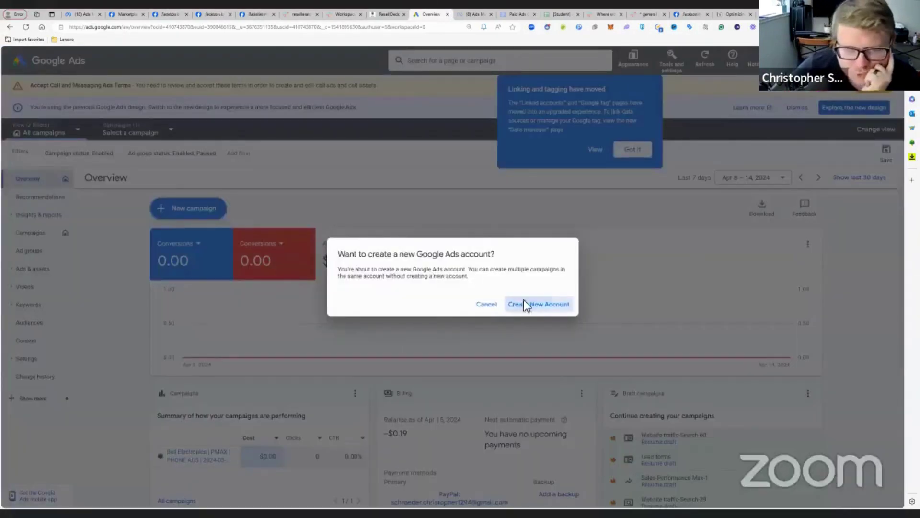
left_click(524, 302)
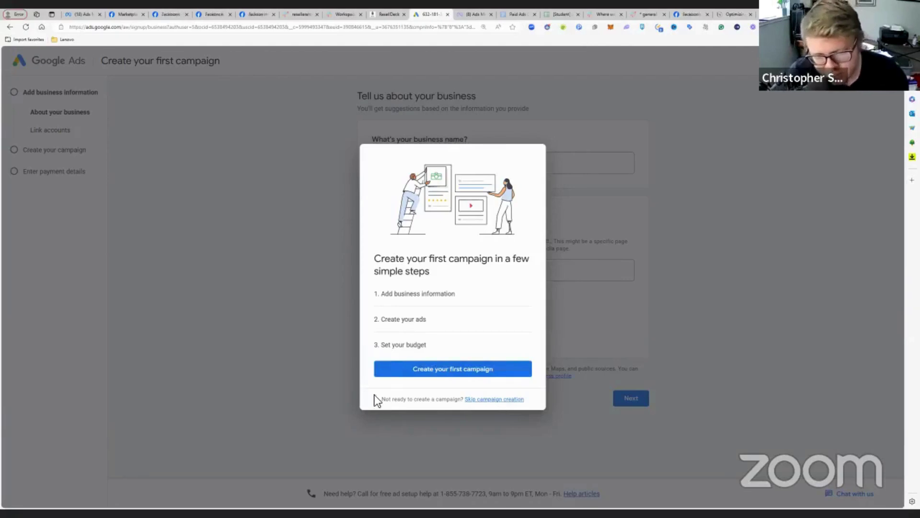
left_click(502, 401)
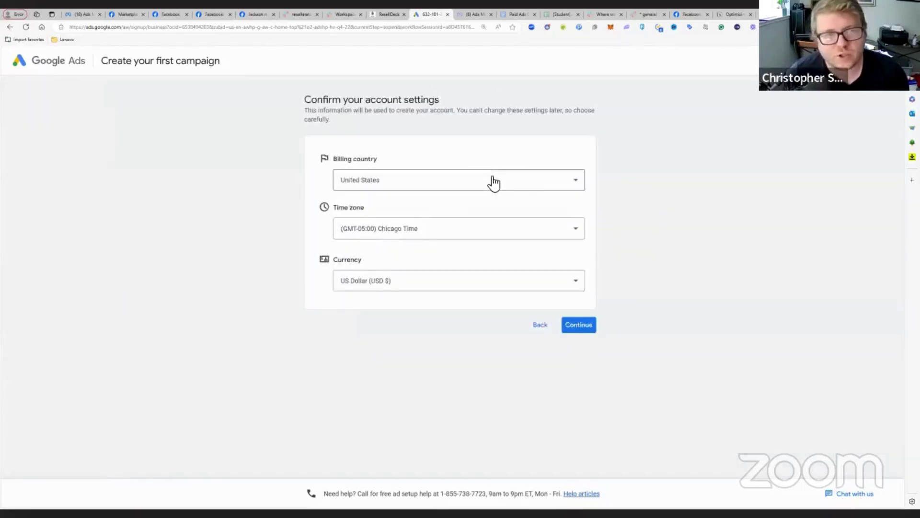
left_click(580, 326)
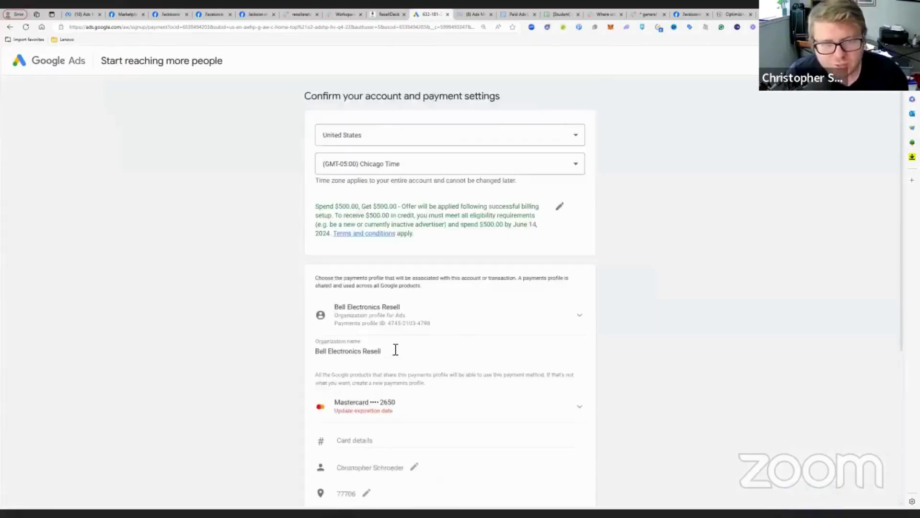
Review the new account's payment settings and decline personalized guidance from a Google Ads expert.
scroll(395, 349, "down", 4)
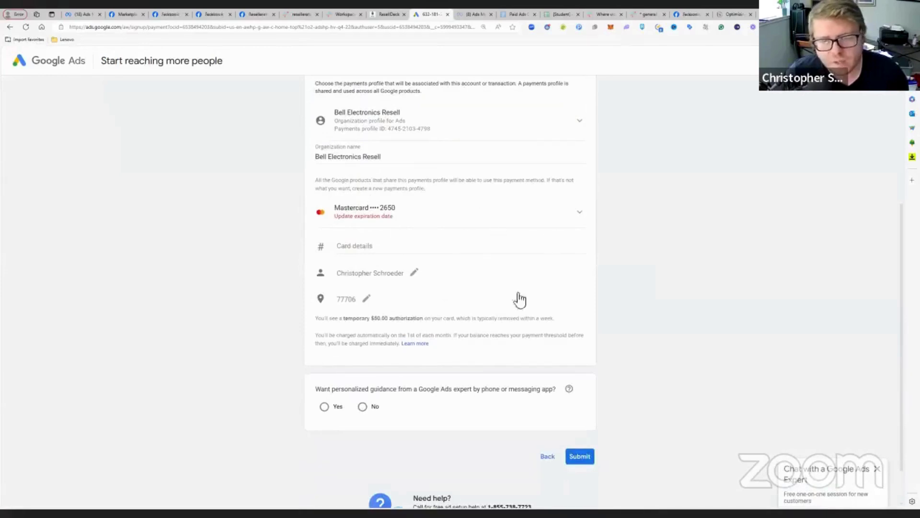
scroll(520, 299, "down", 1)
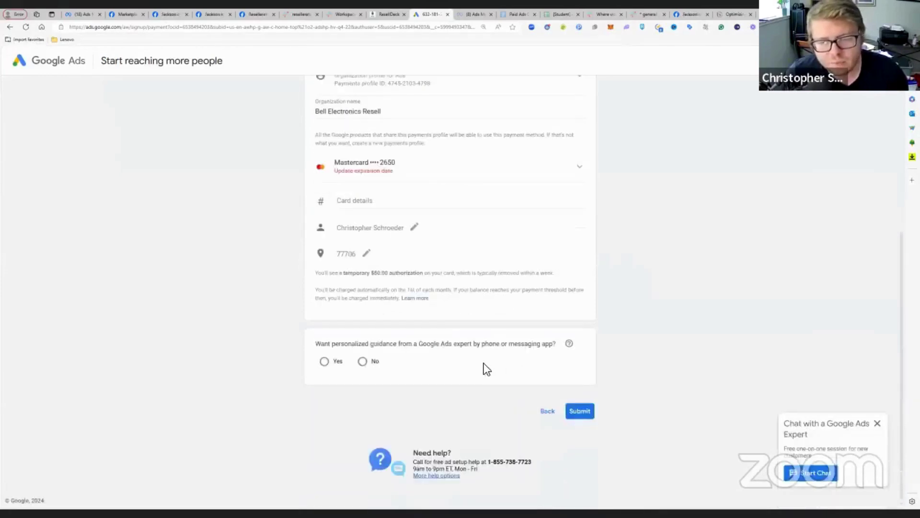
left_click(363, 362)
scroll(490, 359, "up", 1)
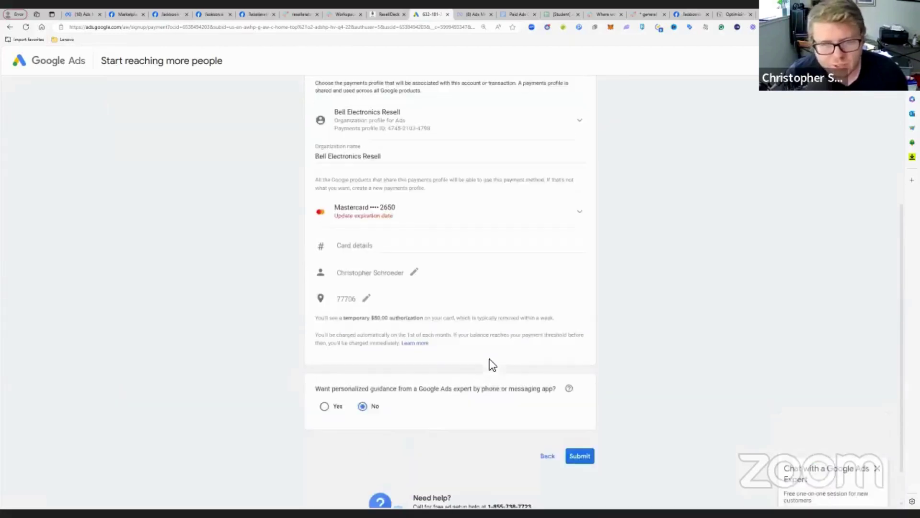
scroll(428, 430, "up", 2)
scroll(494, 427, "down", 3)
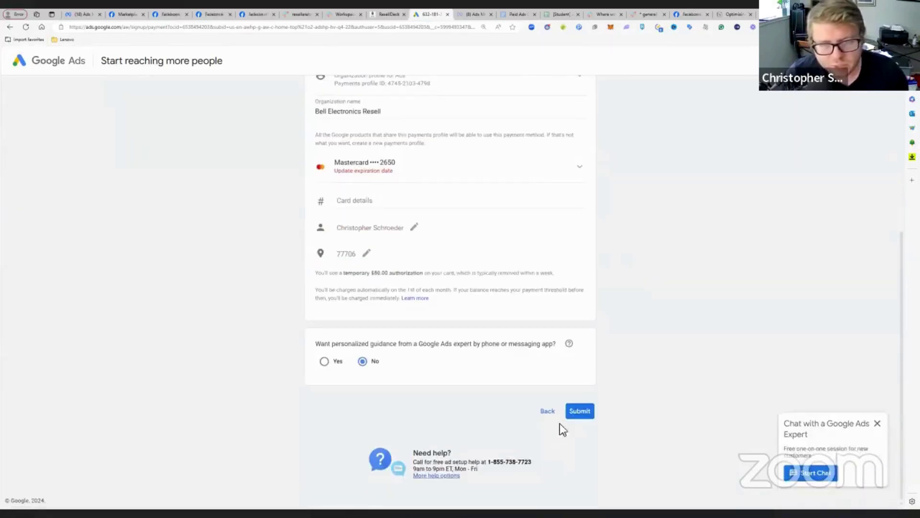
scroll(542, 408, "up", 5)
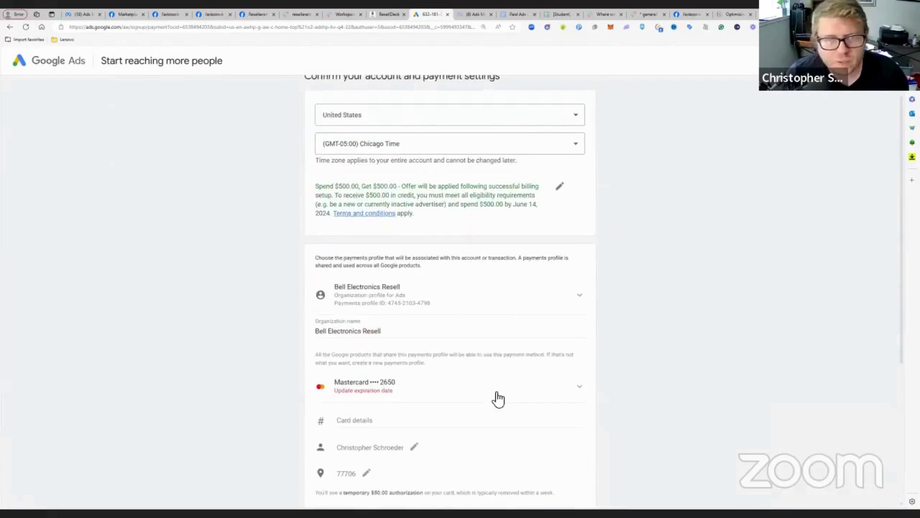
scroll(499, 399, "down", 5)
Choose a new credit or debit card as the payment method, leaving its card number empty.
left_click(508, 169)
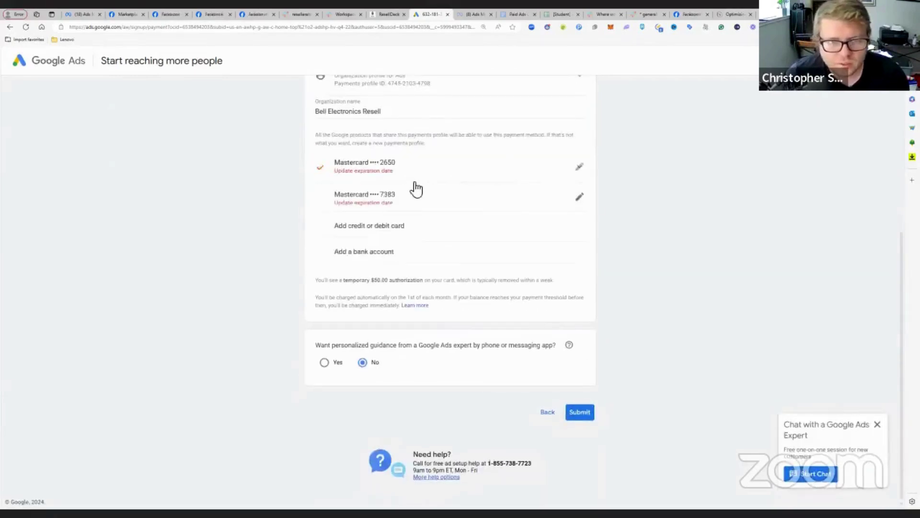
left_click(403, 226)
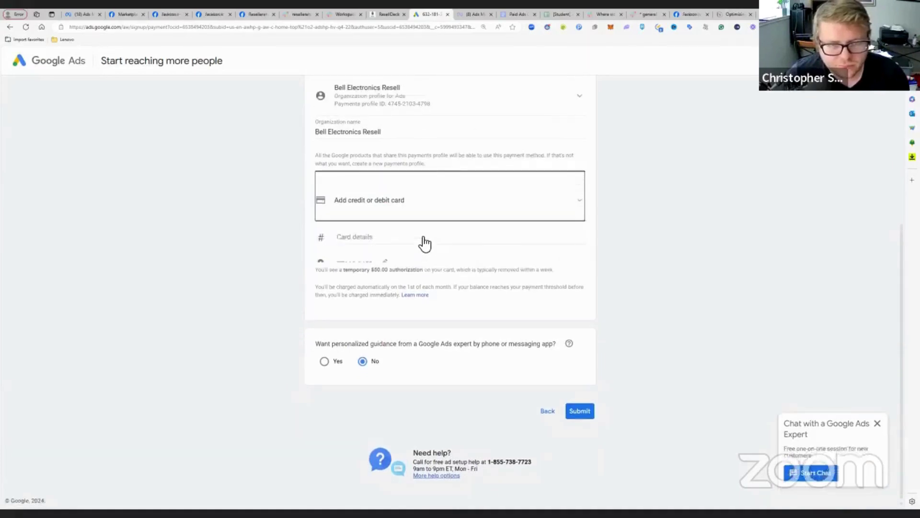
left_click(366, 236)
left_click(366, 240)
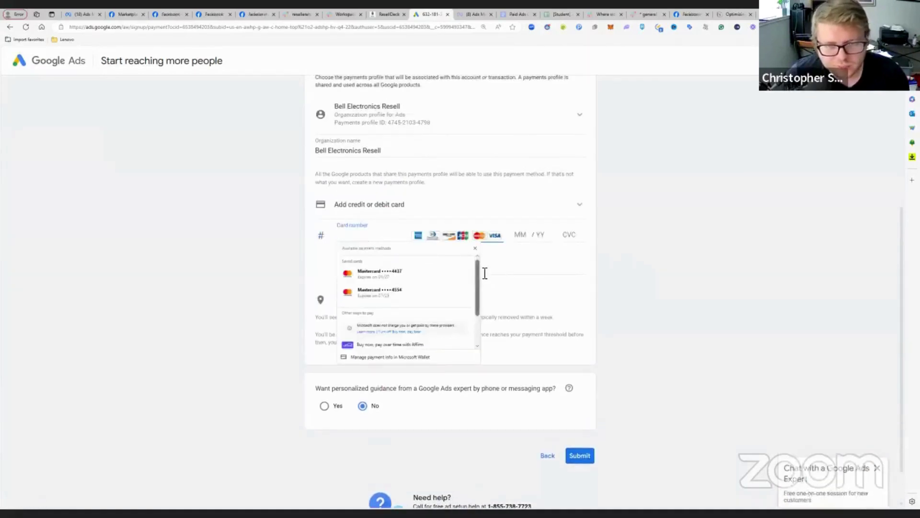
left_click(608, 318)
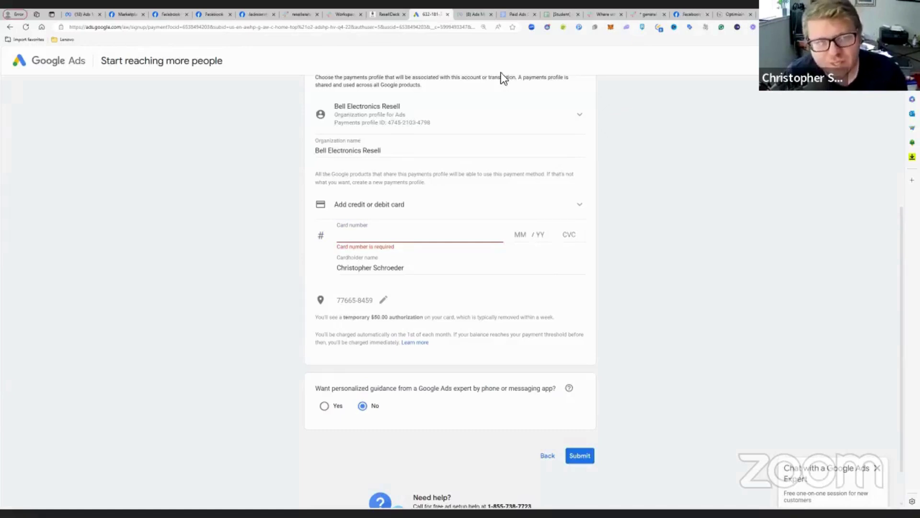
Leave the payment setup and reopen the existing Google Ads account's overview from ads.google.com.
left_click(448, 27)
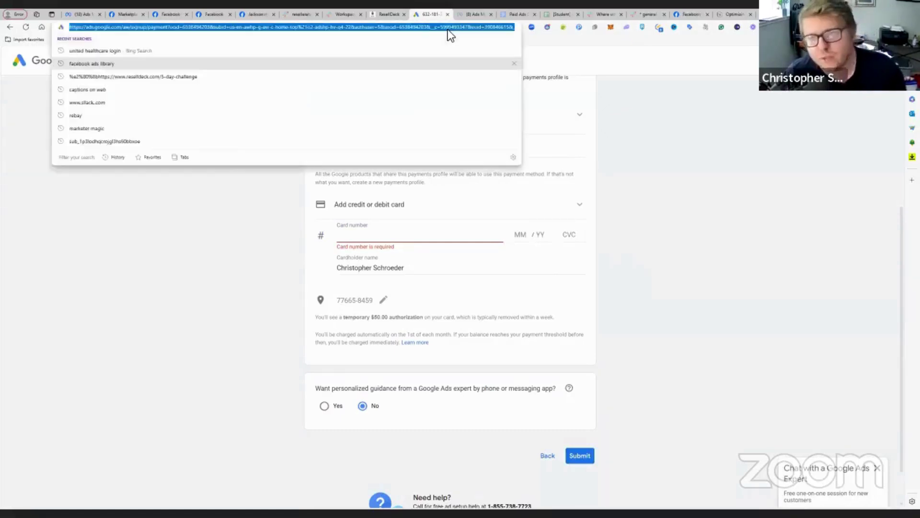
type("ads")
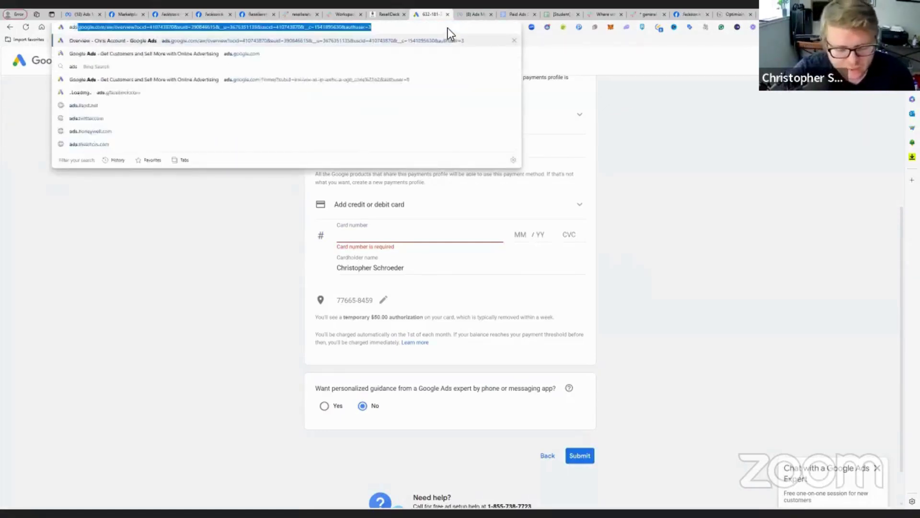
type(".google")
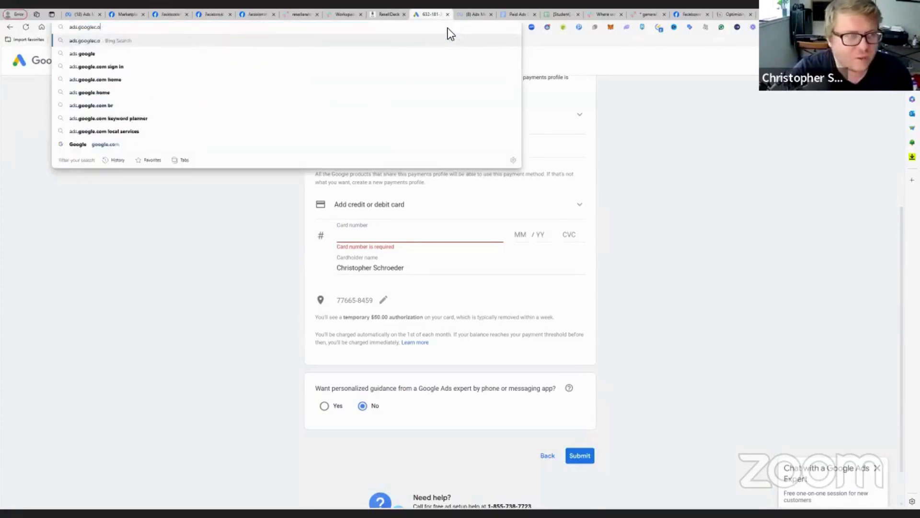
key("Down")
key("Return")
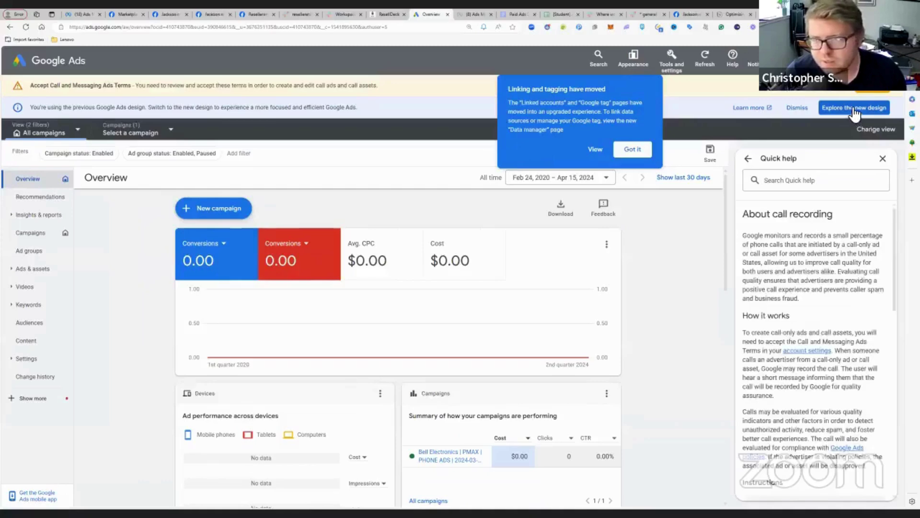
Switch the account to the new Google Ads design, clear the Call and Messaging Ads Terms notice, and close Quick help.
left_click(853, 110)
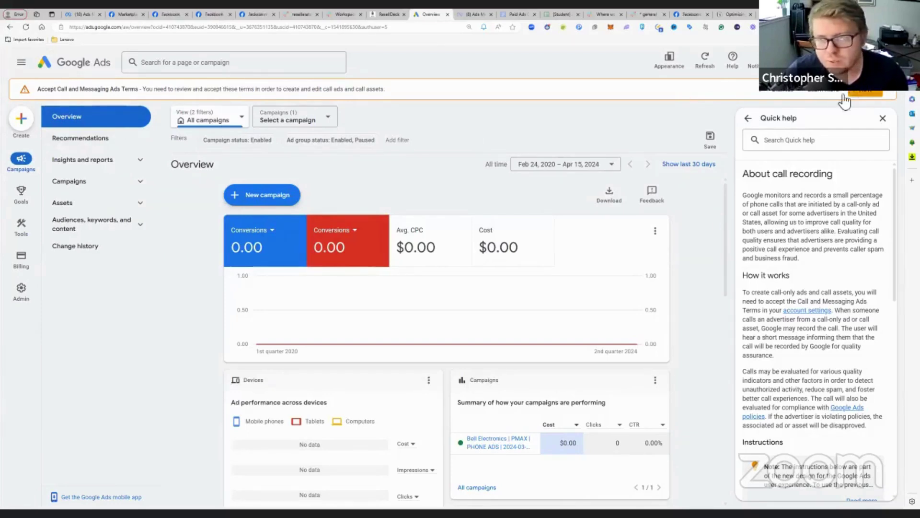
left_click(791, 91)
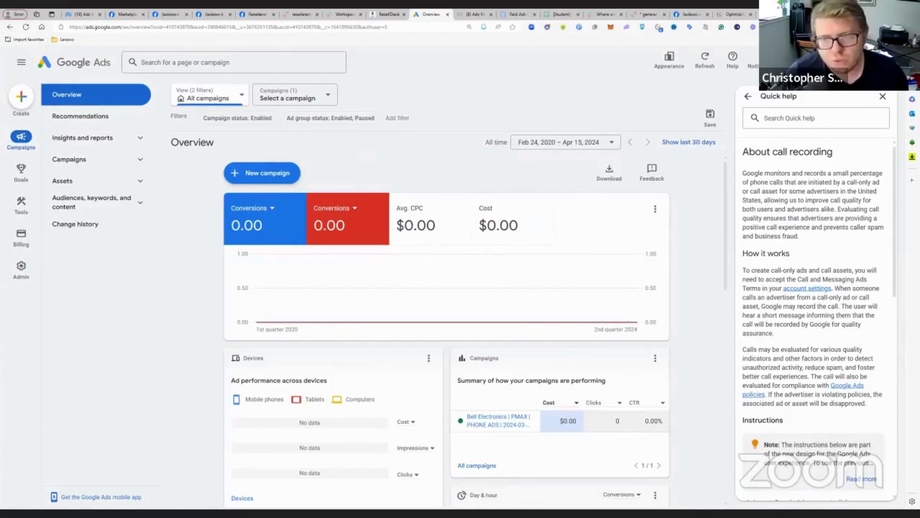
left_click(883, 97)
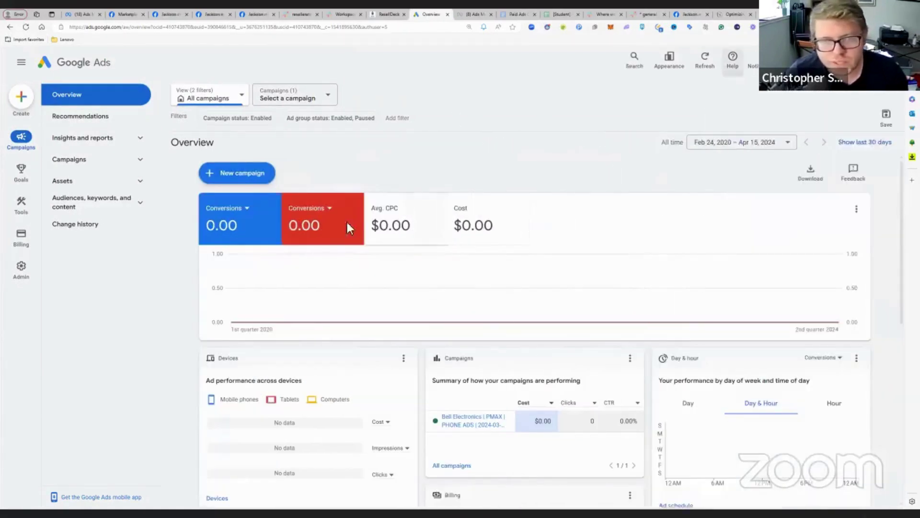
mouse_move(25, 181)
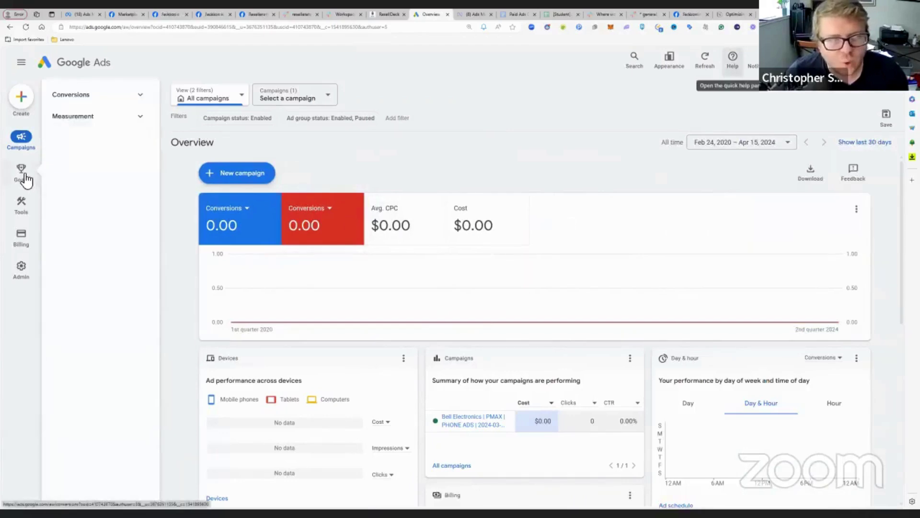
Open the conversions summary, review the existing conversion goals, and start a new website conversion action.
left_click(92, 94)
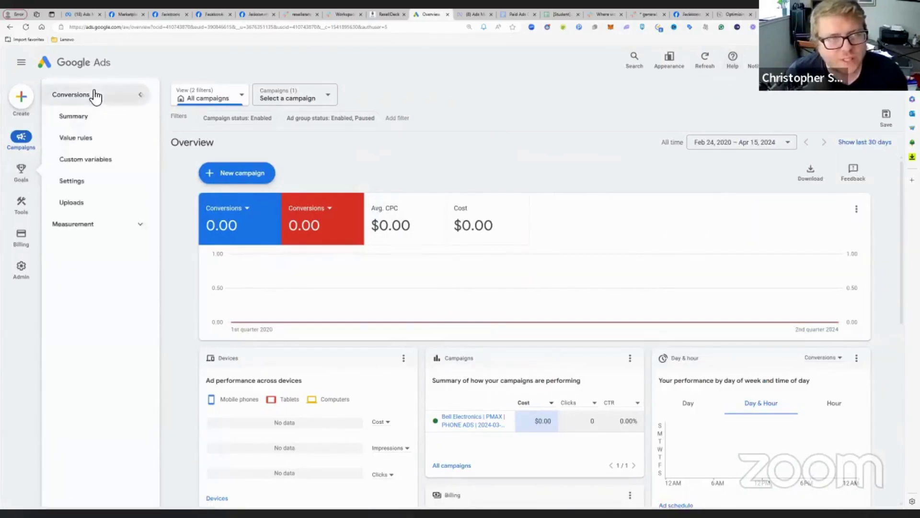
left_click(86, 126)
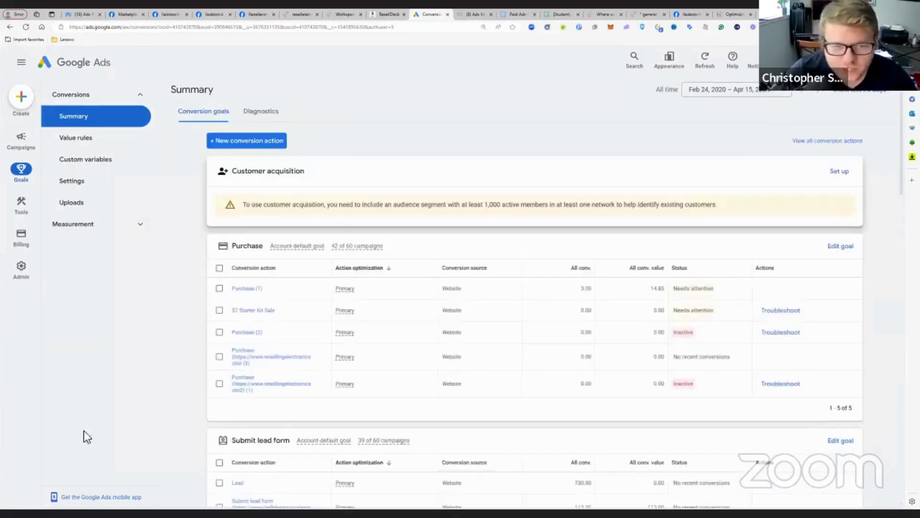
scroll(497, 288, "down", 7)
scroll(497, 302, "down", 15)
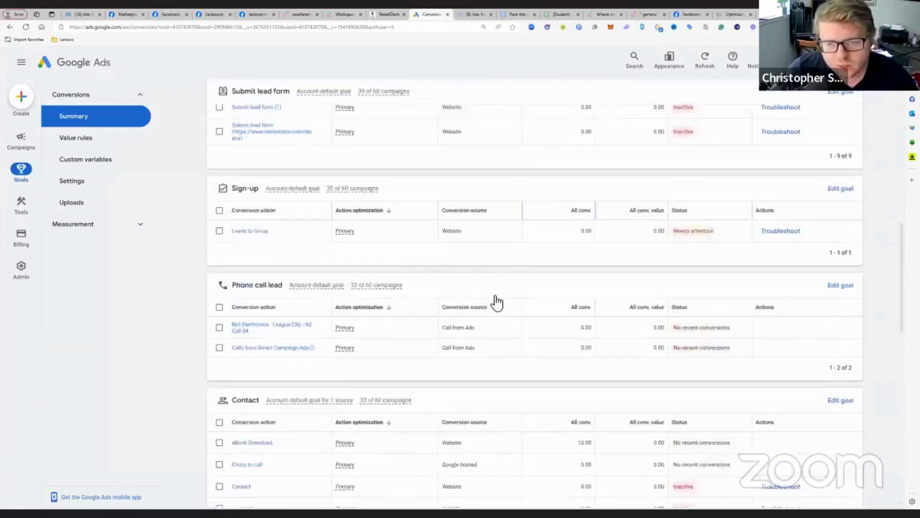
scroll(493, 295, "up", 20)
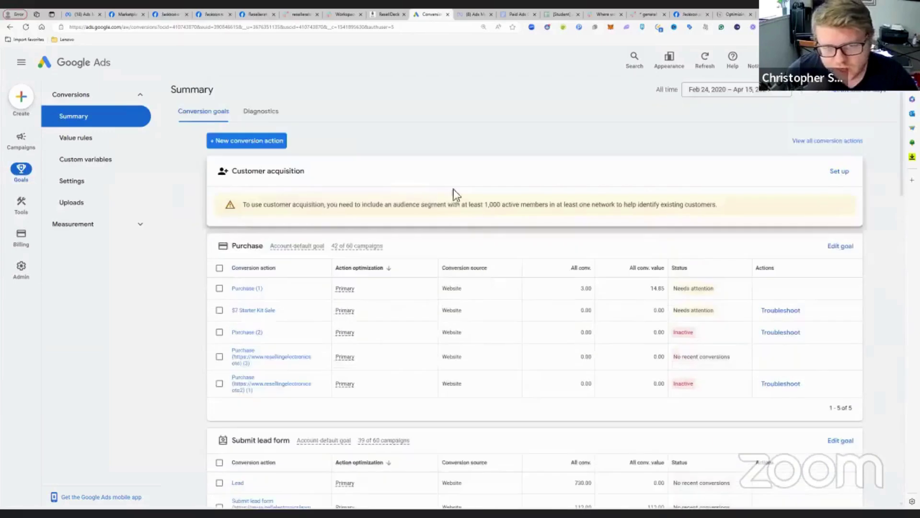
left_click(252, 143)
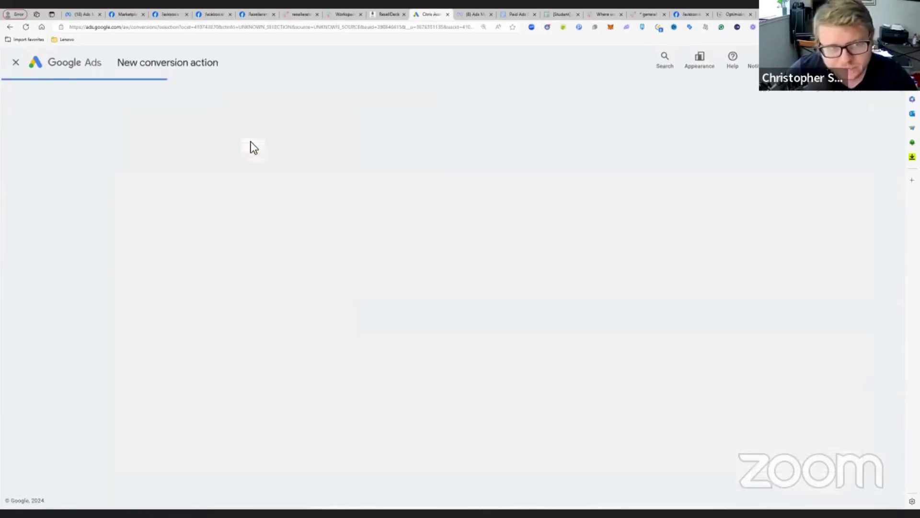
left_click(288, 197)
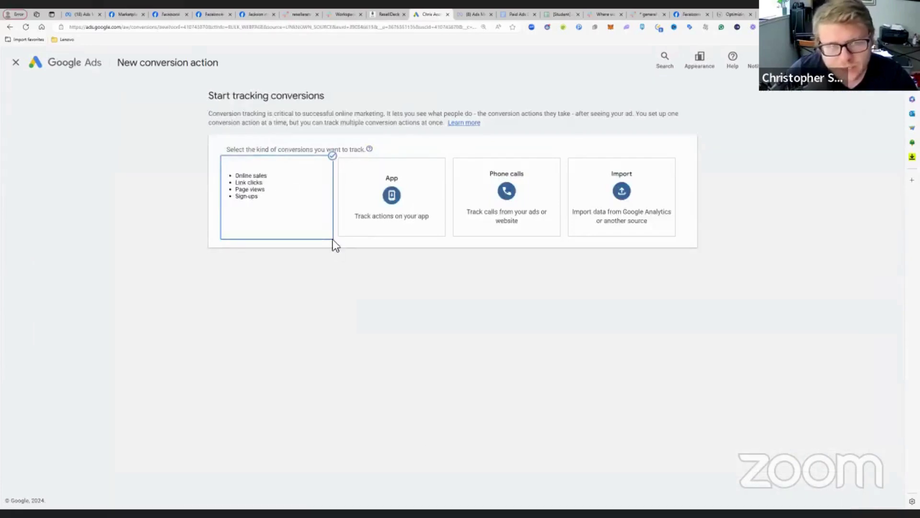
Clear the prefilled website domain for the new conversion action.
left_click_drag(369, 197, 160, 194)
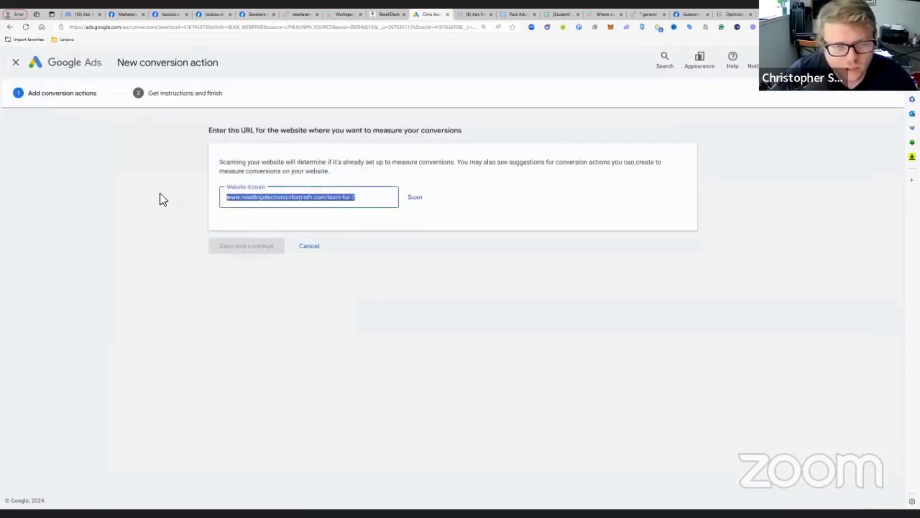
key("BackSpace")
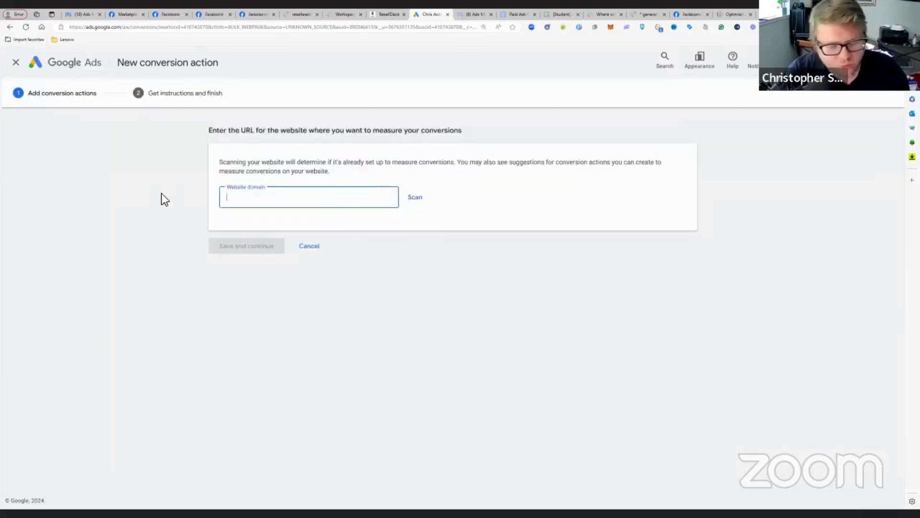
type("sel")
key("BackSpace")
key("BackSpace")
key("BackSpace")
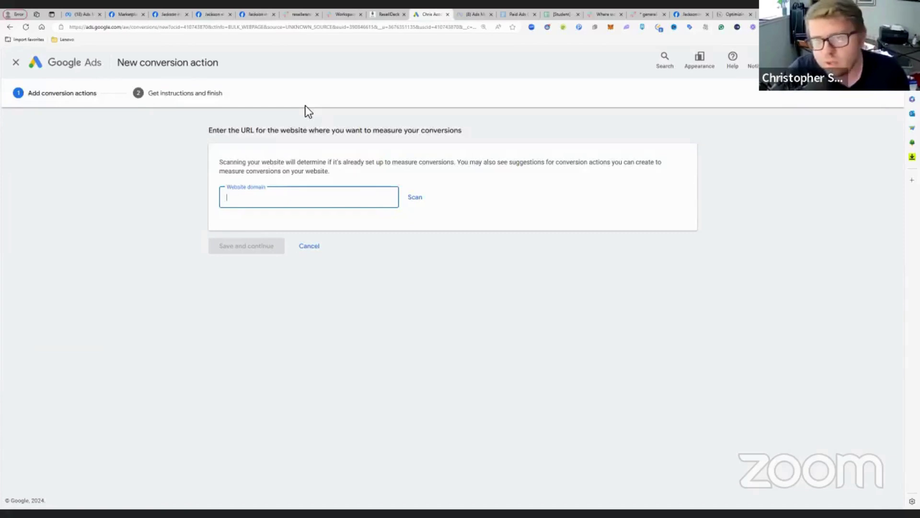
left_click(396, 13)
left_click_drag(493, 160, 407, 160)
right_click(423, 159)
left_click(450, 164)
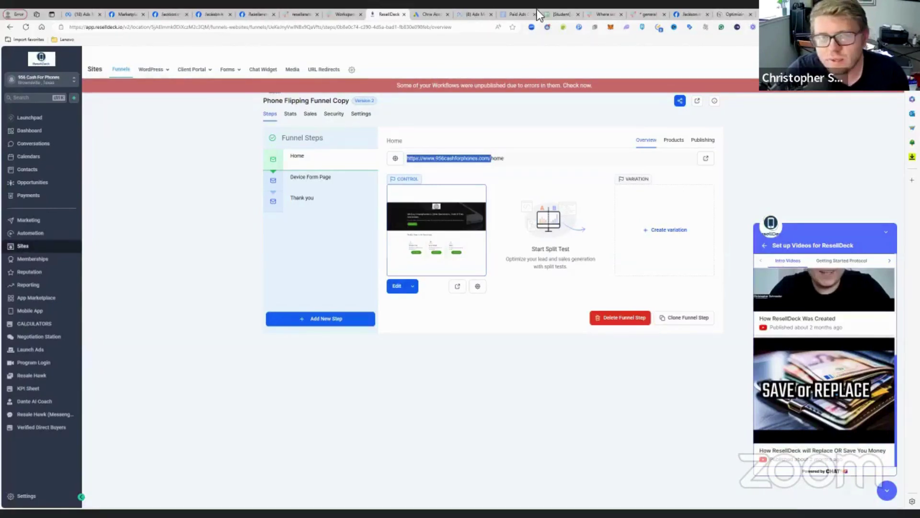
left_click(433, 16)
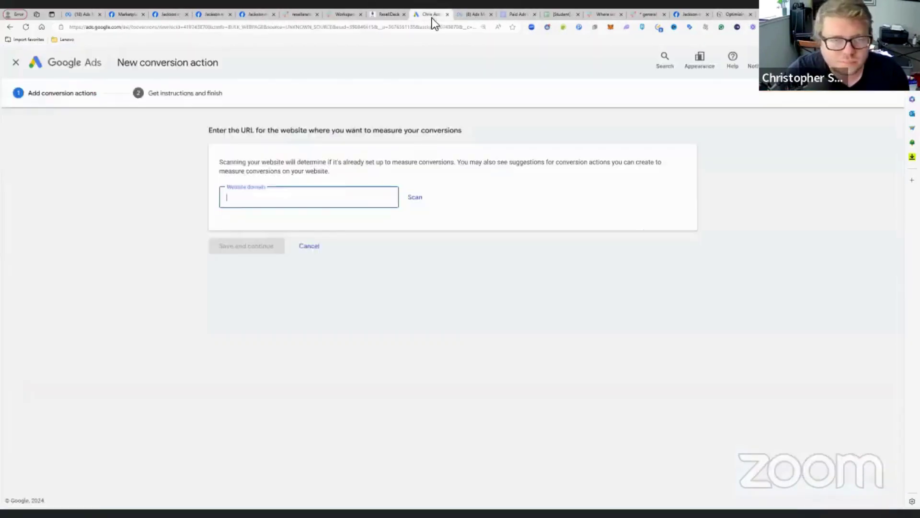
right_click(354, 194)
left_click(387, 268)
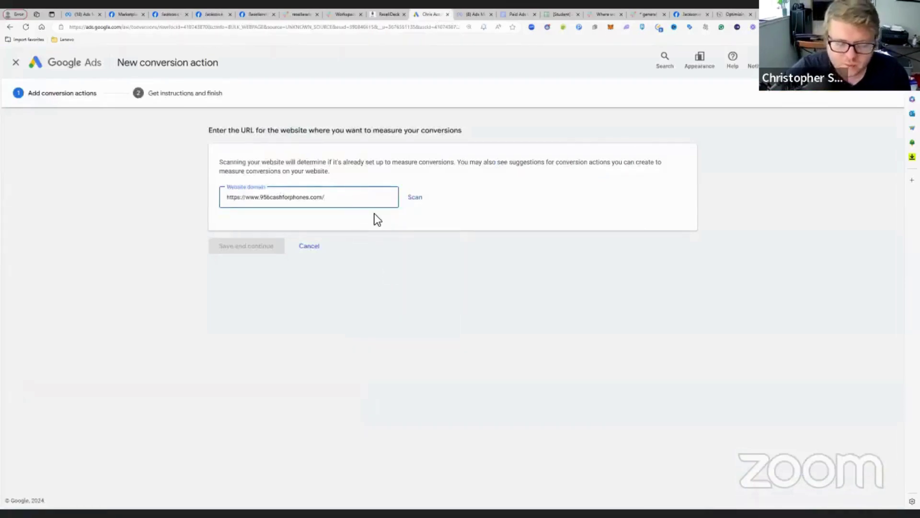
key("BackSpace")
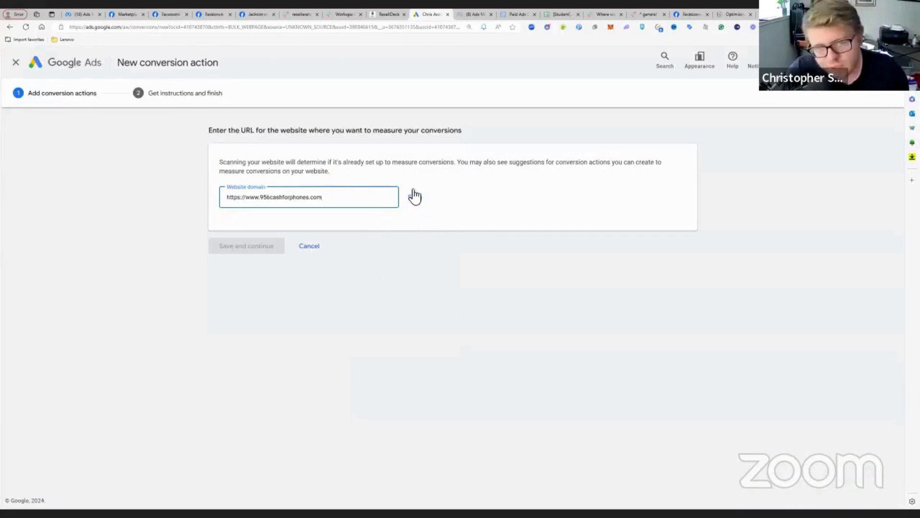
left_click(412, 197)
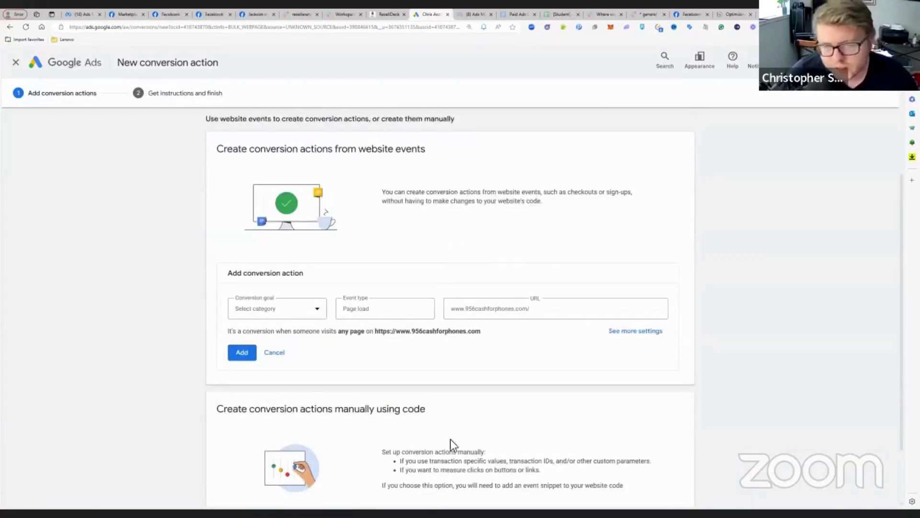
left_click(306, 309)
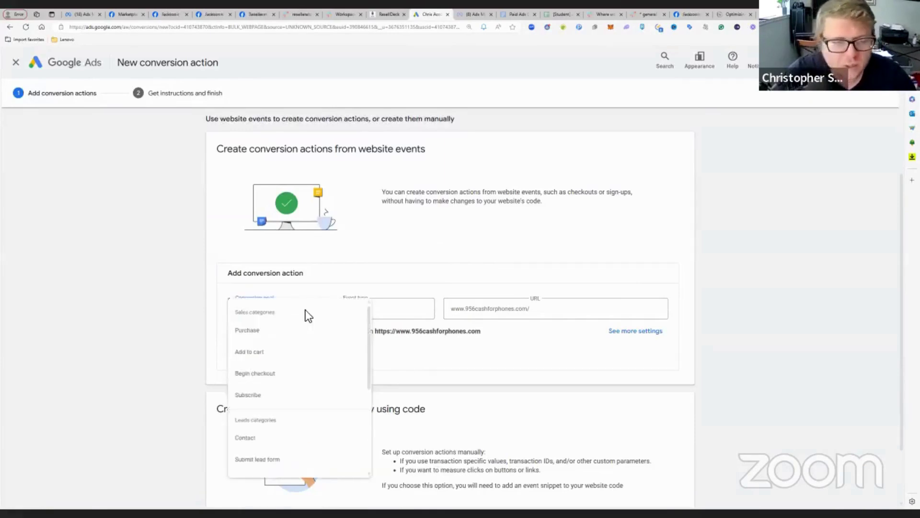
left_click(256, 460)
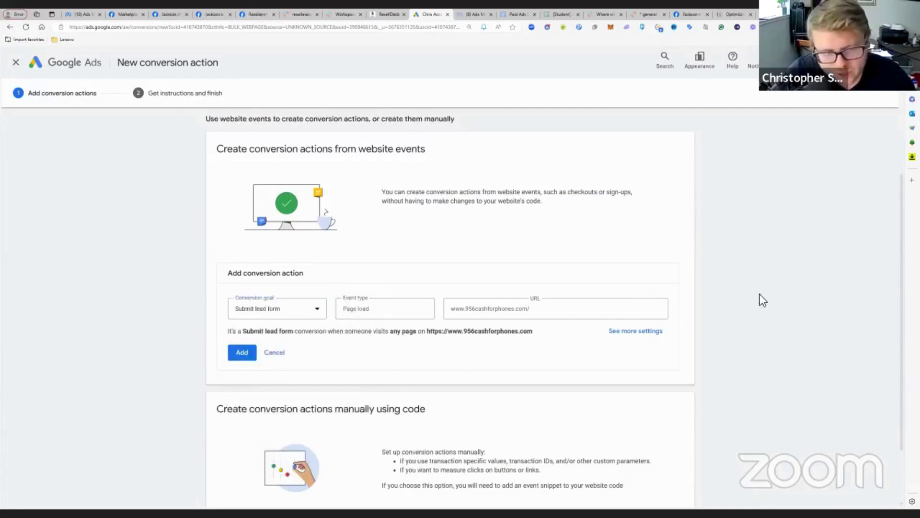
left_click(565, 313)
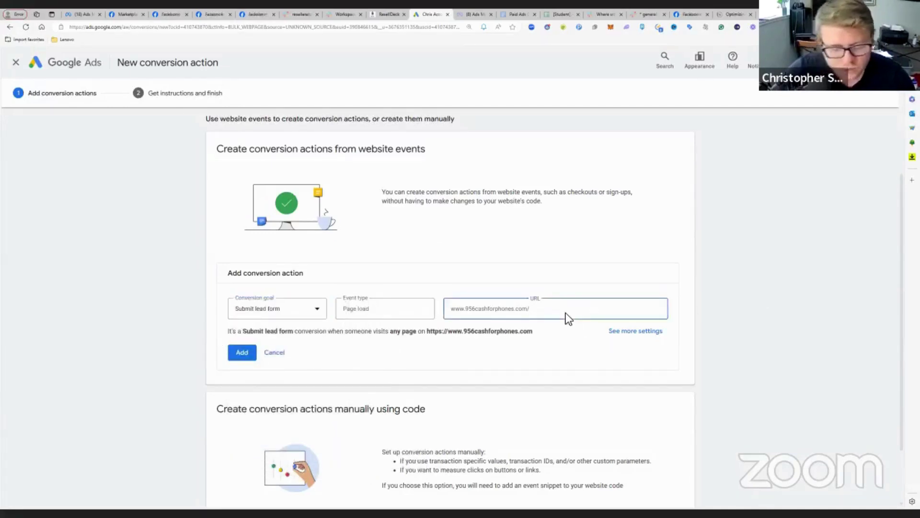
type("thank-you")
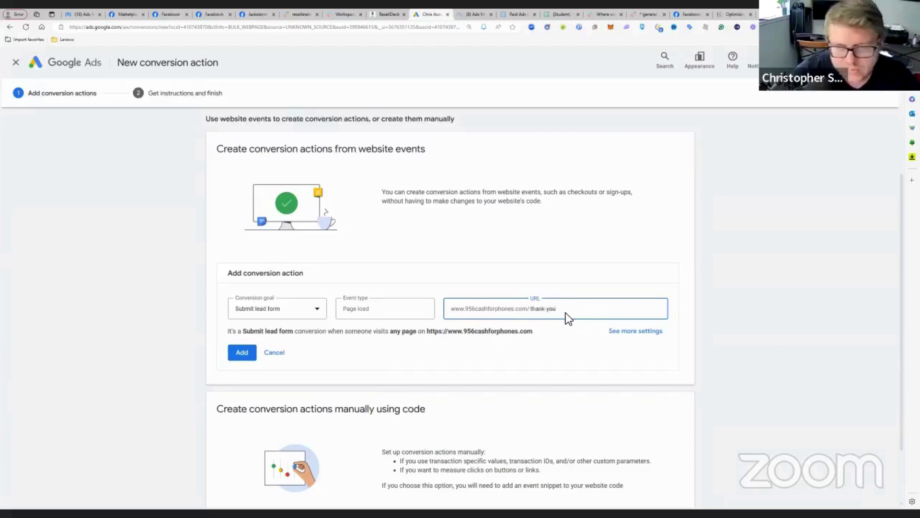
left_click(376, 314)
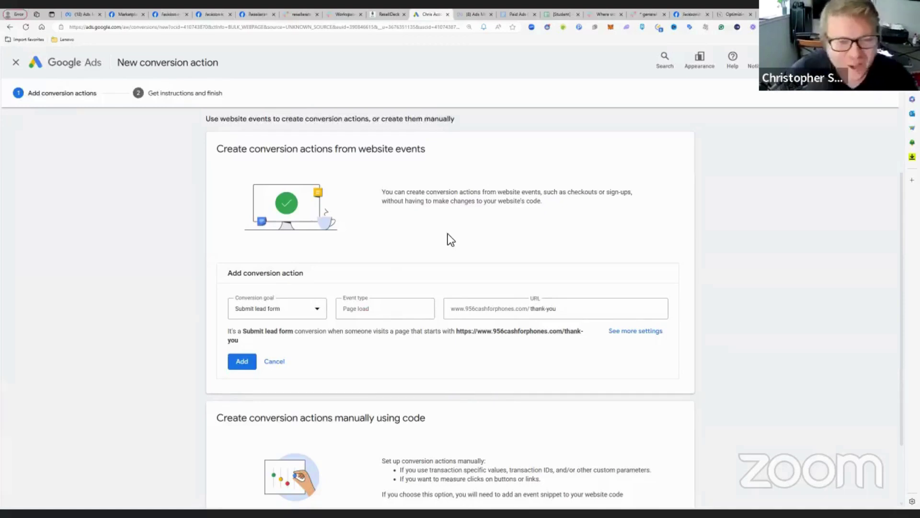
left_click(242, 362)
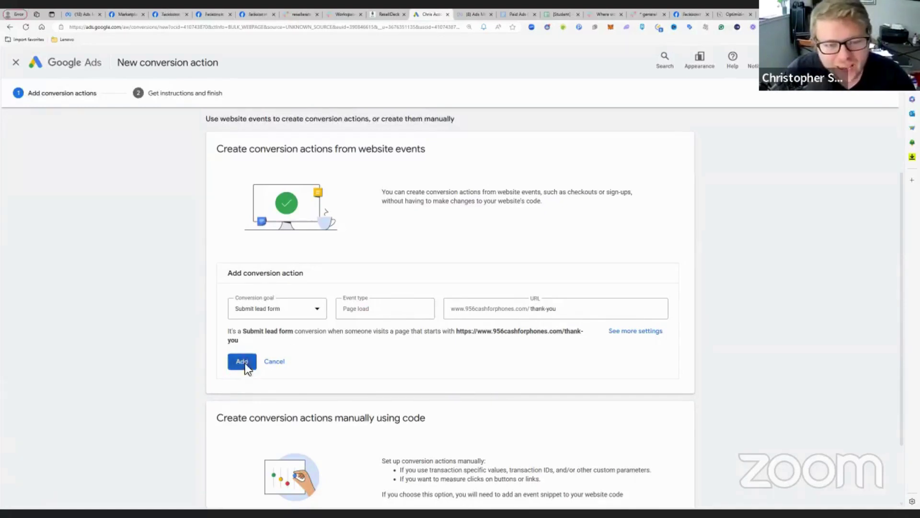
Save the added conversion action and open the Google tag's manual installation code.
scroll(493, 372, "down", 1)
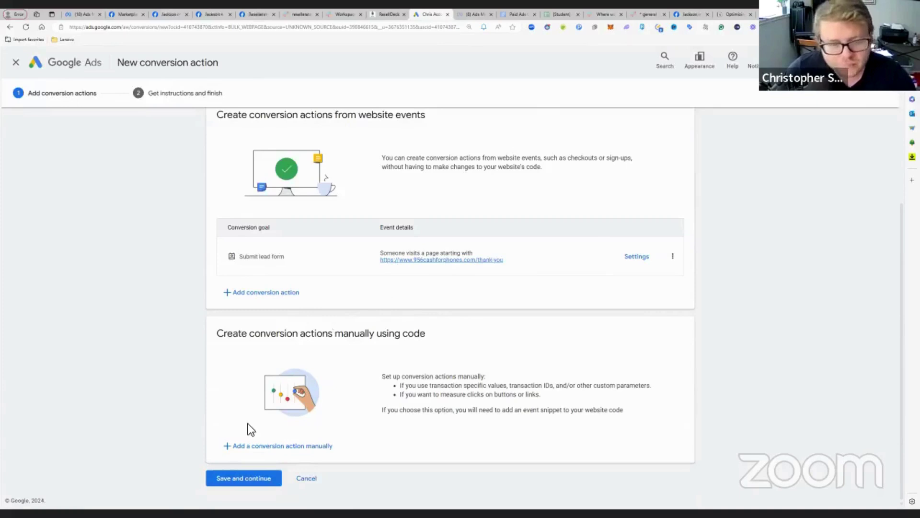
left_click(242, 479)
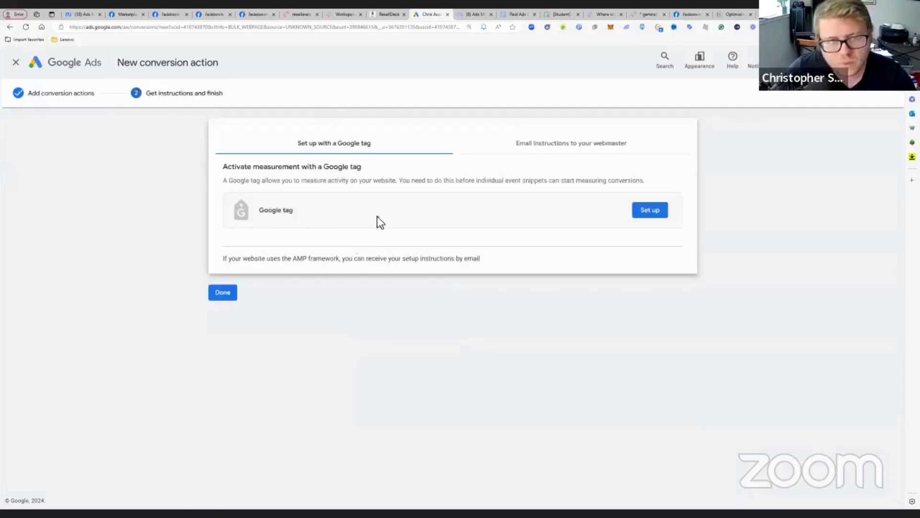
left_click(653, 214)
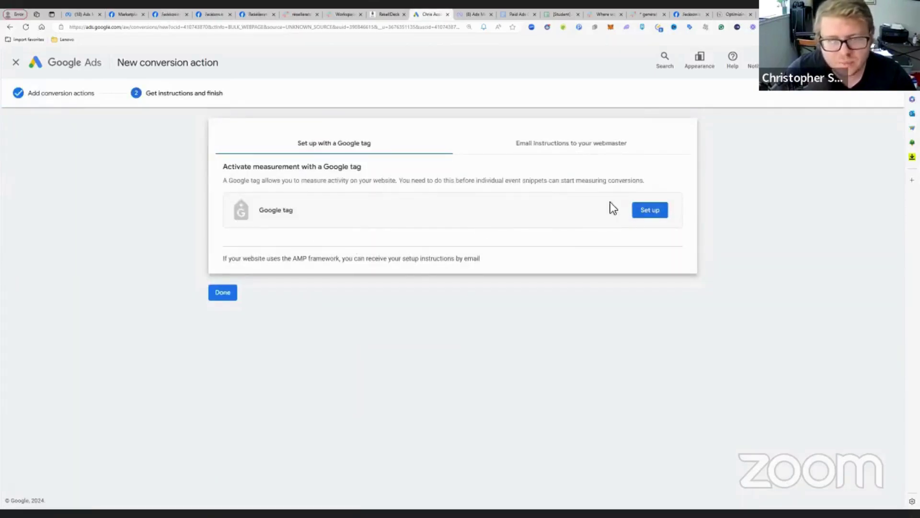
left_click(645, 210)
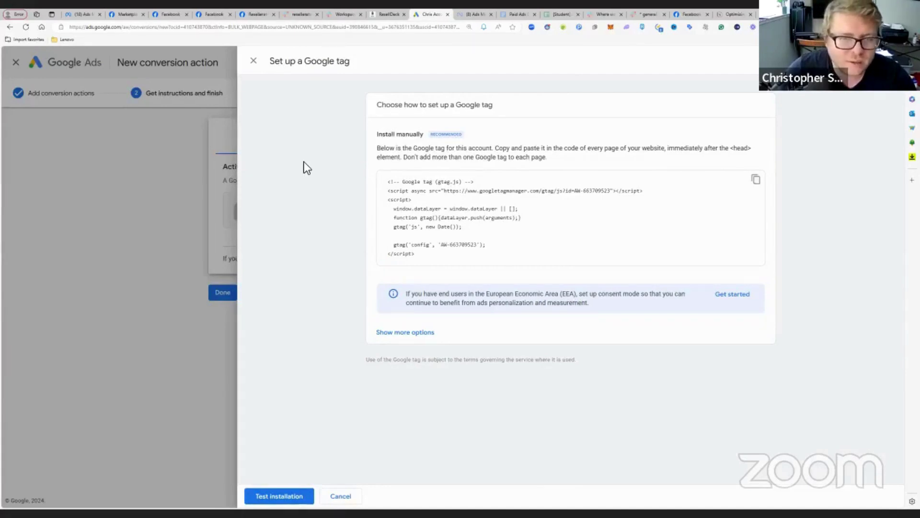
In ResellDeck, try to add the Google tag to the Home page's header tracking code, and leave the editor without saving.
key("ctrl+shift+Tab")
left_click(416, 293)
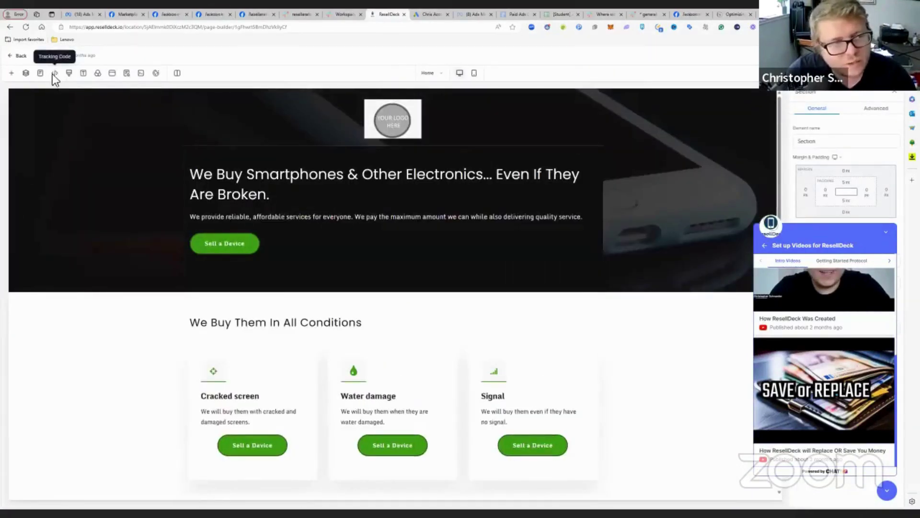
left_click(54, 74)
right_click(361, 240)
left_click(384, 315)
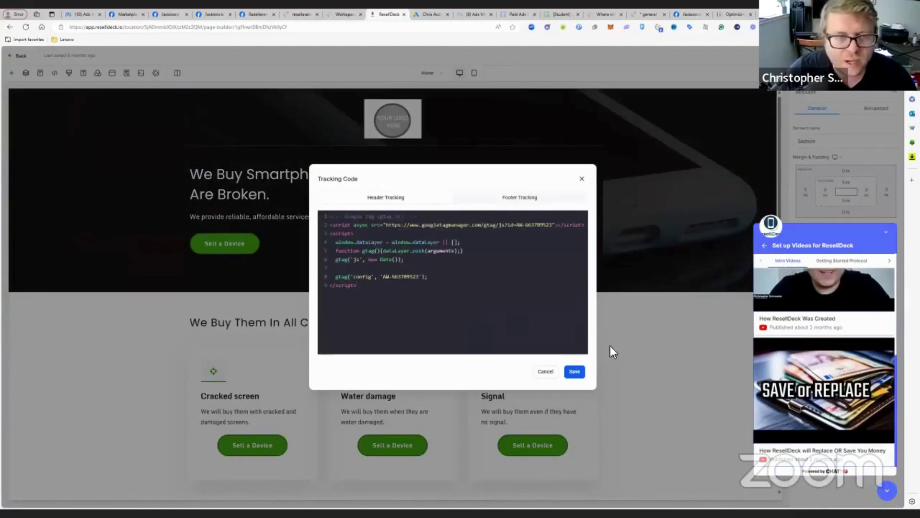
left_click(582, 178)
left_click(19, 57)
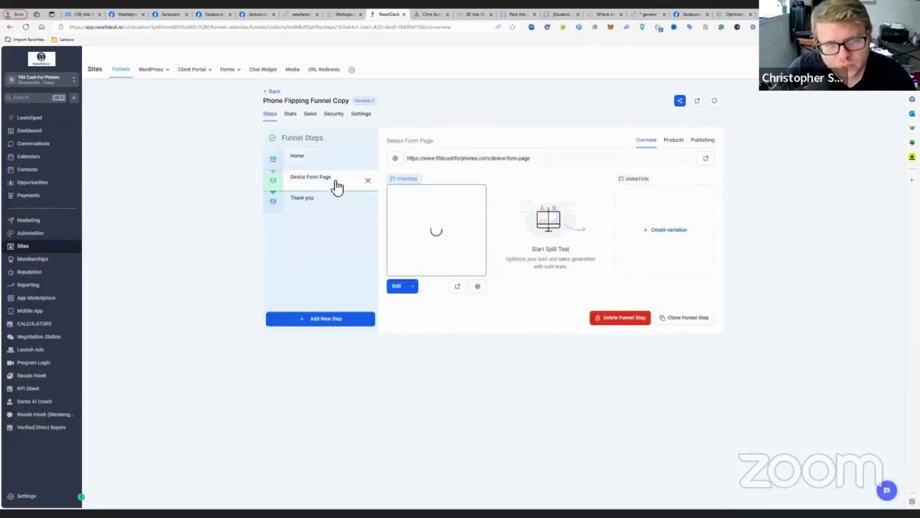
View the funnel's Thank you step and look through the ResellDeck set-up video categories.
left_click(337, 203)
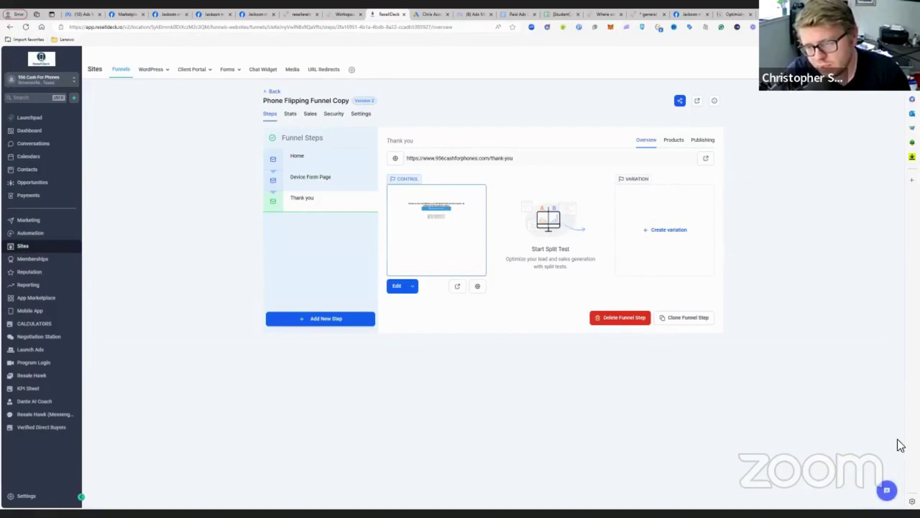
left_click(887, 490)
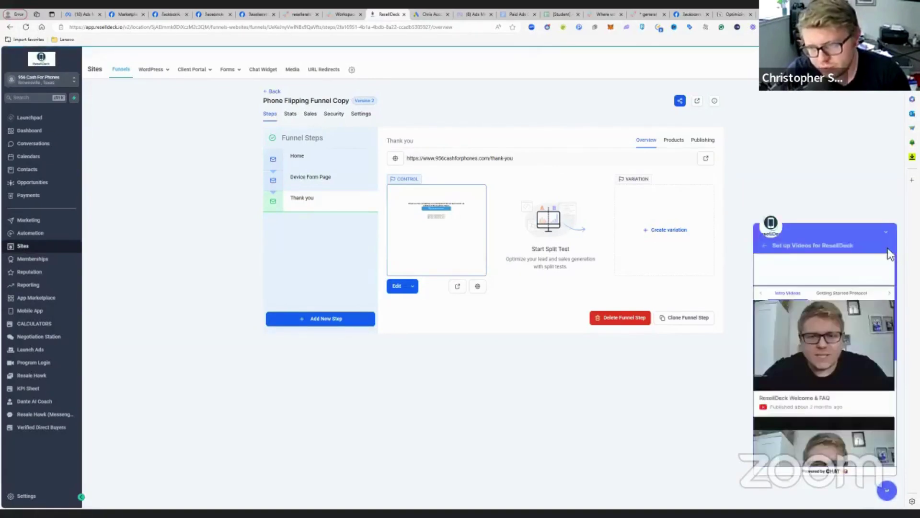
left_click(891, 293)
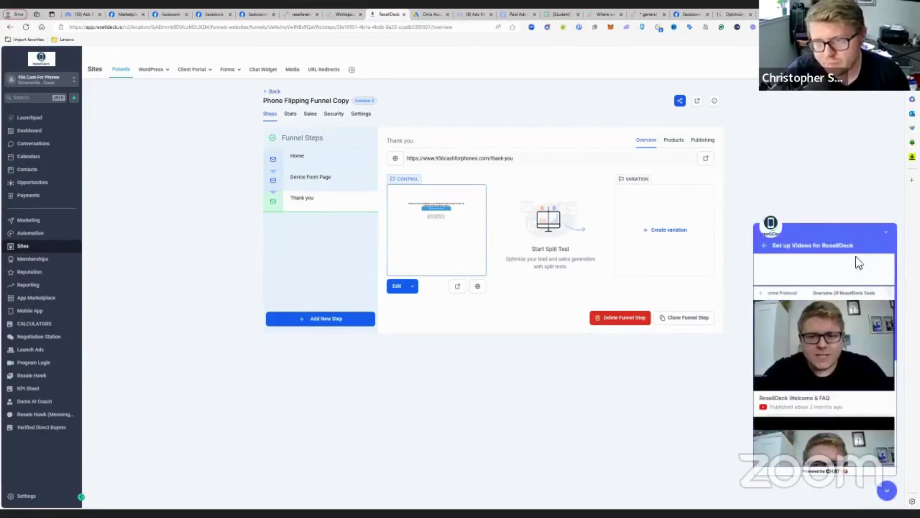
left_click(887, 236)
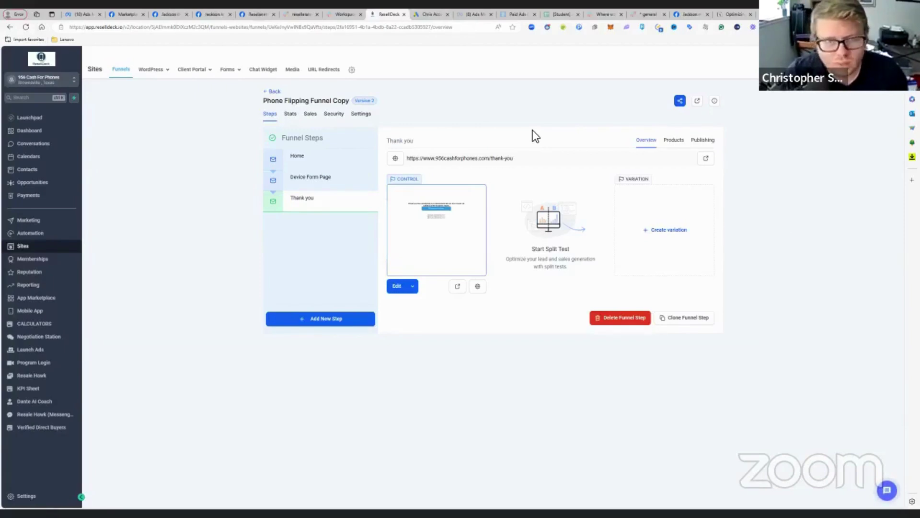
Switch back to Google Ads, leave the conversion action setup, and start creating a new campaign.
key("ctrl+Tab")
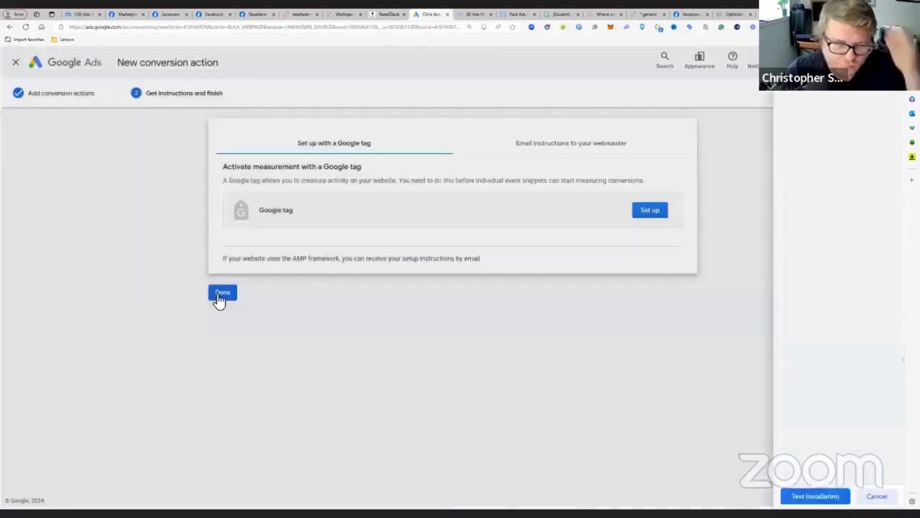
left_click(16, 63)
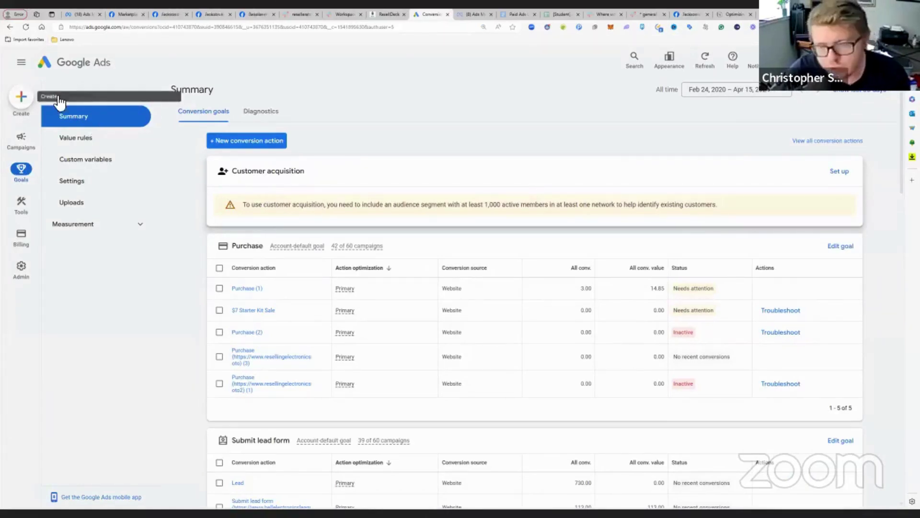
left_click(59, 101)
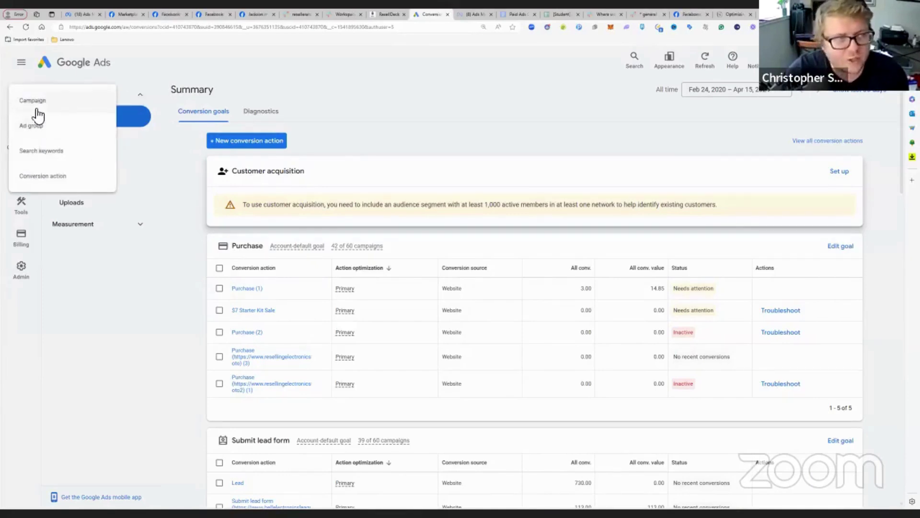
left_click(33, 101)
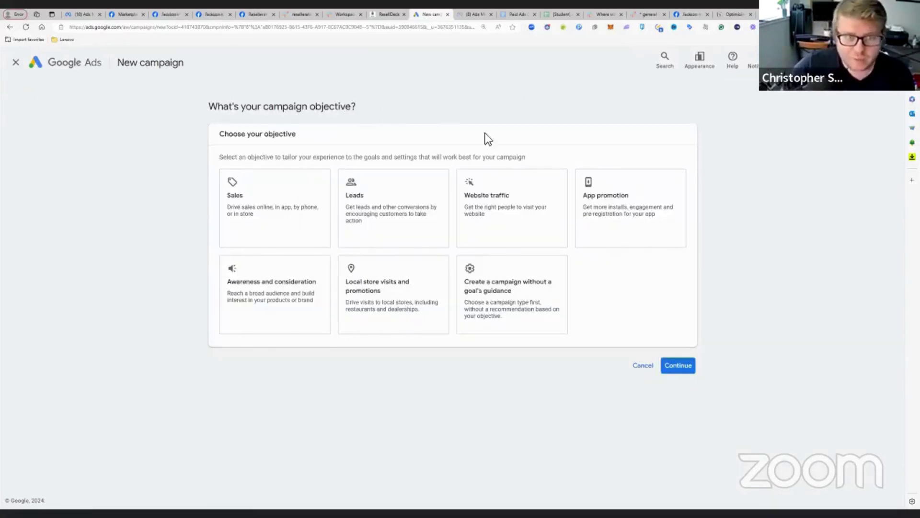
Choose Website traffic as the campaign objective and remove the Contacts and Phone call leads conversion goals.
left_click(507, 213)
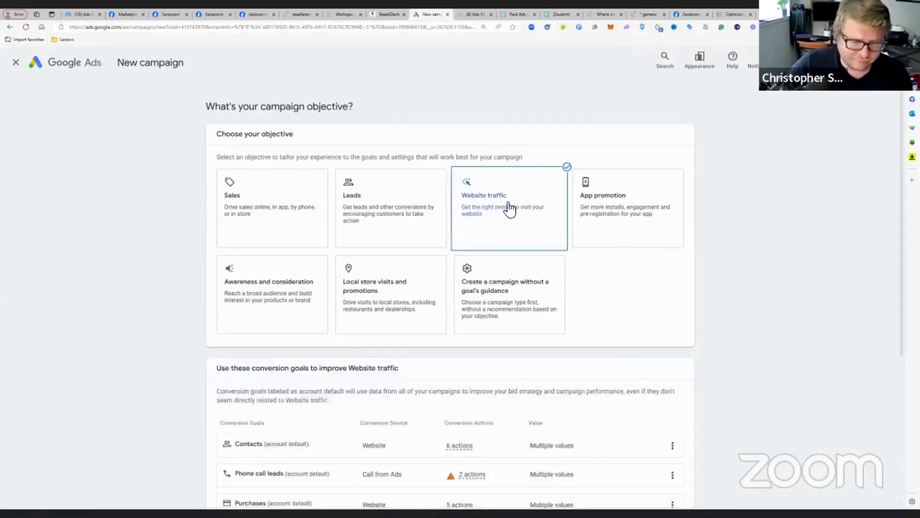
scroll(255, 234, "down", 4)
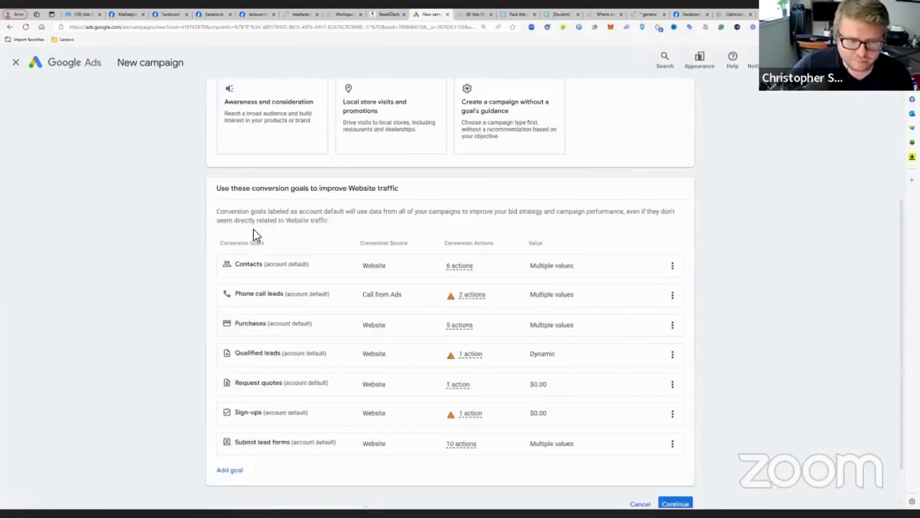
left_click(673, 266)
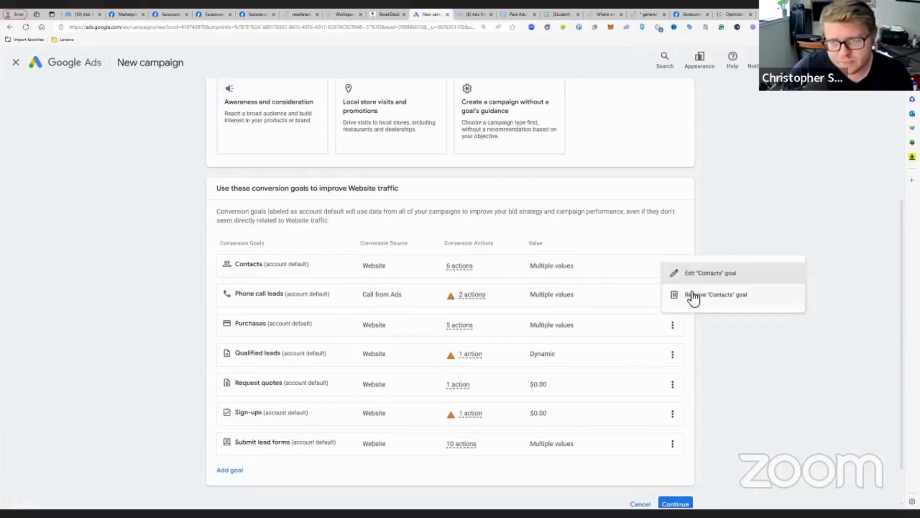
left_click(693, 295)
left_click(548, 306)
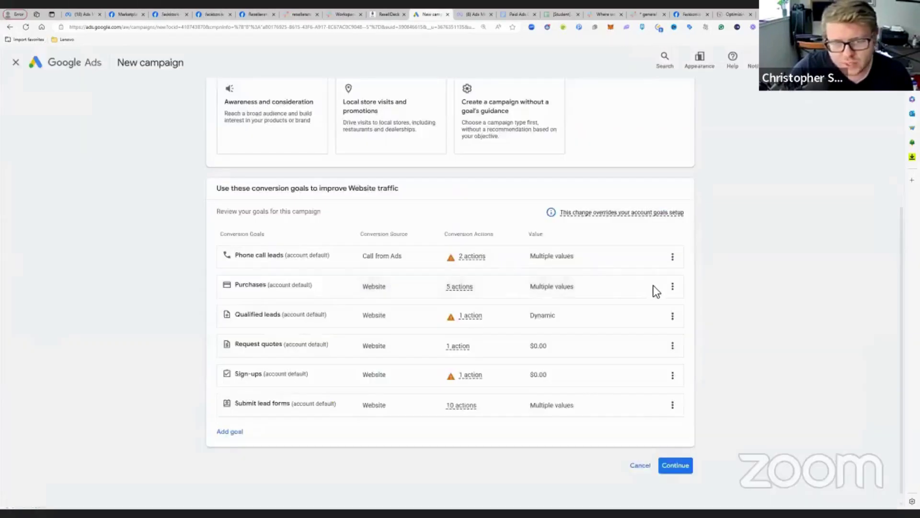
left_click(672, 257)
left_click(672, 263)
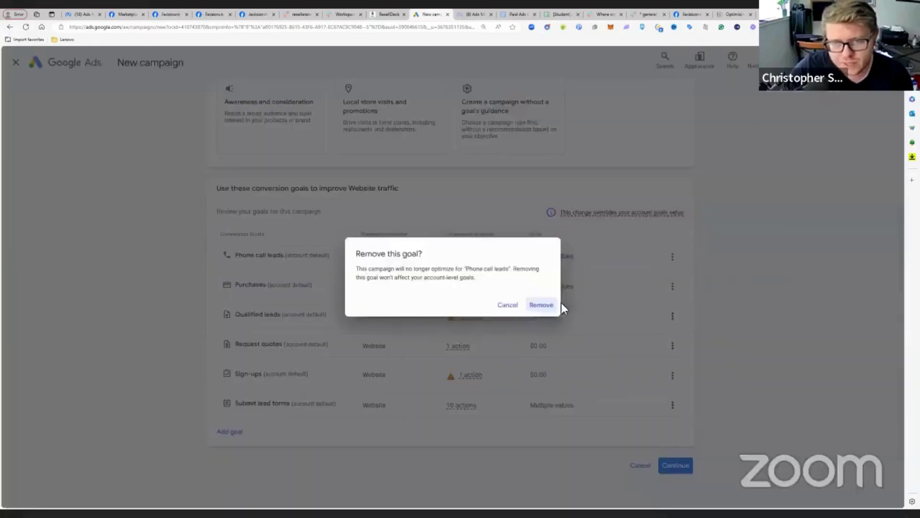
left_click(550, 304)
Remove the Purchases and Qualified leads conversion goals from the campaign.
left_click(673, 277)
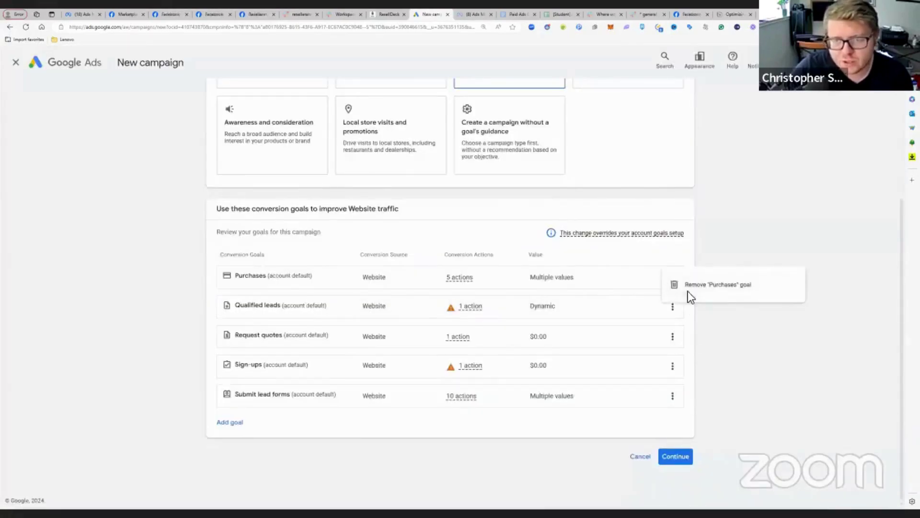
left_click(689, 289)
left_click(543, 306)
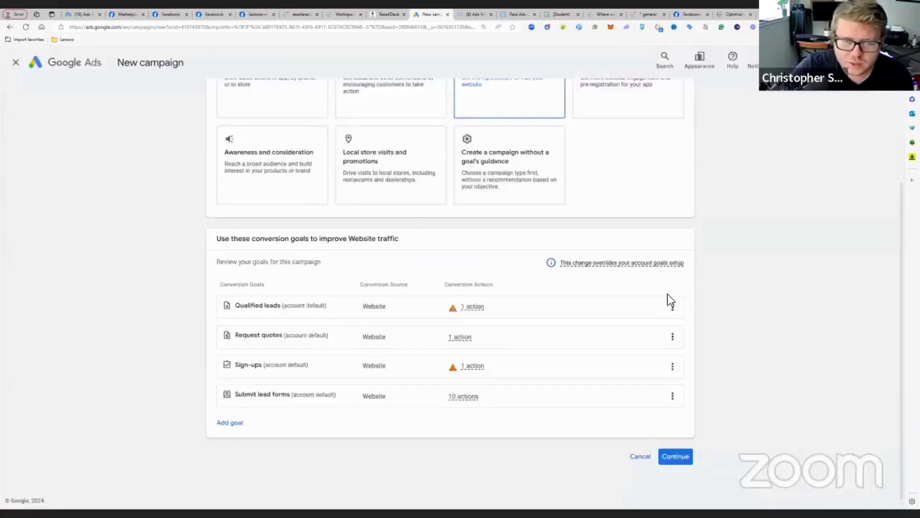
left_click(673, 306)
left_click(680, 313)
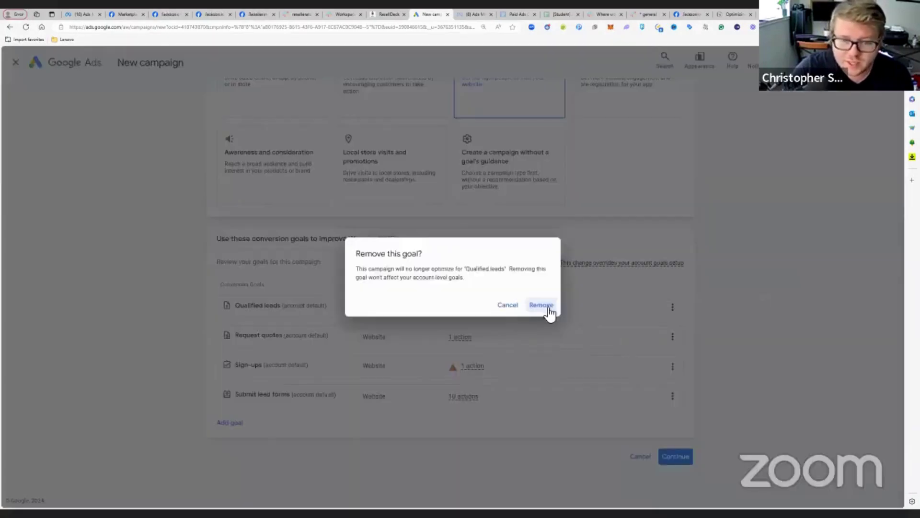
left_click(546, 307)
Remove the Request quotes and Sign-ups goals, leaving only Submit lead forms.
left_click(673, 338)
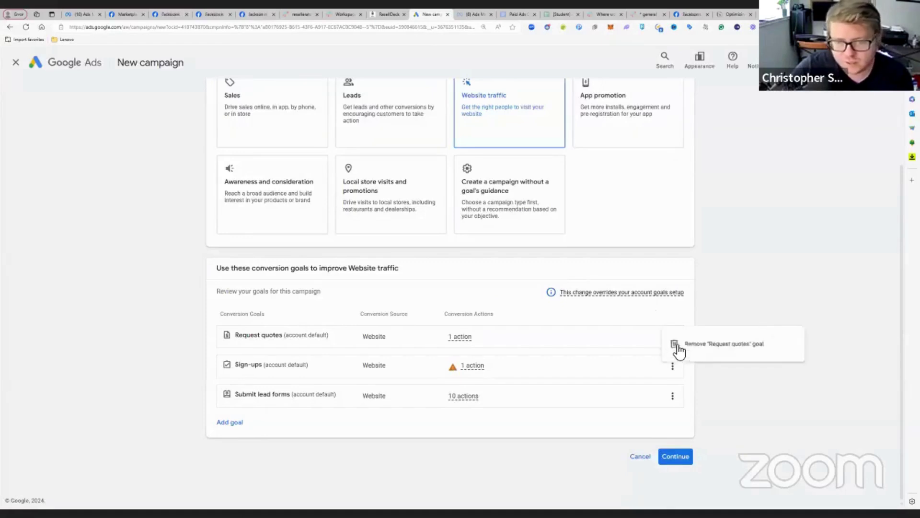
left_click(684, 346)
left_click(544, 308)
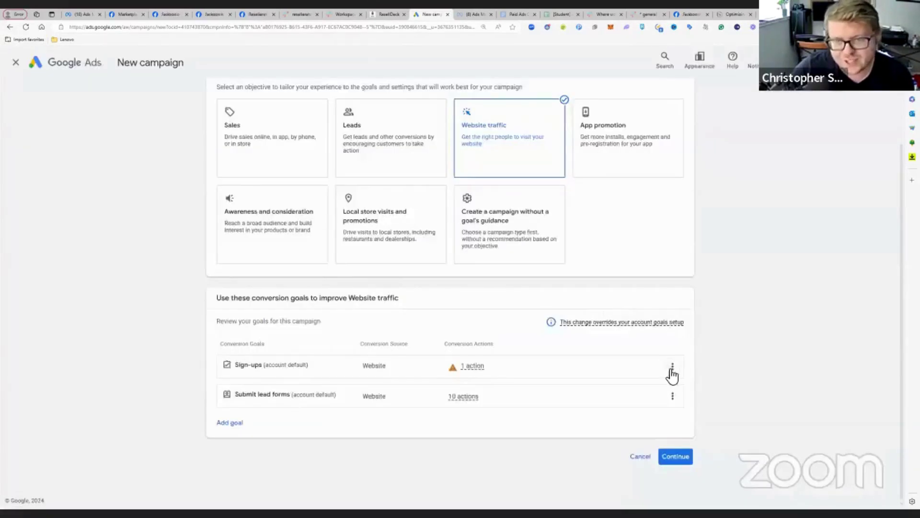
left_click(673, 365)
left_click(684, 372)
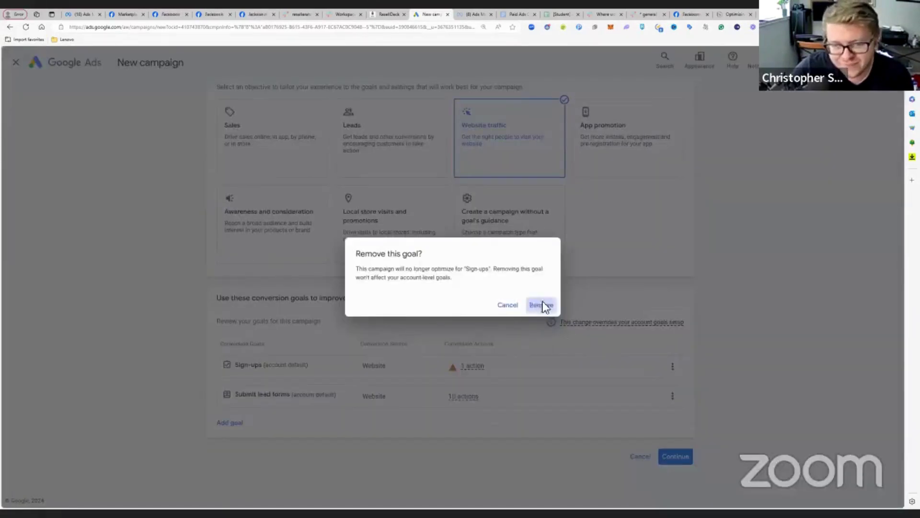
left_click(544, 305)
Continue with the remaining conversion goal and select Search as the campaign type.
left_click(676, 456)
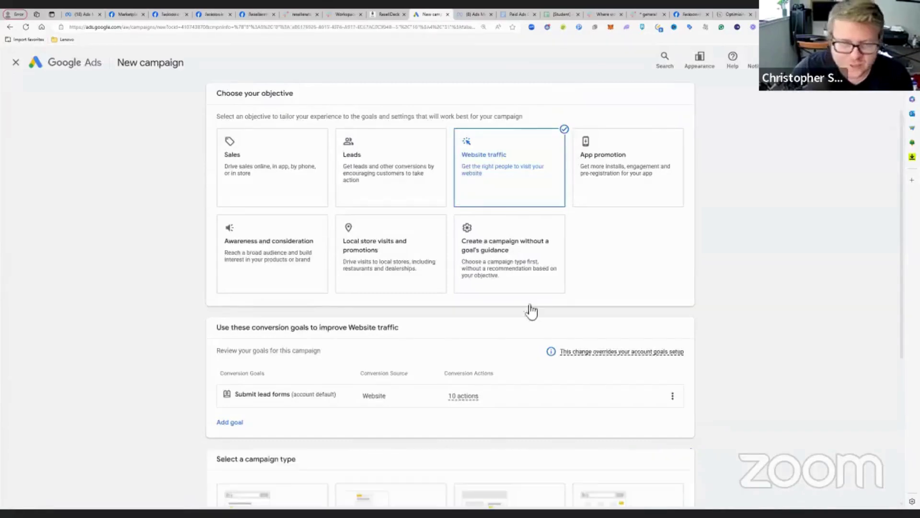
scroll(536, 411, "down", 2)
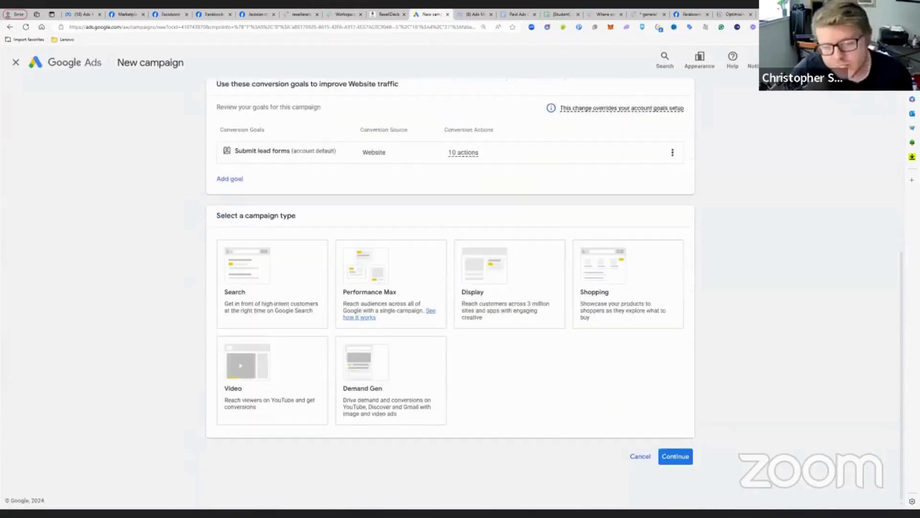
left_click(267, 280)
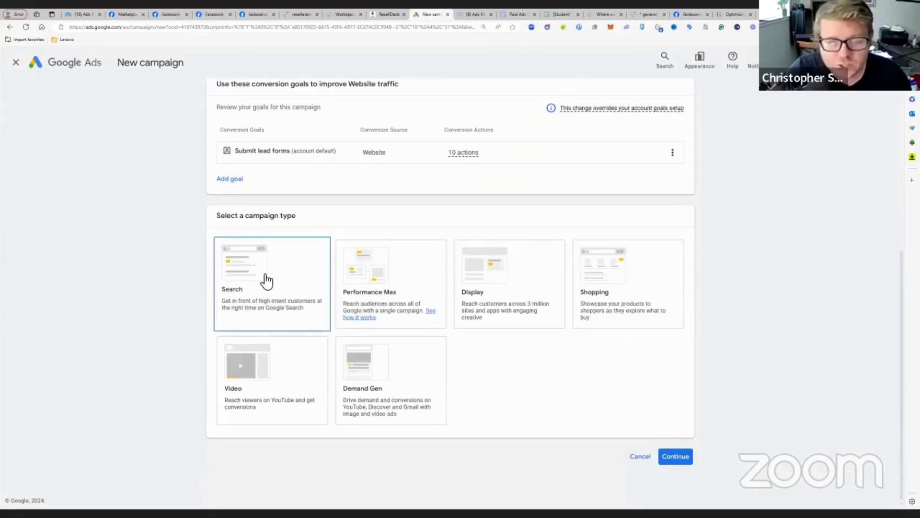
left_click(287, 286)
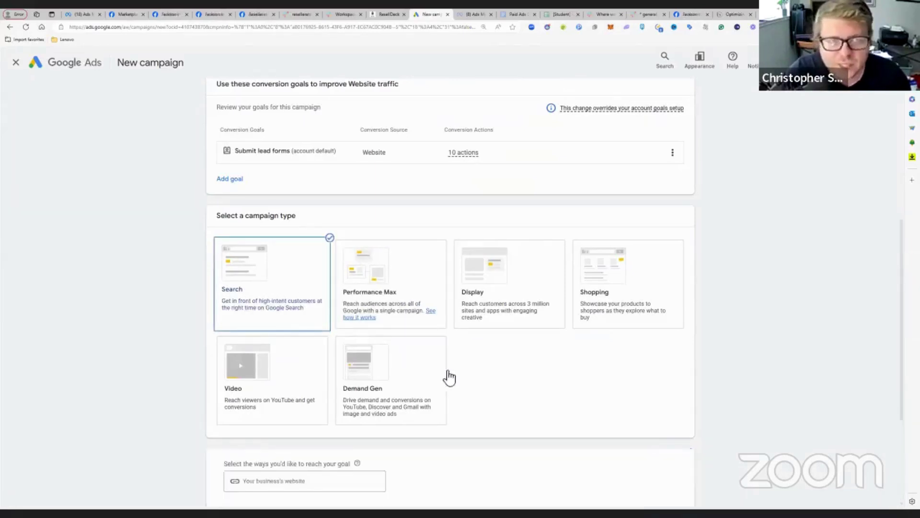
scroll(495, 380, "down", 4)
left_click(315, 313)
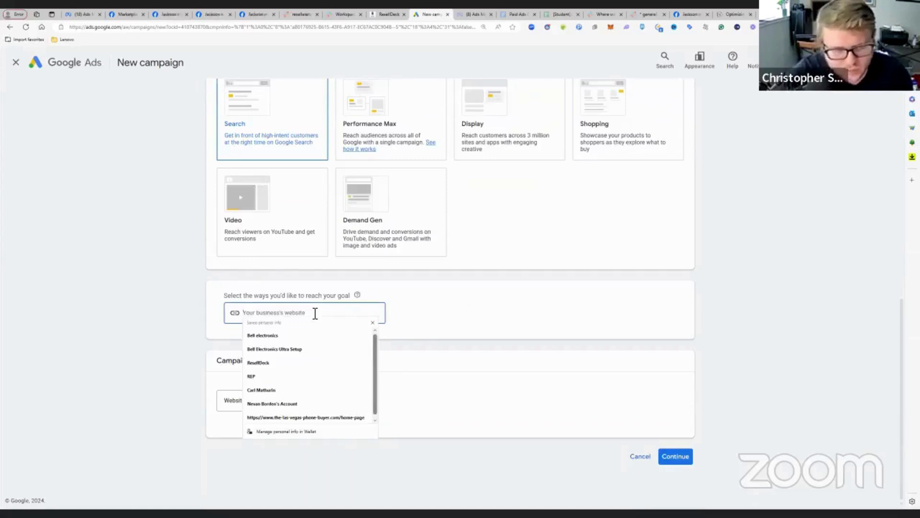
type("https:")
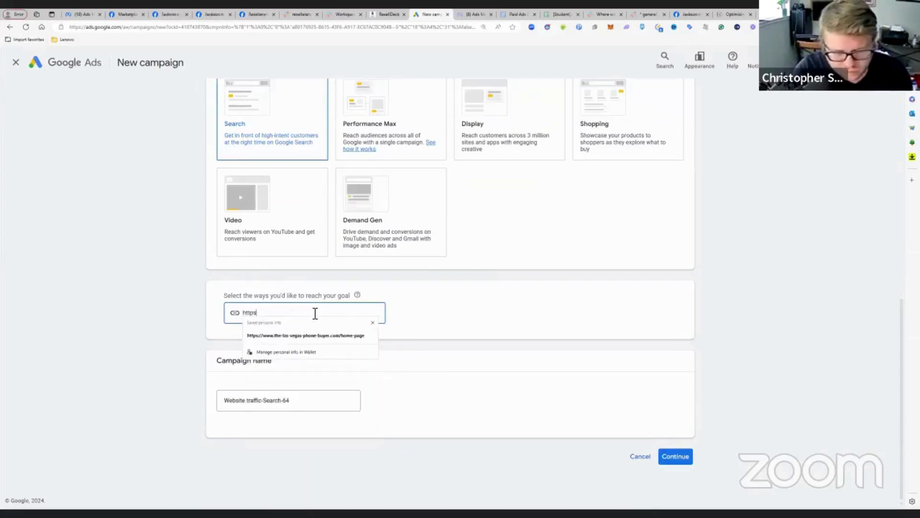
key("Down")
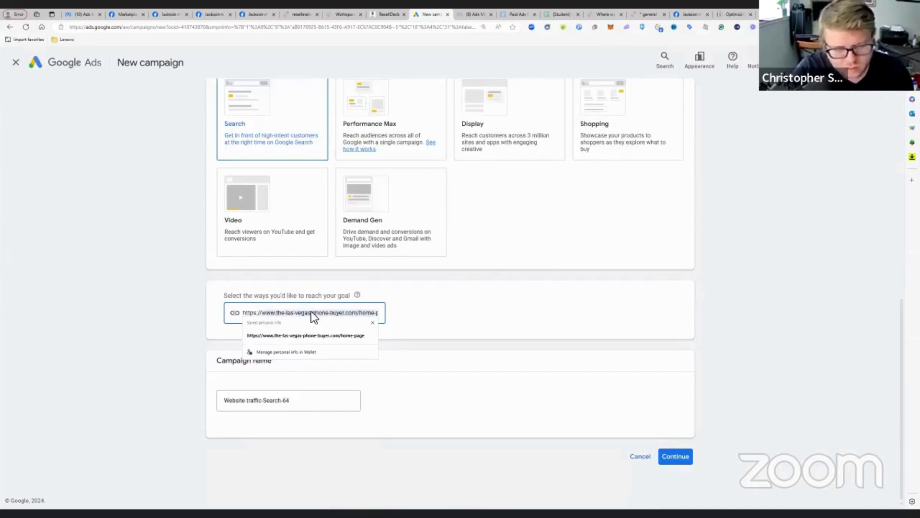
type("//www.bellelectronicsleaguecity.com")
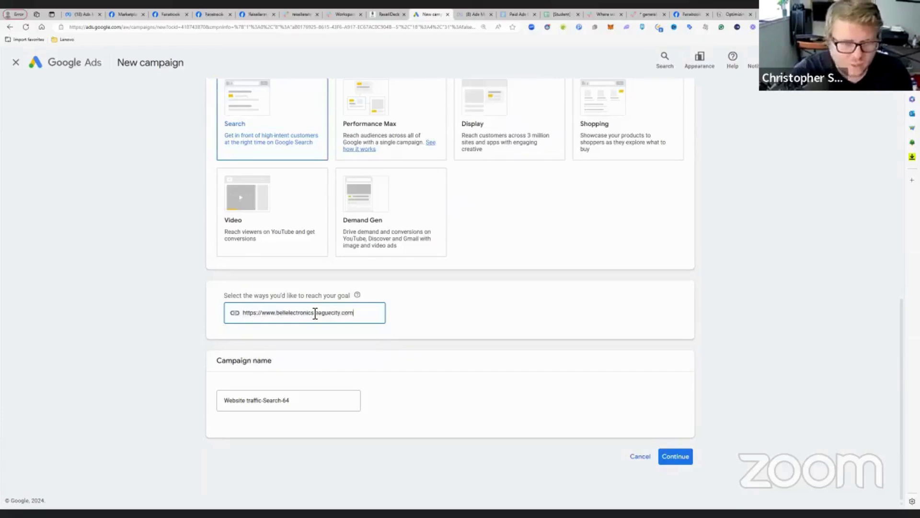
Name the campaign Phone Leads and start it as a new campaign instead of finishing a saved draft.
left_click_drag(321, 405, 222, 393)
key("BackSpace")
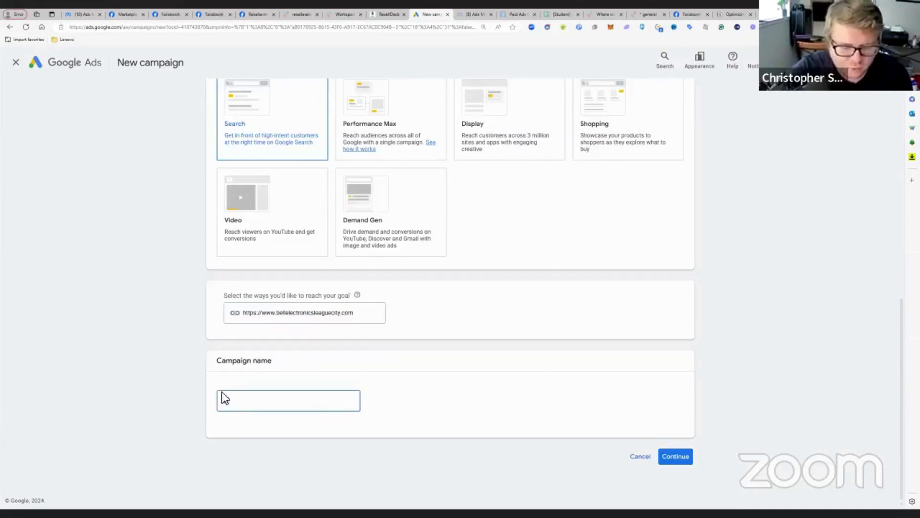
type("Phone Leads")
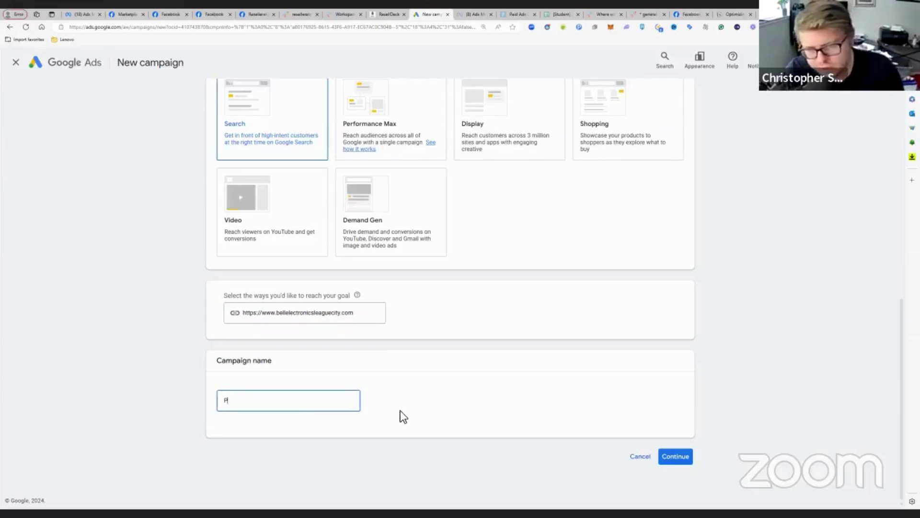
left_click(682, 459)
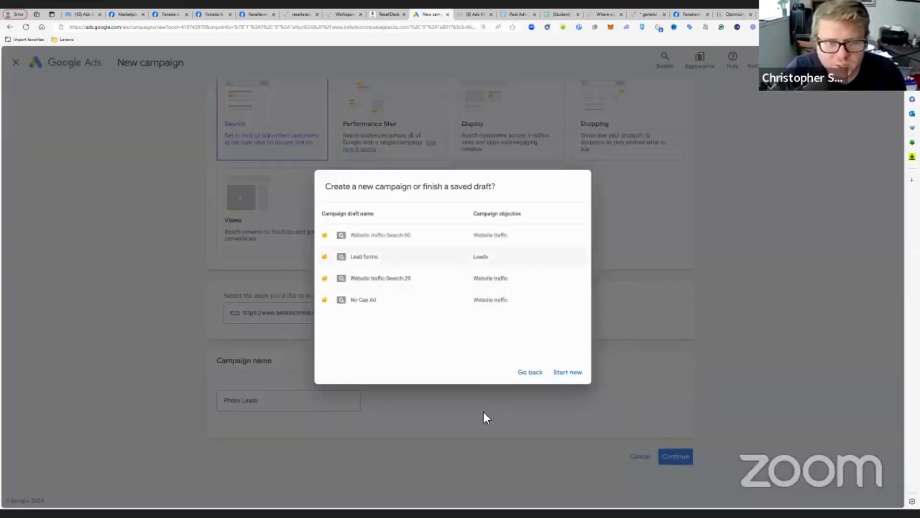
left_click(568, 373)
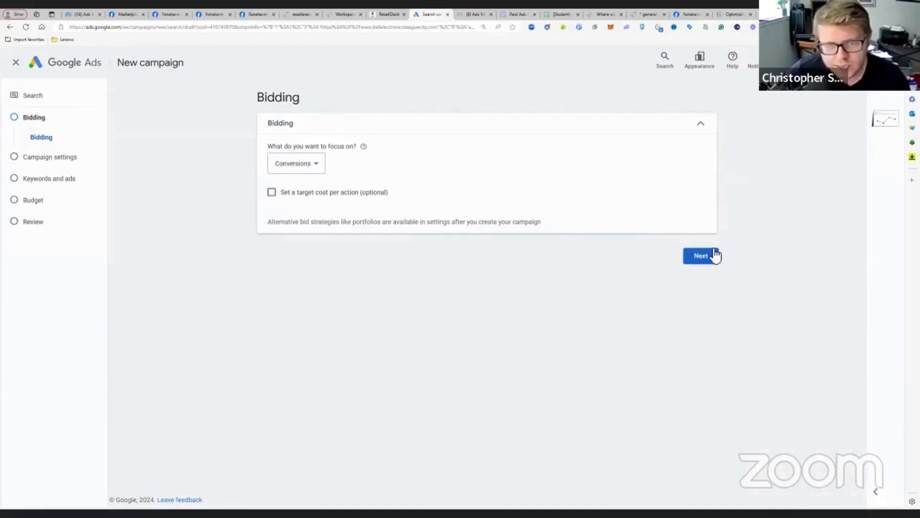
Accept Conversions as the bidding focus and target League City, Texas, United States as the campaign location.
left_click(701, 256)
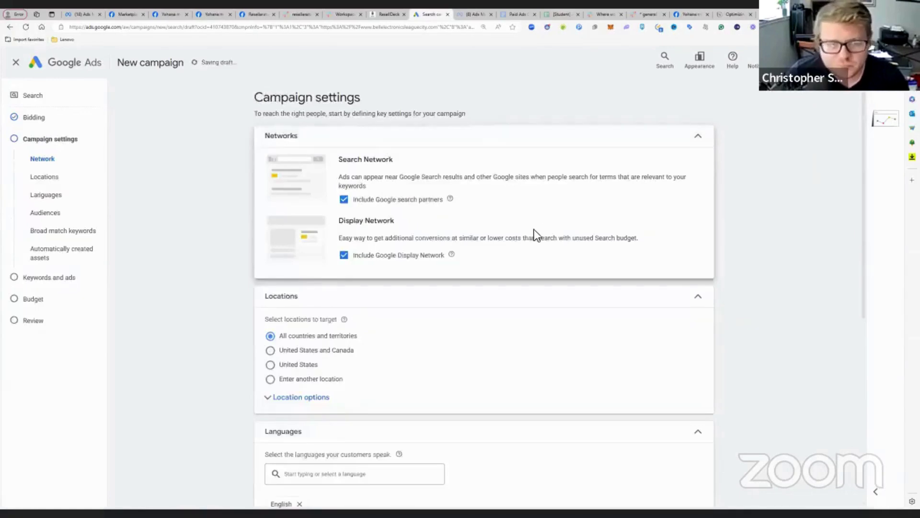
scroll(352, 233, "down", 2)
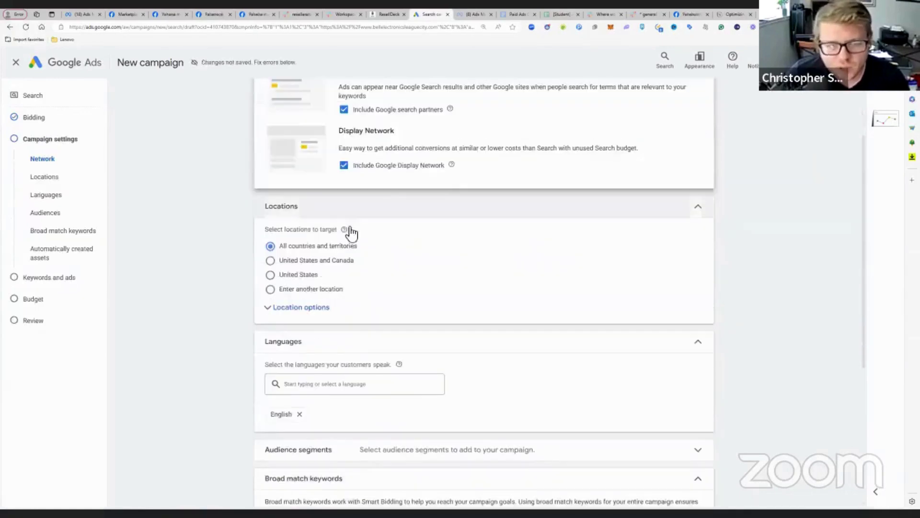
left_click(309, 289)
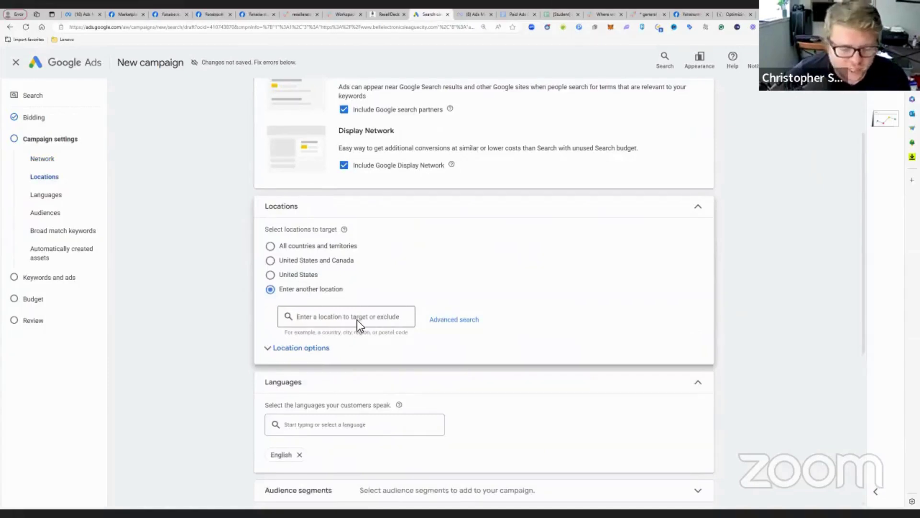
type("Leag")
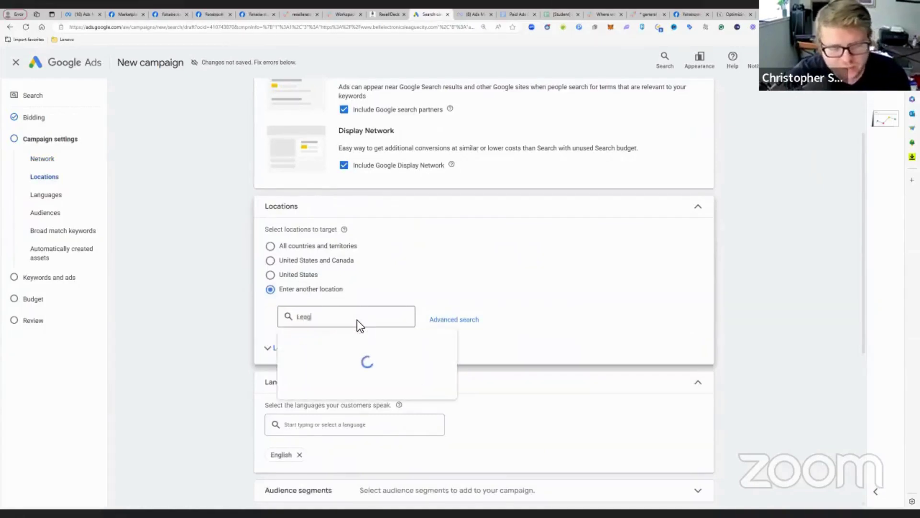
type("ue City")
left_click(526, 349)
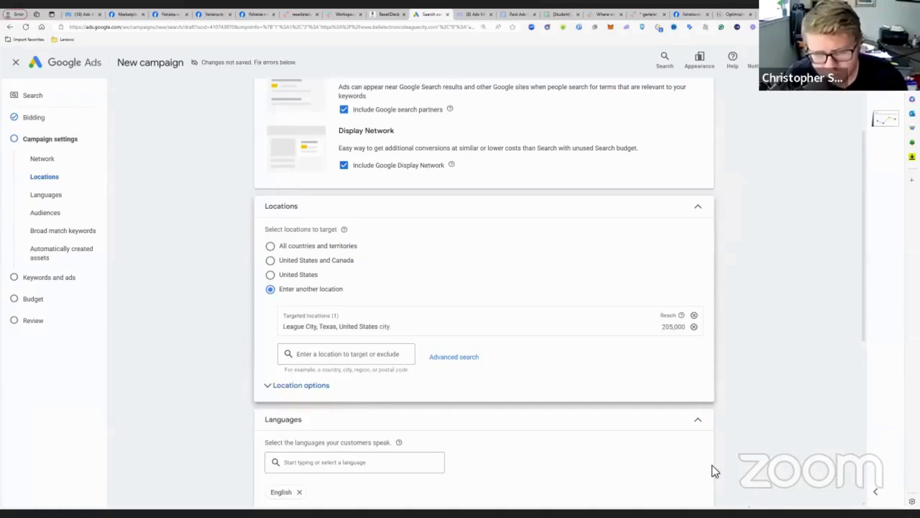
Open the advanced location search, show all areas on a zoomed-out map, and target postal code 77058.
left_click(464, 357)
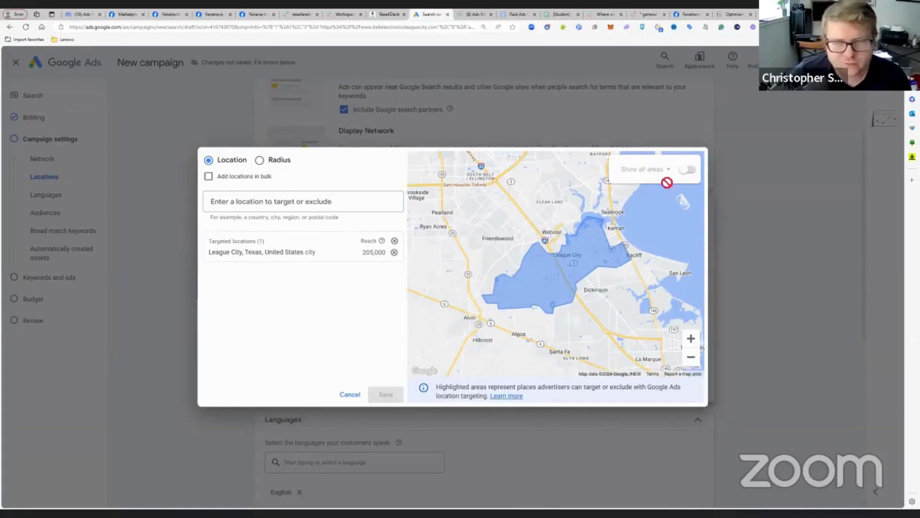
left_click(688, 171)
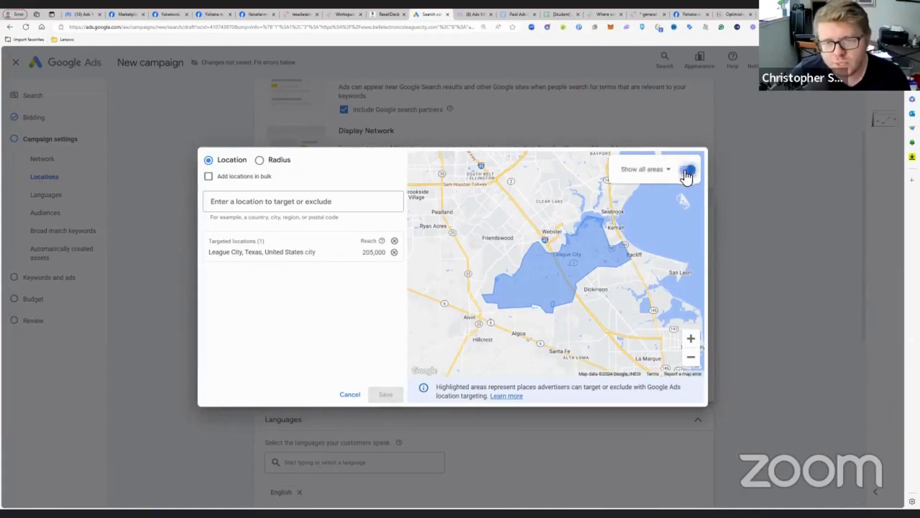
left_click(692, 362)
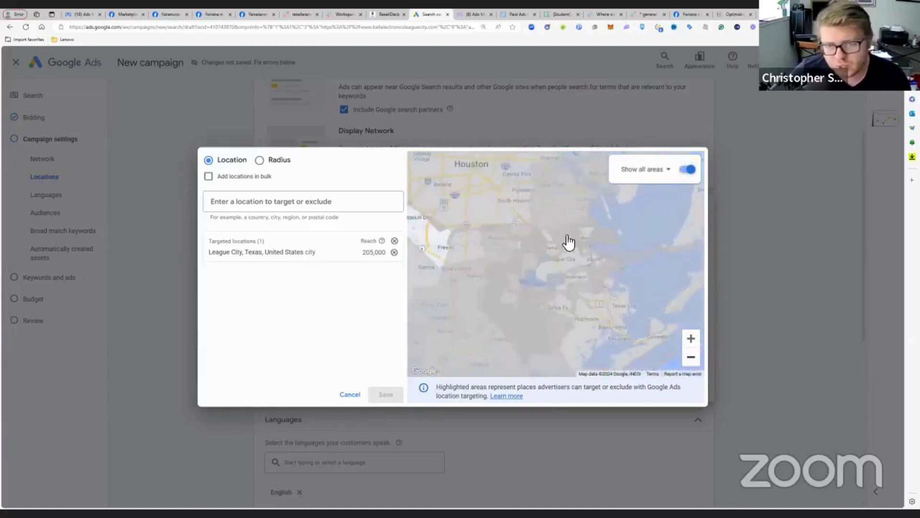
left_click(567, 237)
left_click(538, 220)
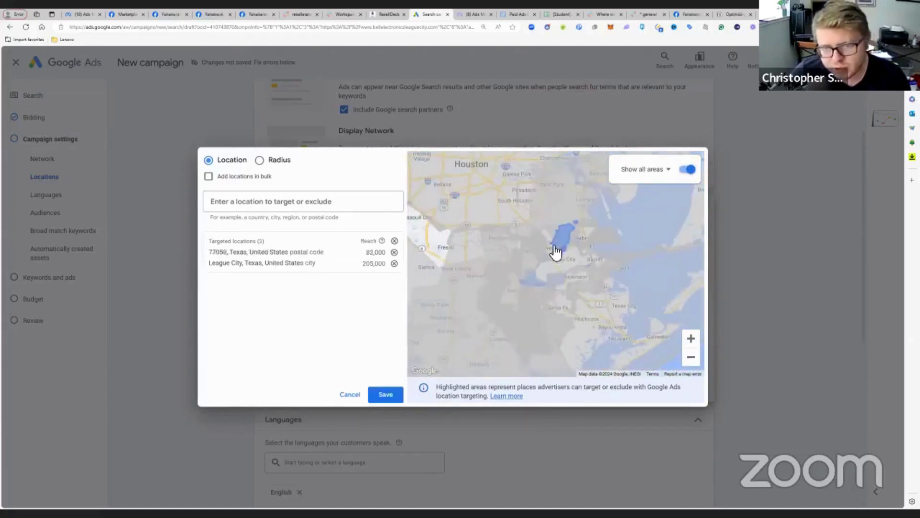
Target the surrounding Texas postal codes 77598, 77546, 77573, 77511 and 77539 on the map.
left_click(549, 251)
left_click(531, 229)
left_click(529, 256)
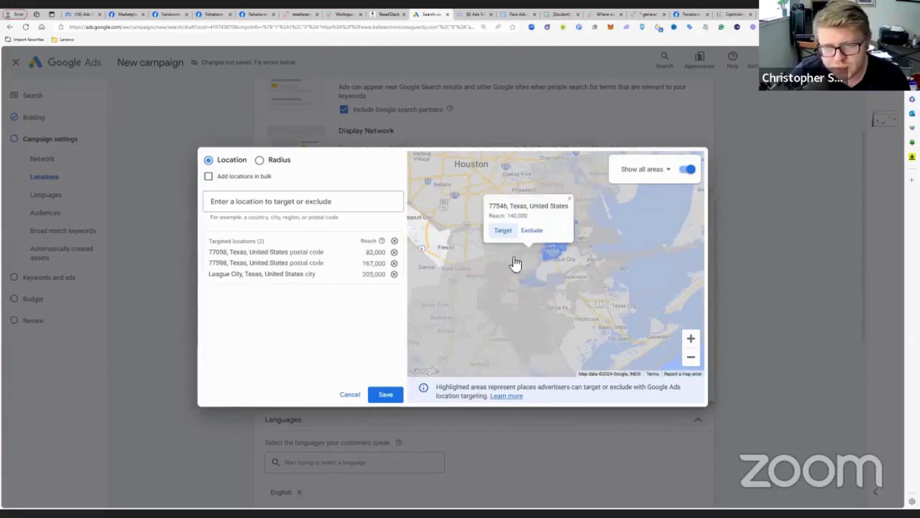
left_click(509, 235)
left_click(545, 275)
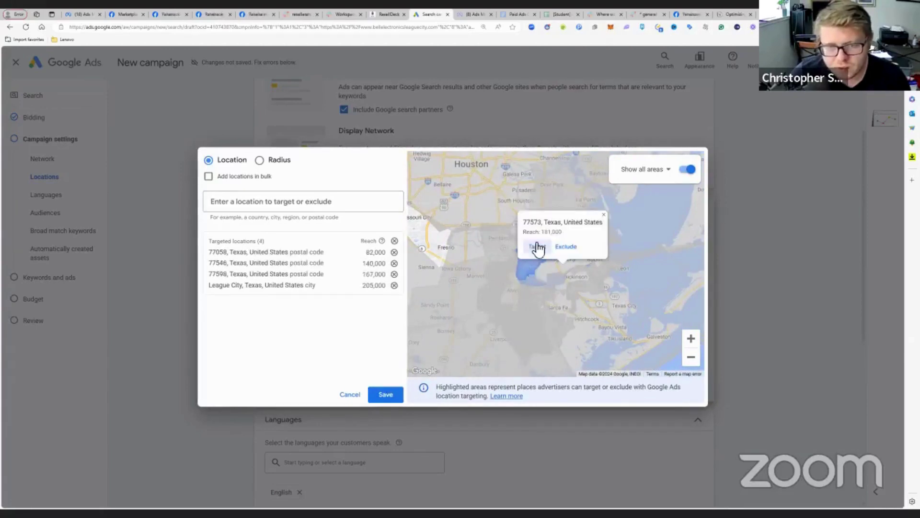
left_click(537, 247)
left_click(507, 271)
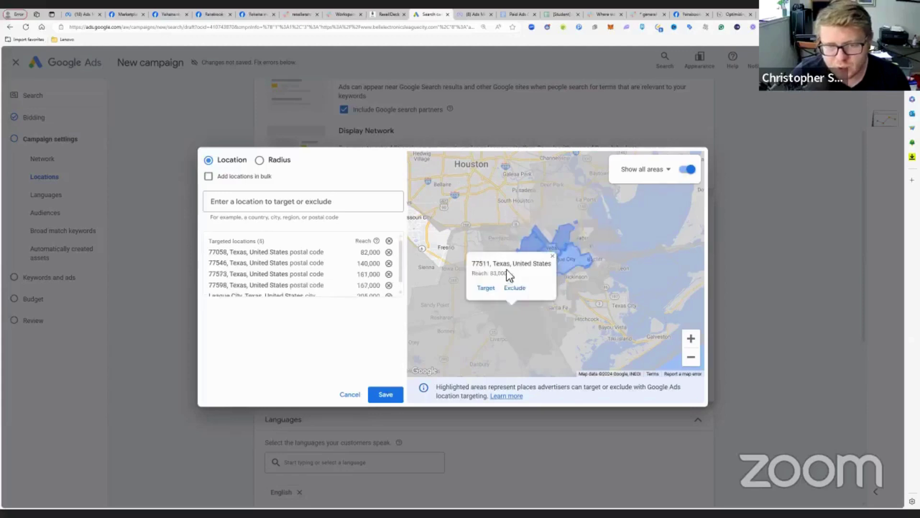
left_click(486, 290)
left_click(547, 279)
left_click(556, 263)
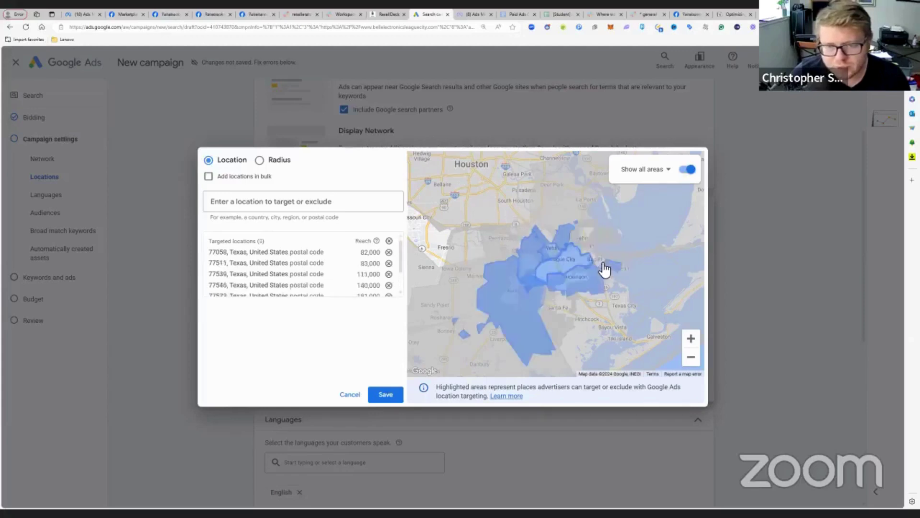
Clear all targeted locations, target a 20 mi radius around League City, TX instead, and save the location selection.
left_click(389, 240)
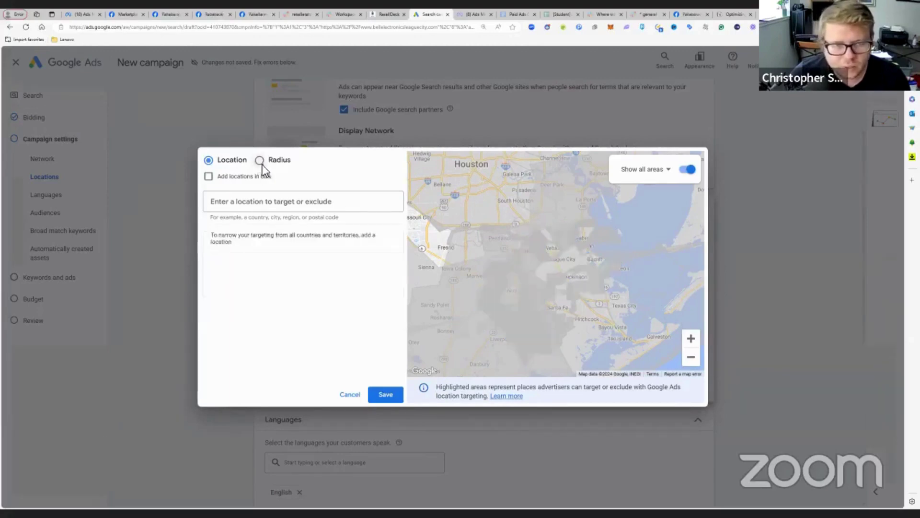
left_click(260, 161)
left_click(292, 202)
type("league")
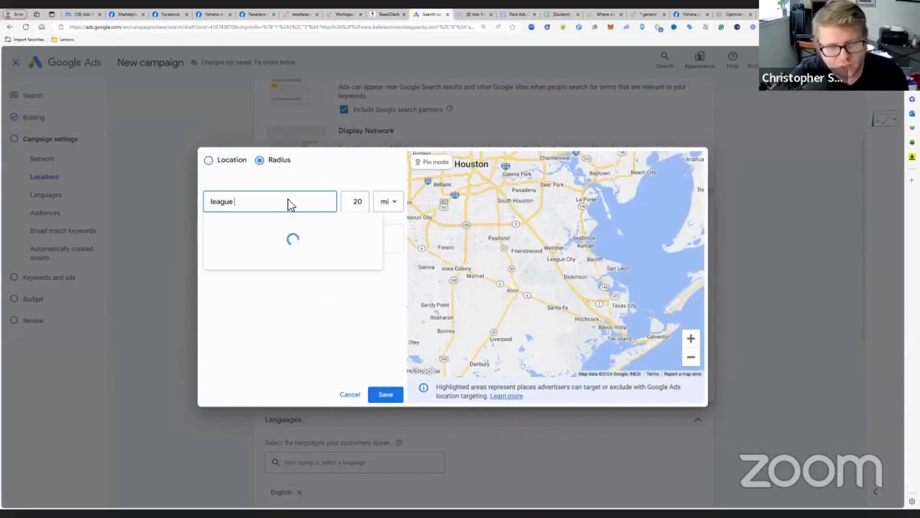
key("Return")
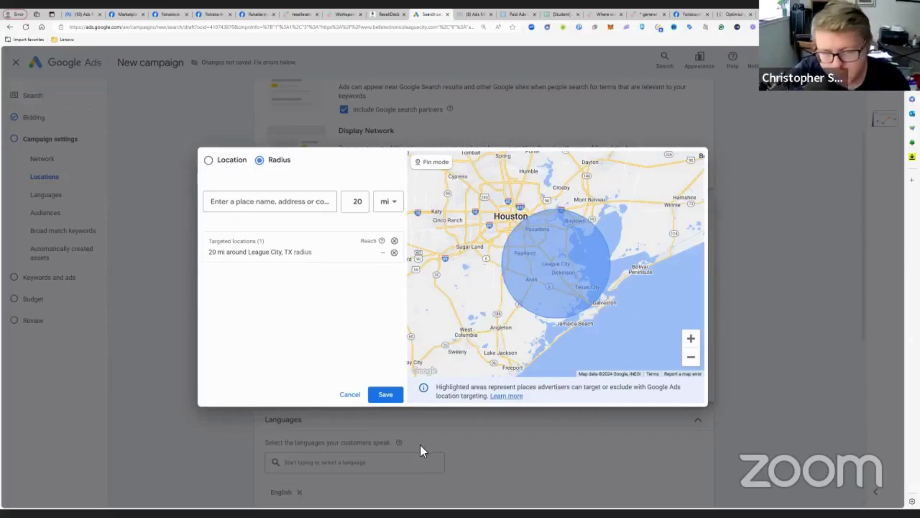
left_click(398, 396)
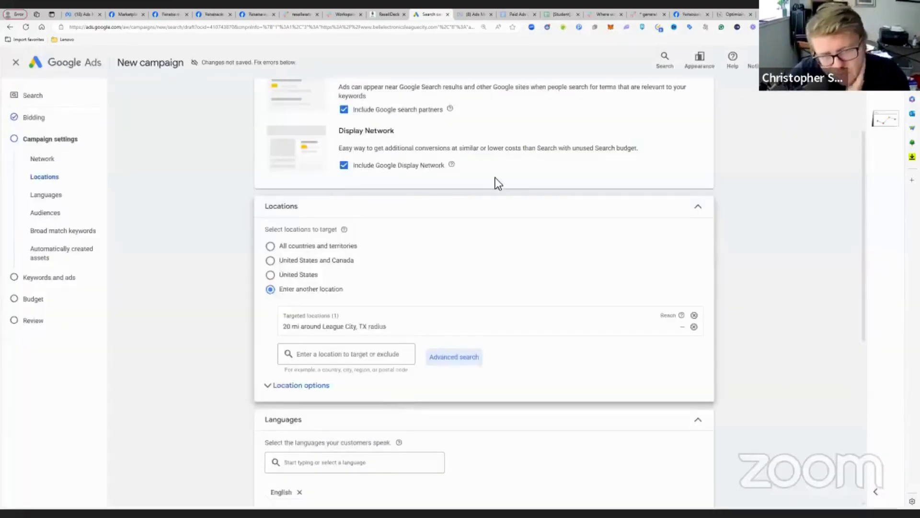
Keep the remaining campaign settings, continue to keywords and ads, and choose to create the ad without Google AI suggestions.
scroll(329, 299, "down", 7)
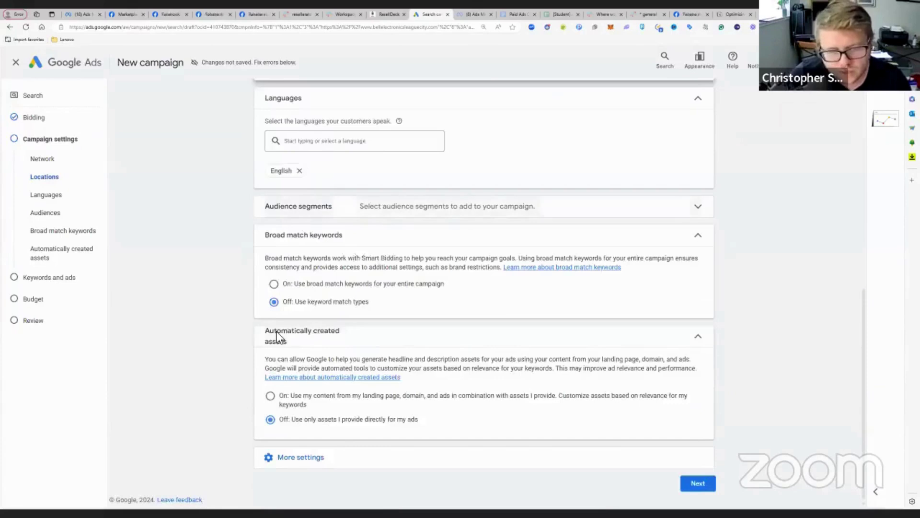
left_click(708, 485)
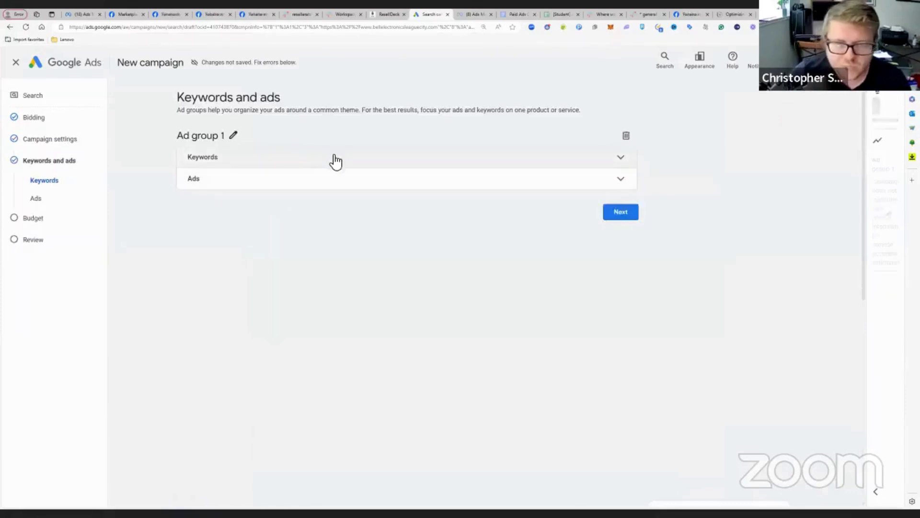
left_click(333, 158)
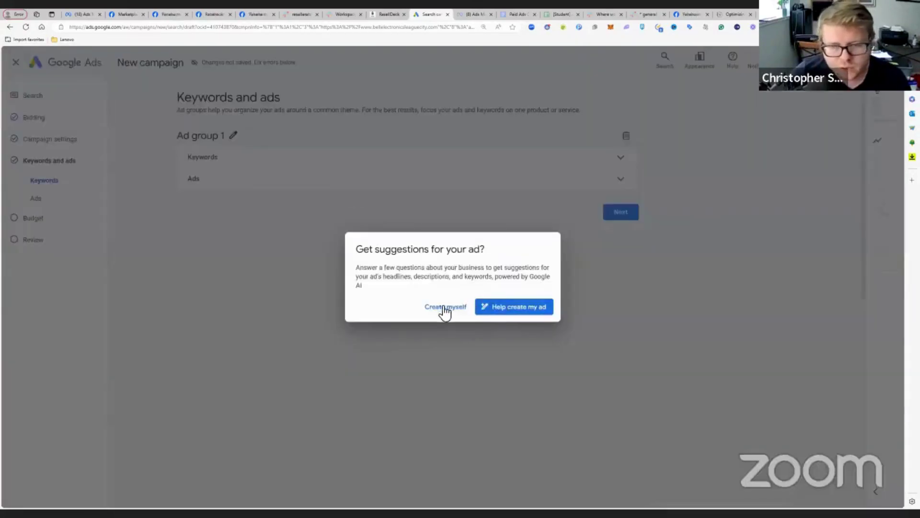
left_click(445, 311)
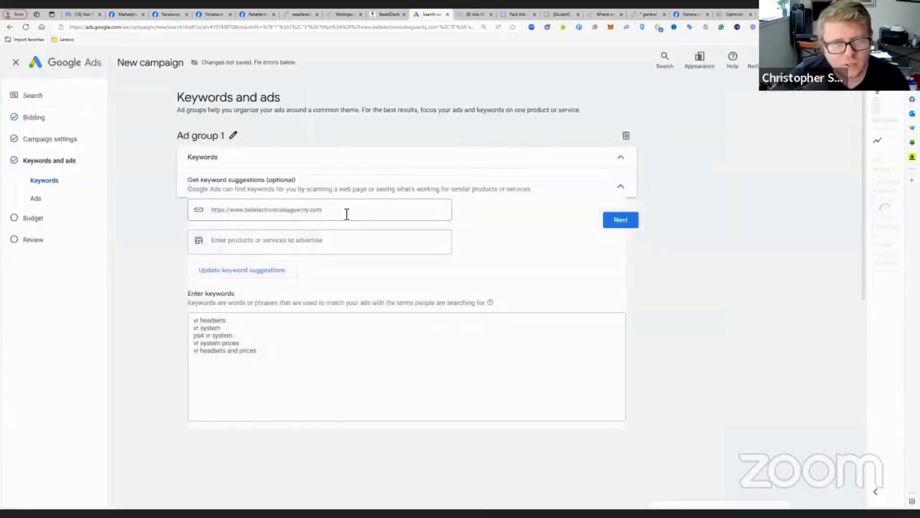
left_click_drag(348, 221, 246, 218)
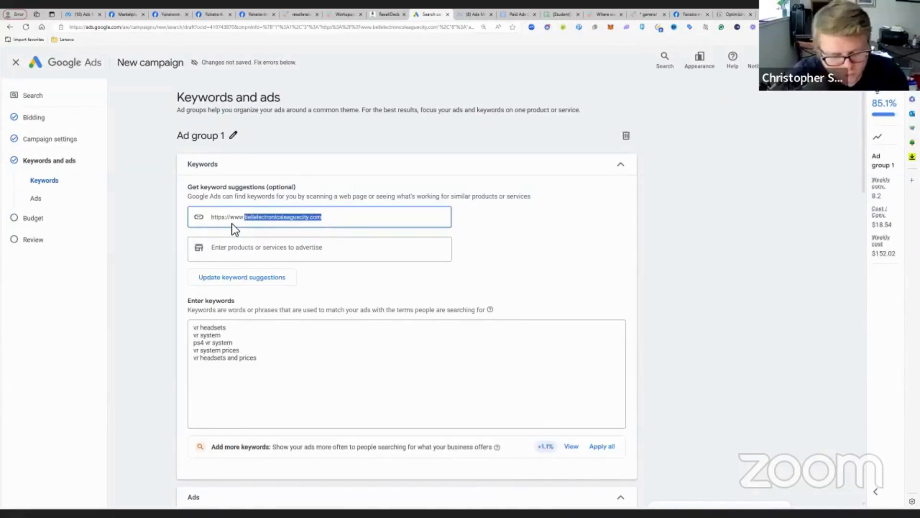
type("e")
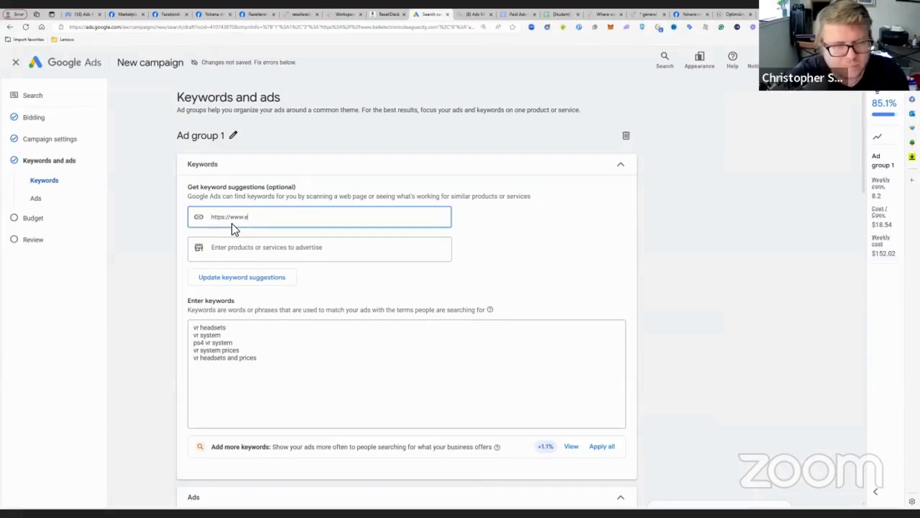
type("coatm.com")
key("Return")
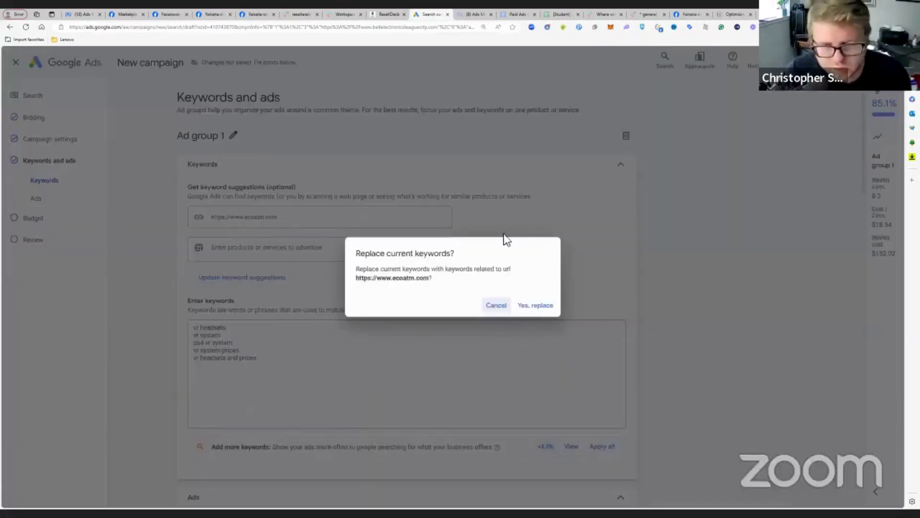
left_click(521, 309)
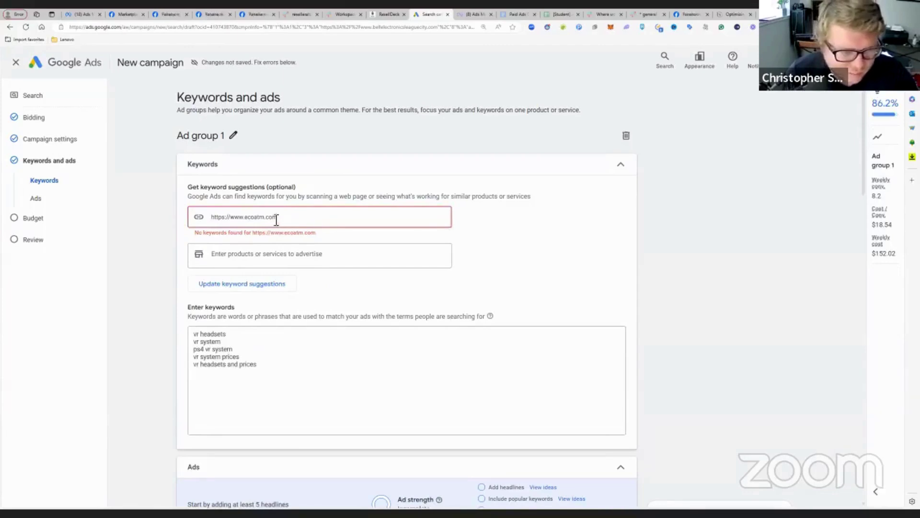
left_click_drag(282, 216, 213, 211)
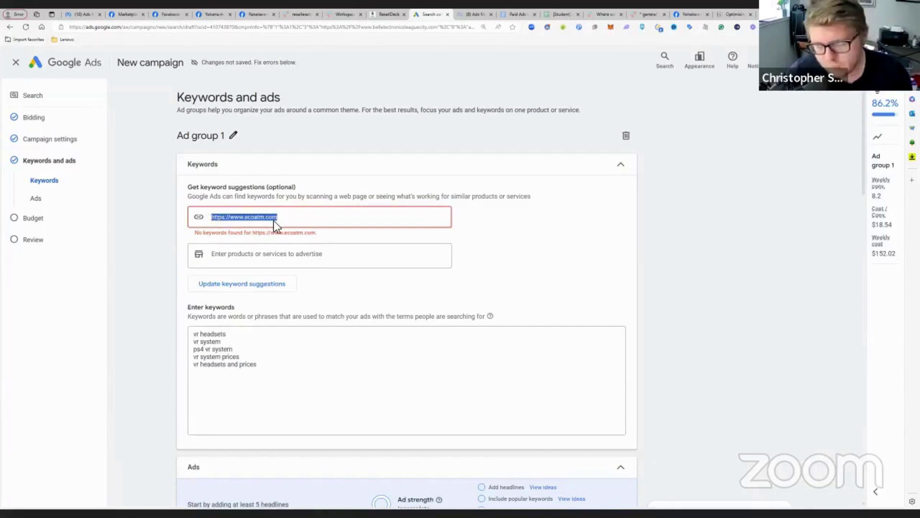
key("BackSpace")
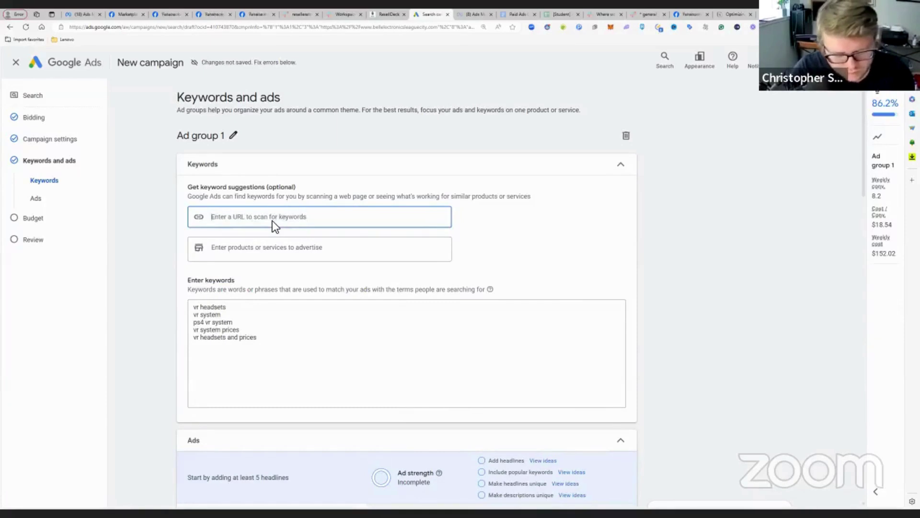
type("w")
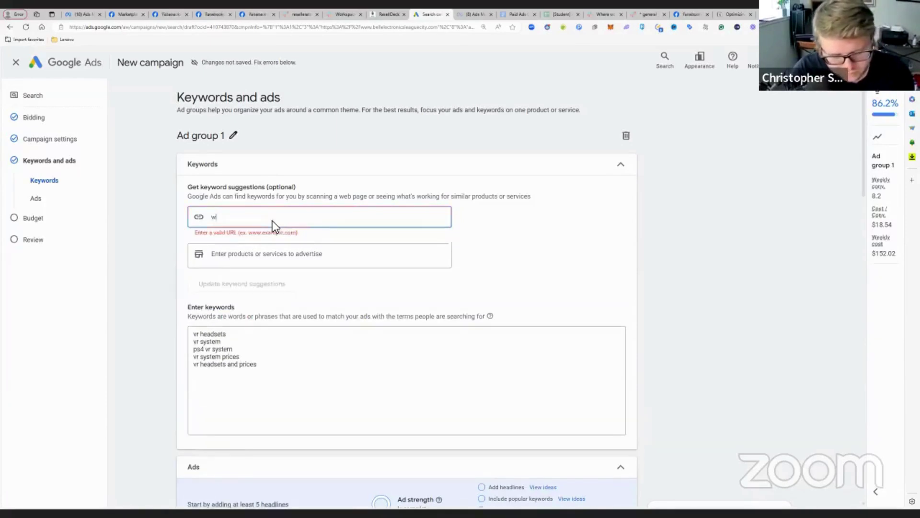
type("ww.bellelectronicsleaguecity.com")
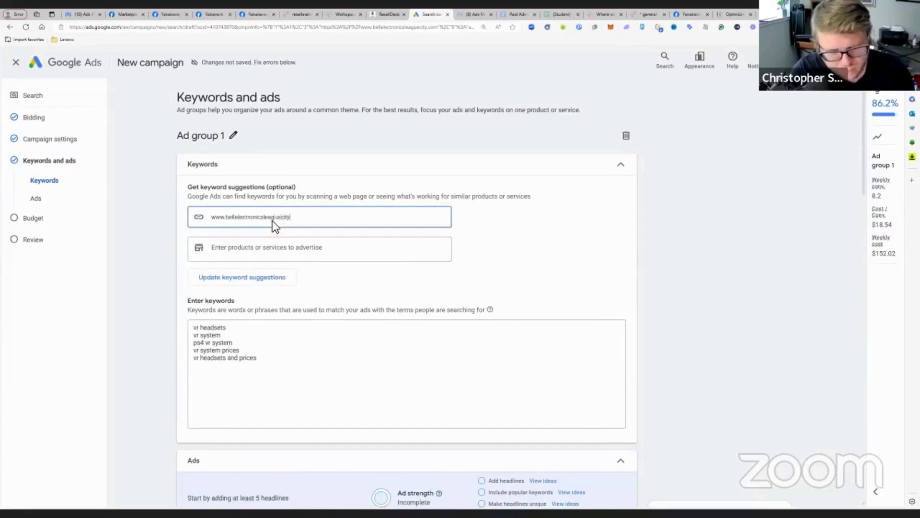
left_click(214, 217)
type("https://")
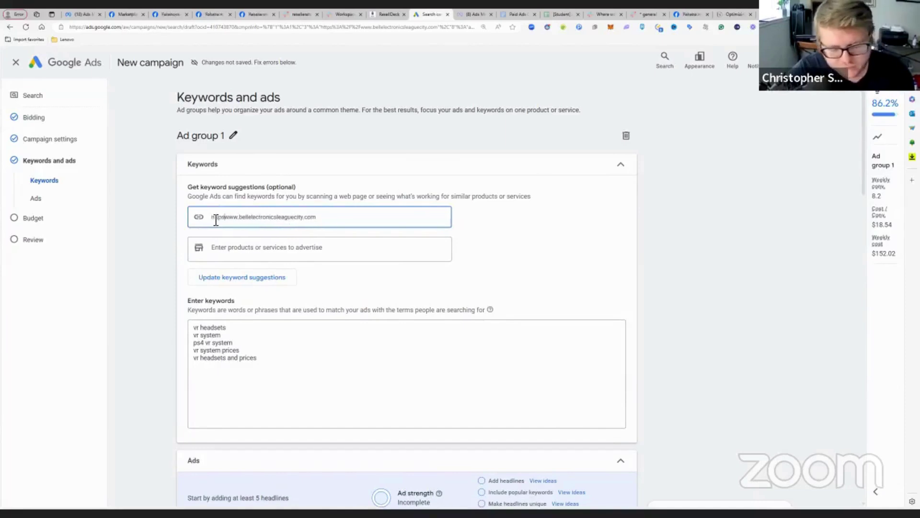
left_click(361, 221)
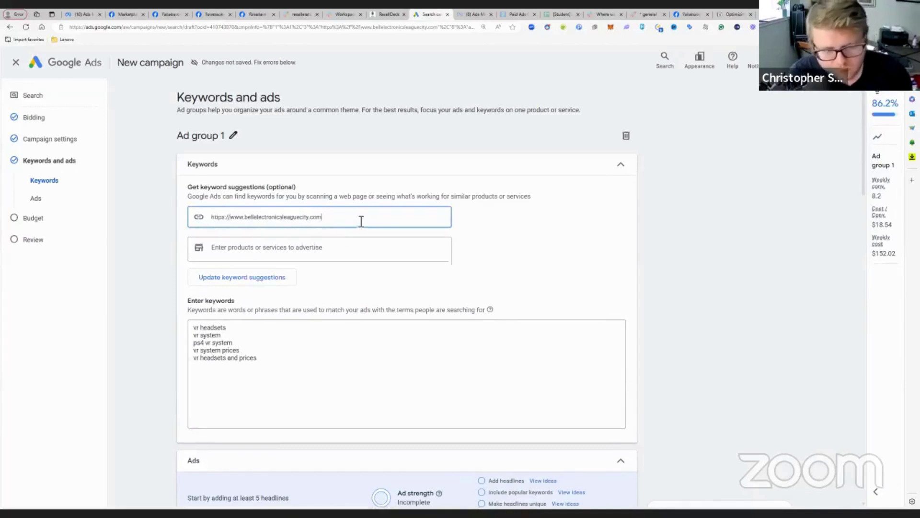
key("Return")
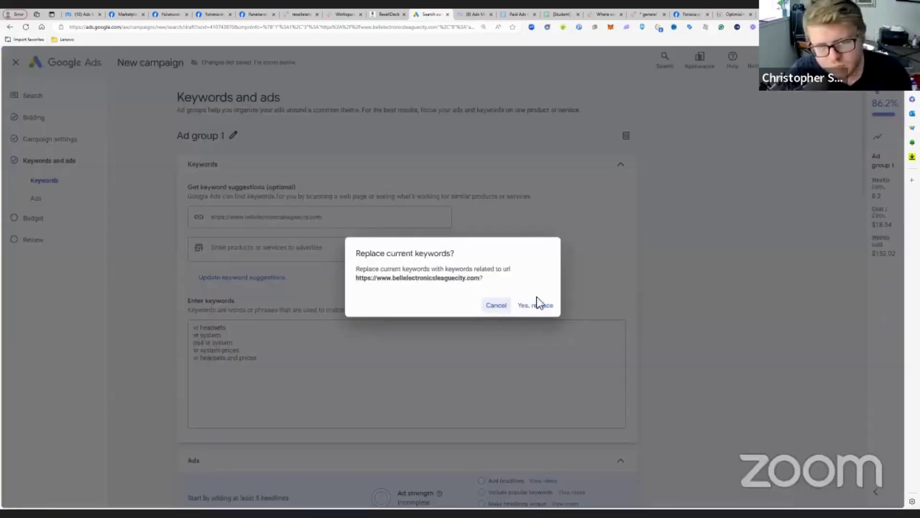
left_click(554, 306)
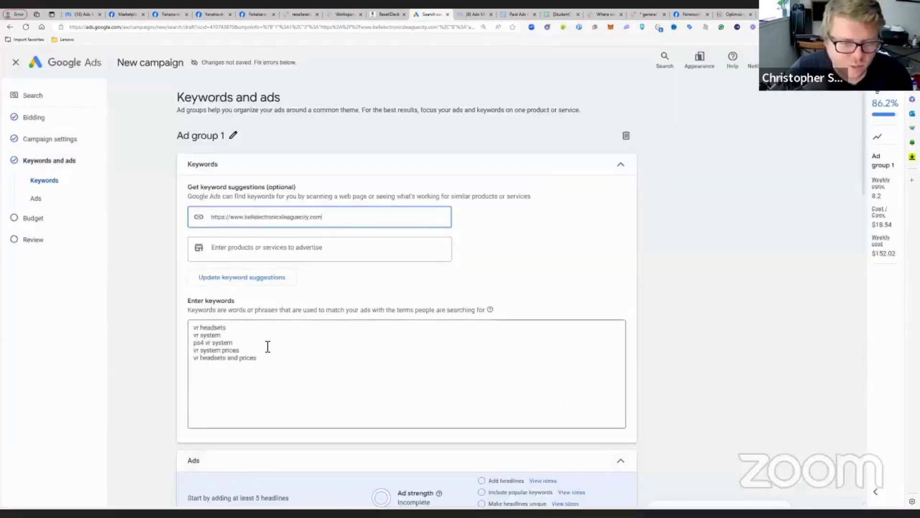
Add the keywords "sell my phone", "cash for phones" and "place that buys phones" on separate lines below the existing ones.
left_click(293, 357)
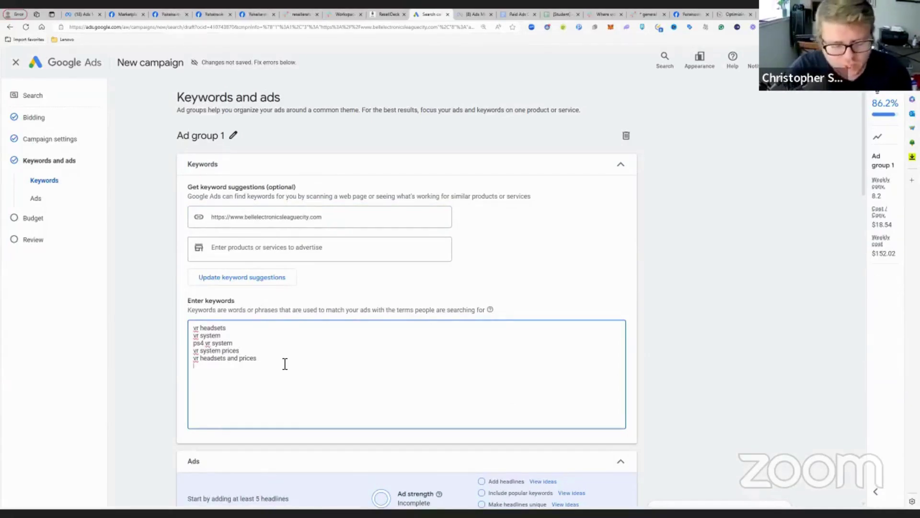
type("sell ")
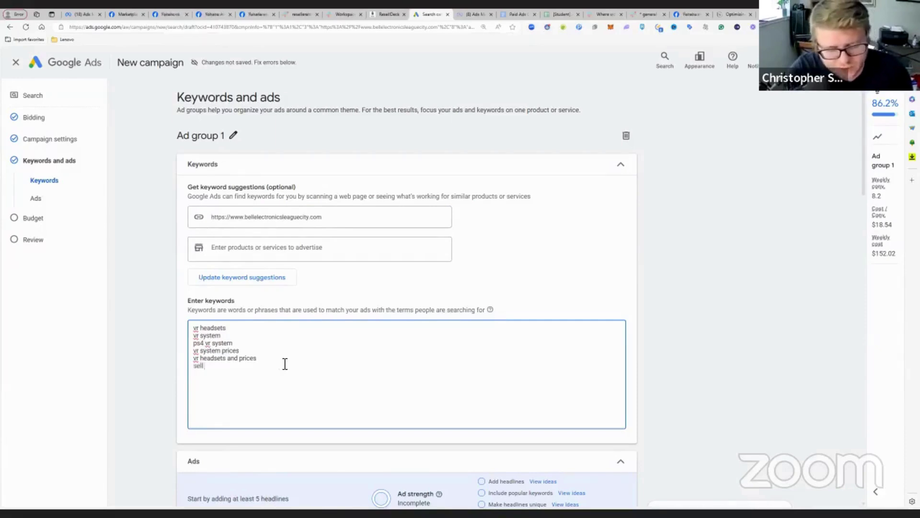
type("my ")
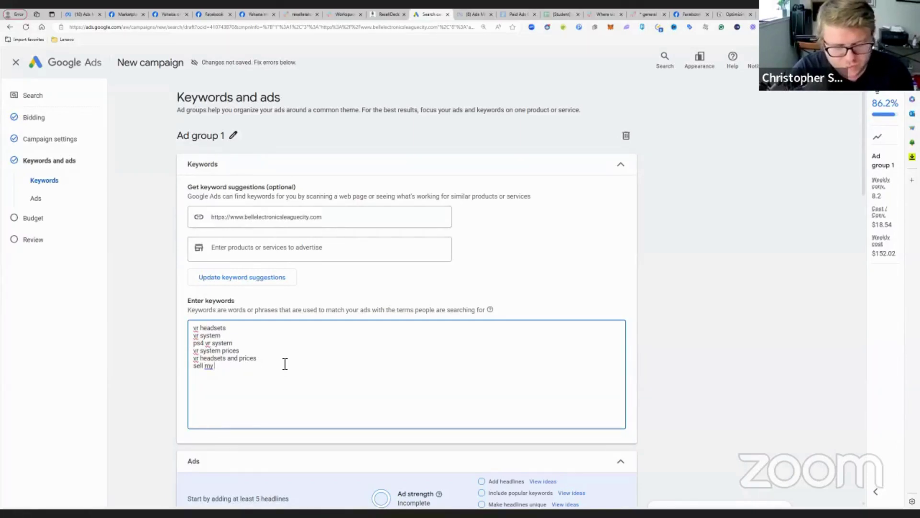
type("phone")
key("Return")
type("cash for phones")
key("Return")
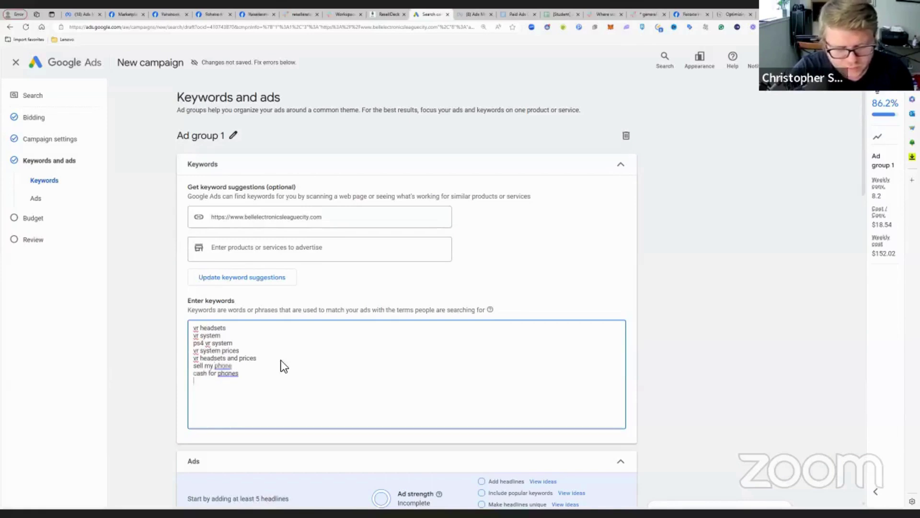
type("place that ")
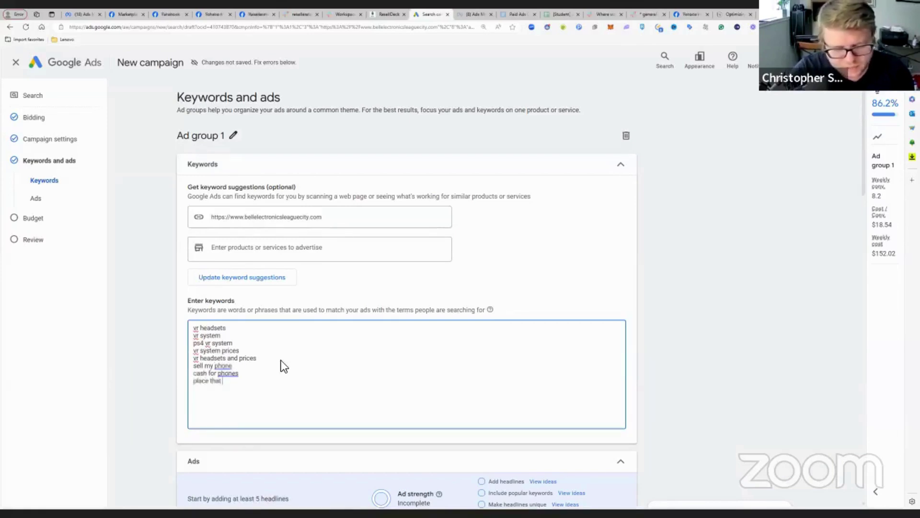
type("buys phones")
key("Return")
Add the keywords "sell my phone near me" and "cash in my phone to day" to the end of the keyword list.
type("sell my pho")
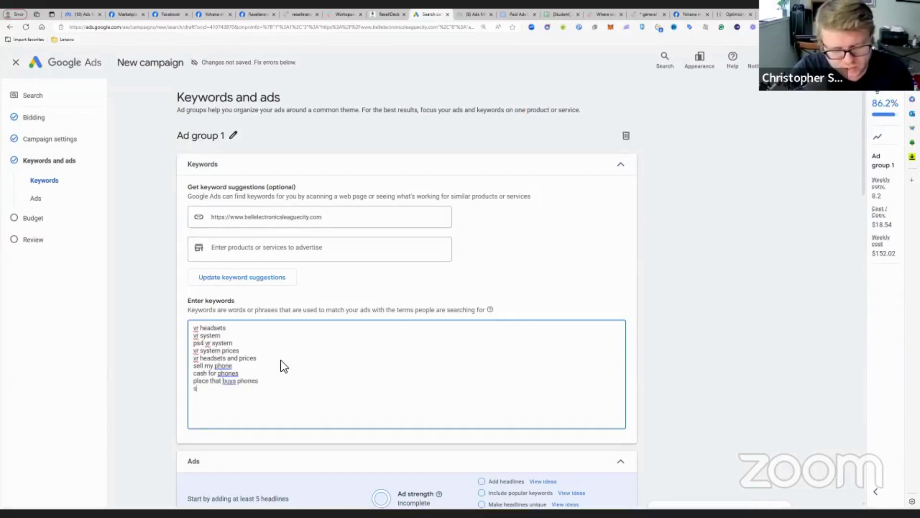
type("en near")
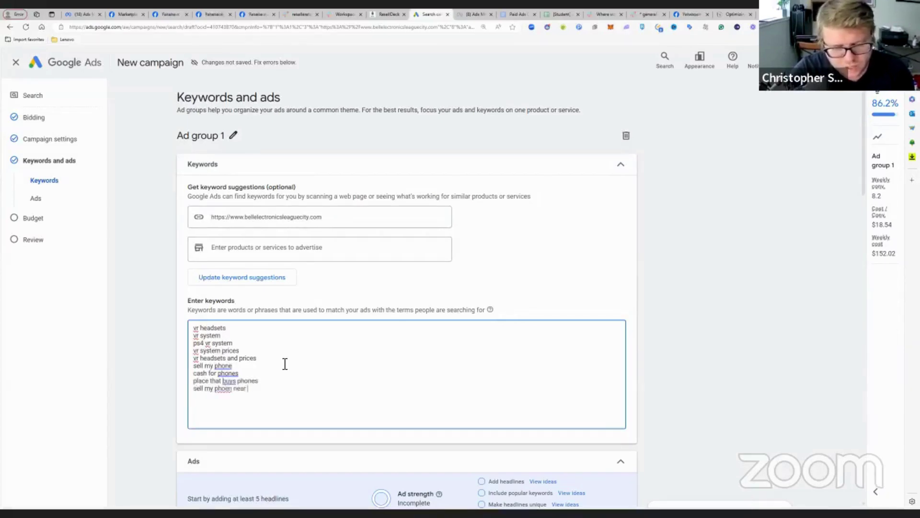
key("BackSpace")
key("BackSpace")
key("BackSpace")
key("BackSpace")
key("BackSpace")
key("BackSpace")
key("BackSpace")
key("BackSpace")
key("BackSpace")
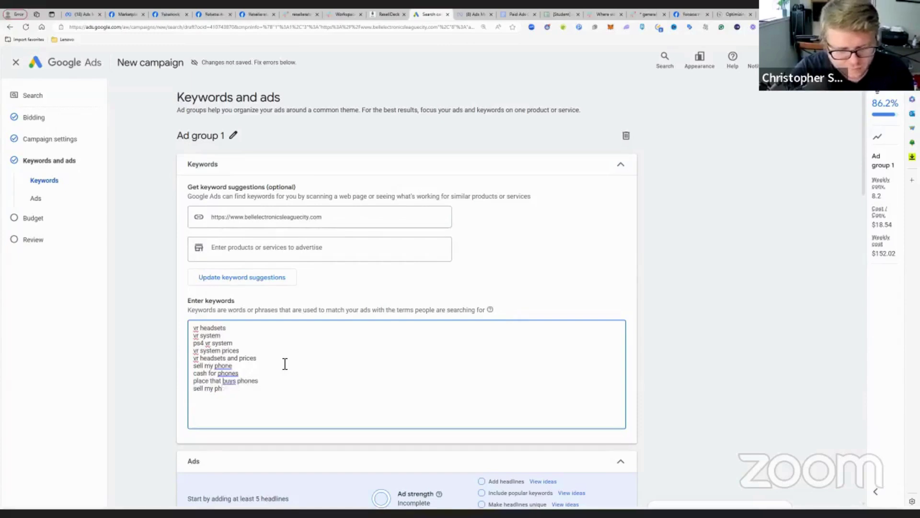
type("one ")
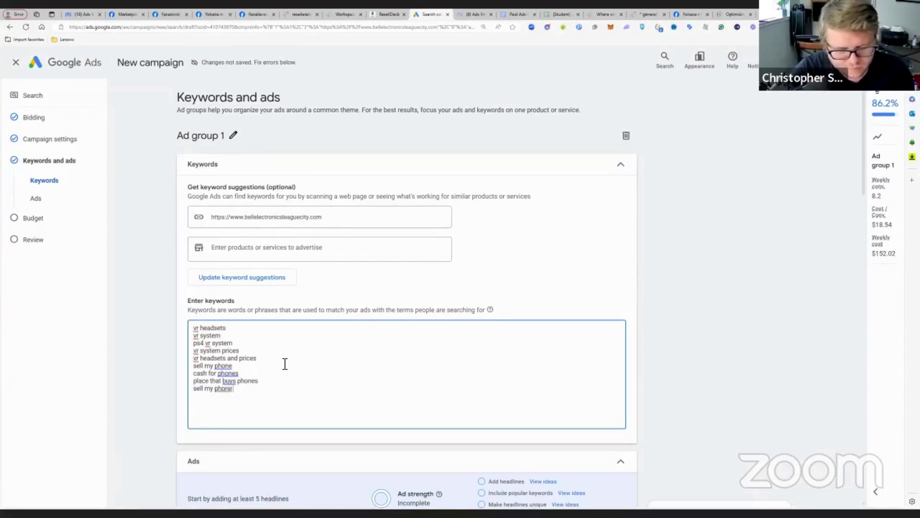
type("near me")
key("Return")
type("cas")
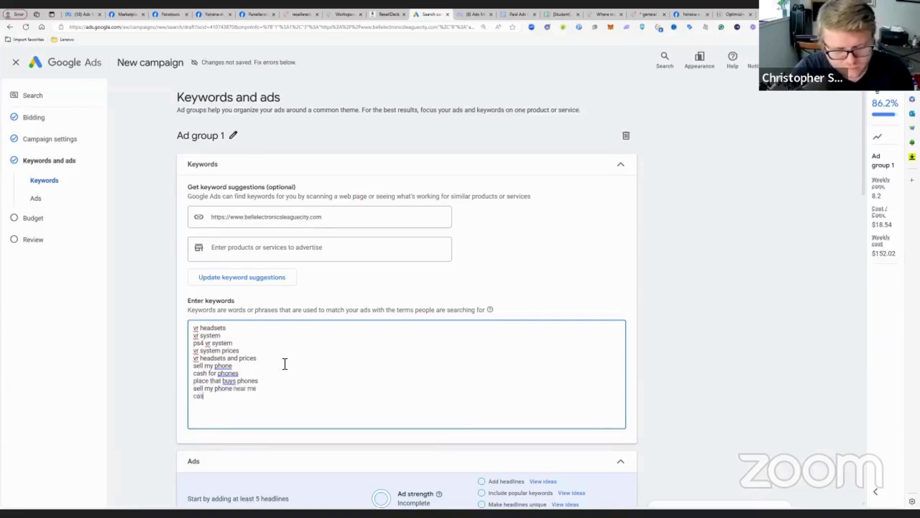
type("h in my phone to day")
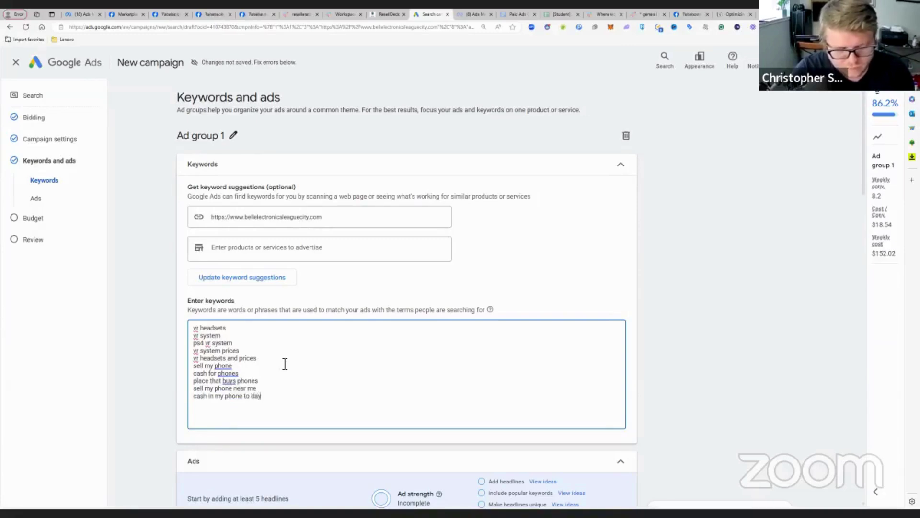
Add another "cash for phones" keyword at the end of the list and delete the five VR-related keywords.
key("Return")
type("cas")
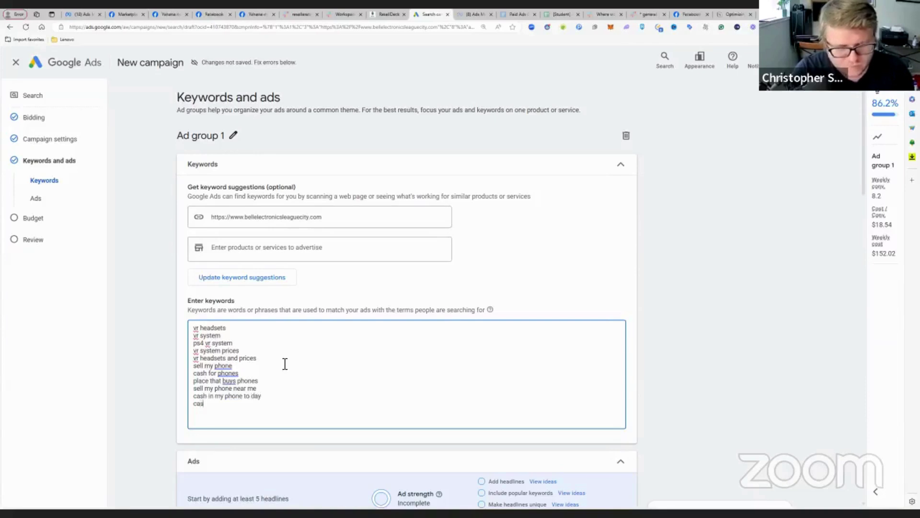
type("h for phones")
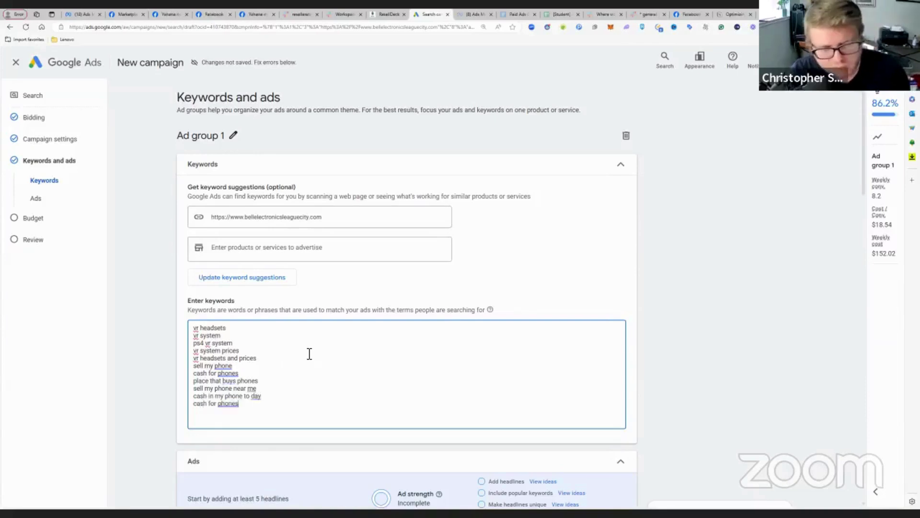
left_click_drag(263, 361, 194, 328)
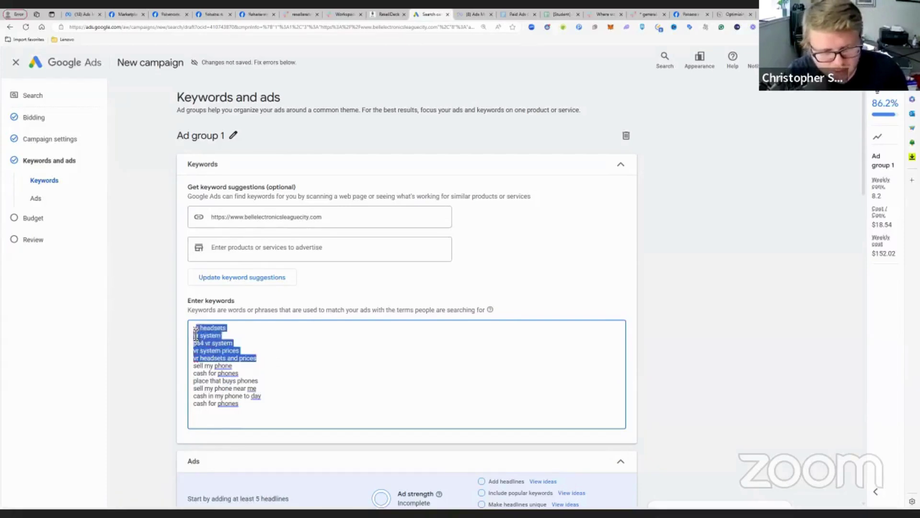
key("BackSpace")
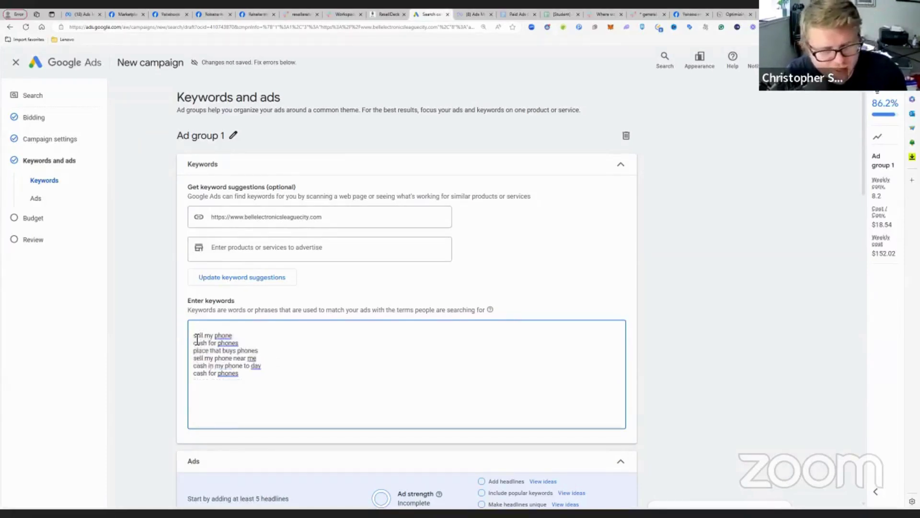
Copy all the phone-selling keywords to the clipboard and apply all of the suggested additional keywords.
left_click_drag(244, 374, 200, 338)
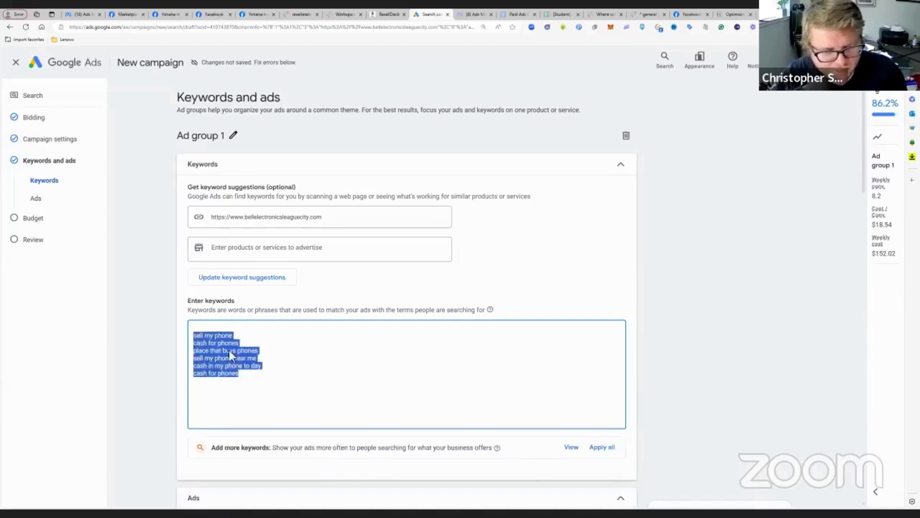
right_click(196, 336)
mouse_move(152, 347)
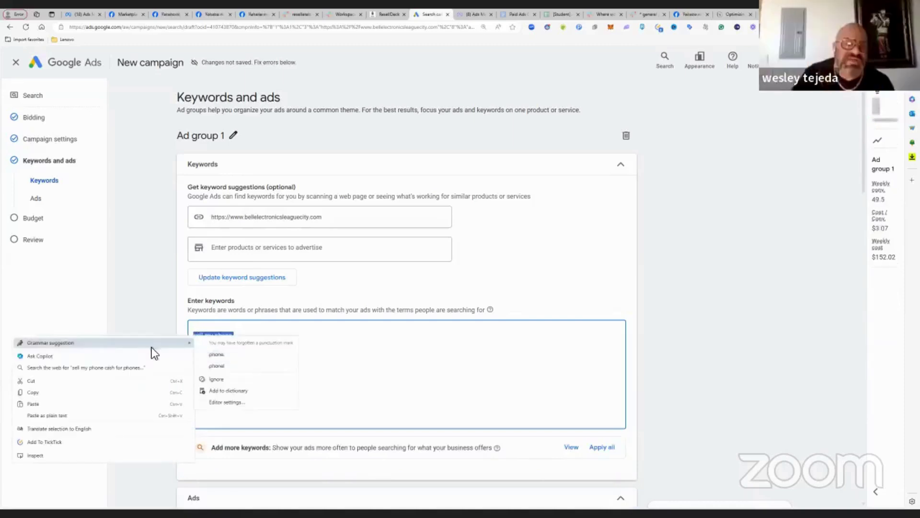
left_click(60, 394)
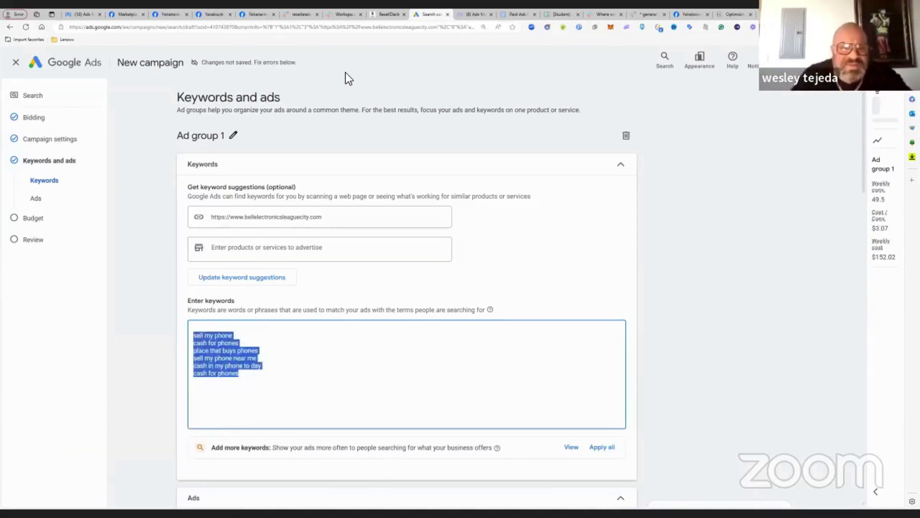
mouse_move(687, 18)
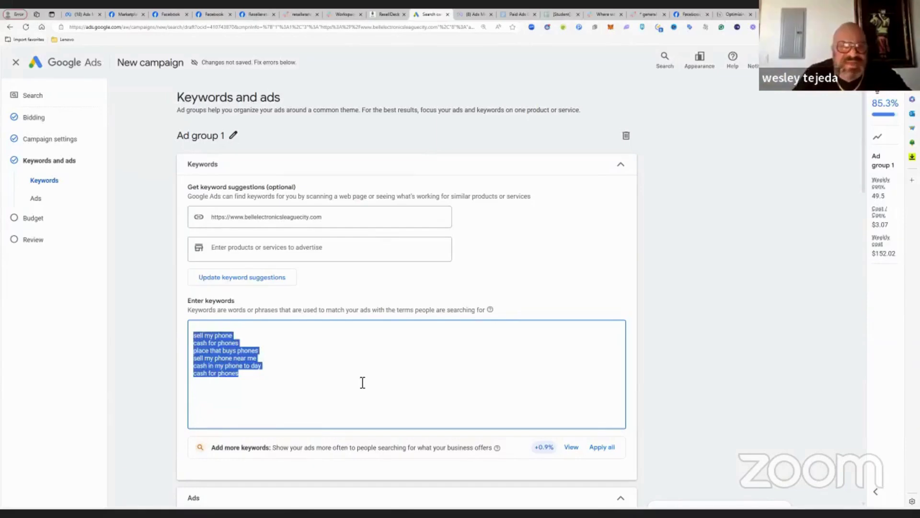
left_click(606, 449)
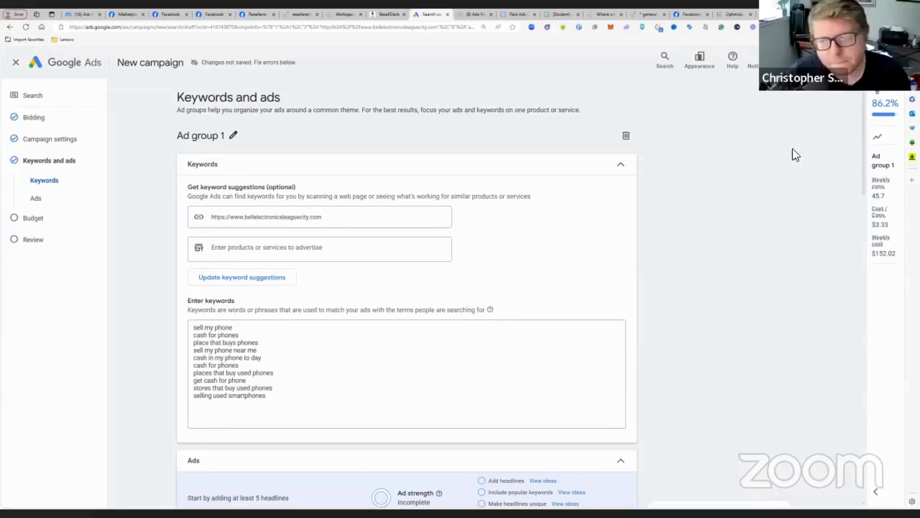
Enter "Cash for Phones" as the ad's third headline.
scroll(584, 252, "down", 5)
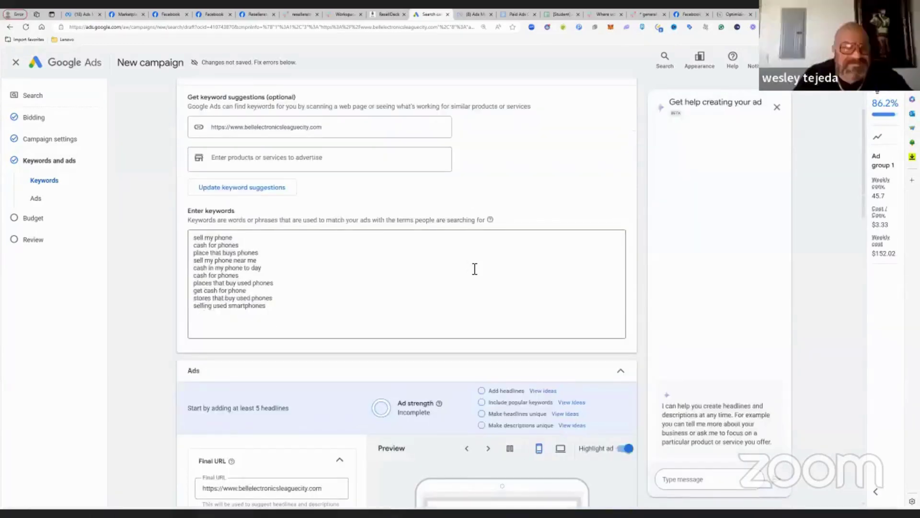
scroll(350, 312, "down", 1)
scroll(350, 311, "up", 3)
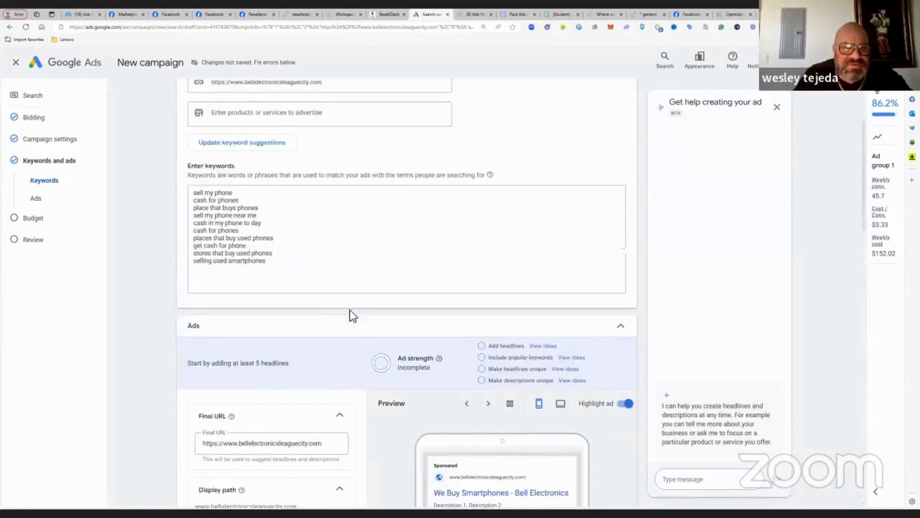
scroll(350, 315, "down", 2)
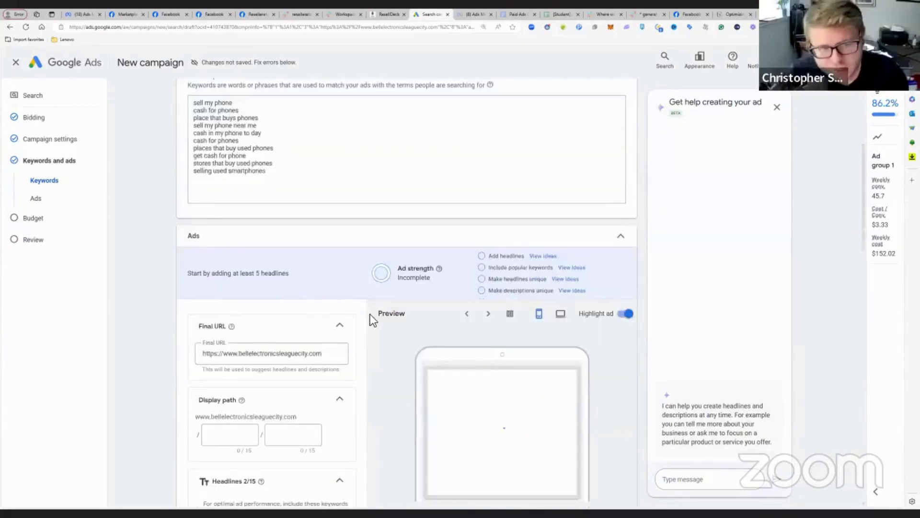
scroll(370, 317, "down", 7)
scroll(371, 317, "up", 2)
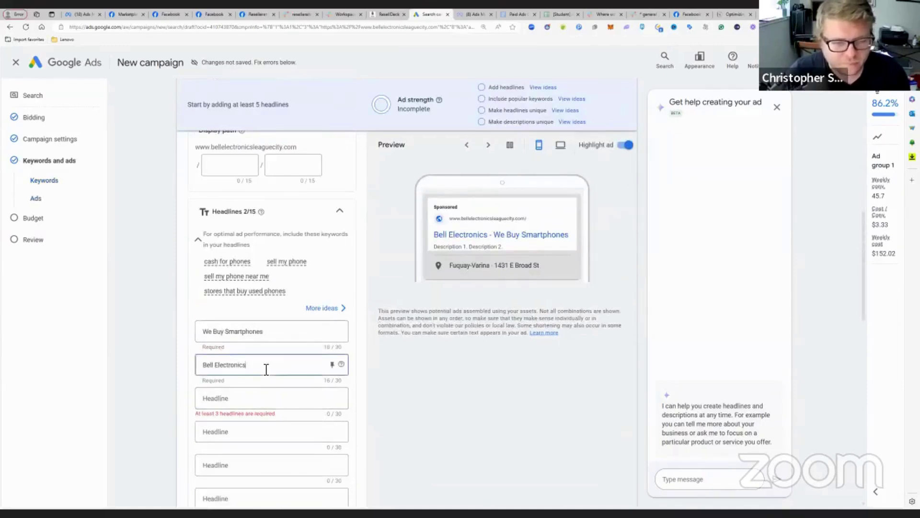
left_click(258, 397)
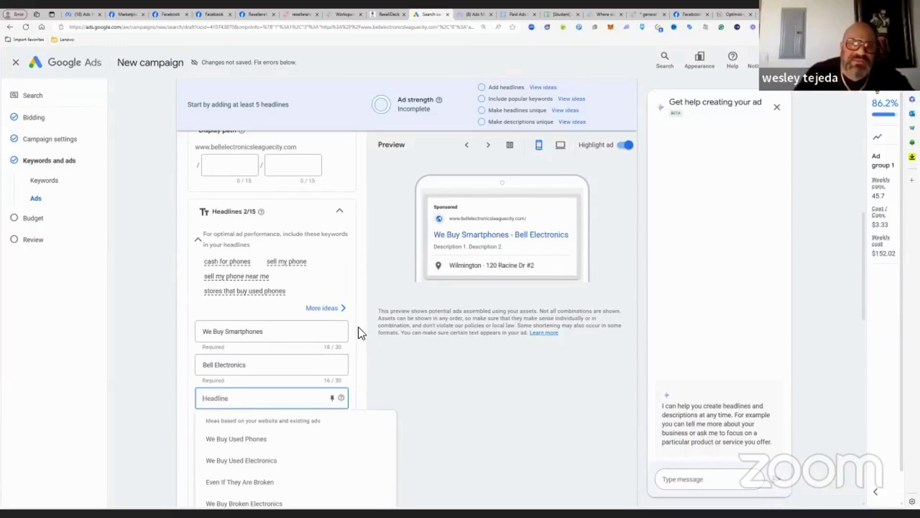
scroll(324, 317, "down", 2)
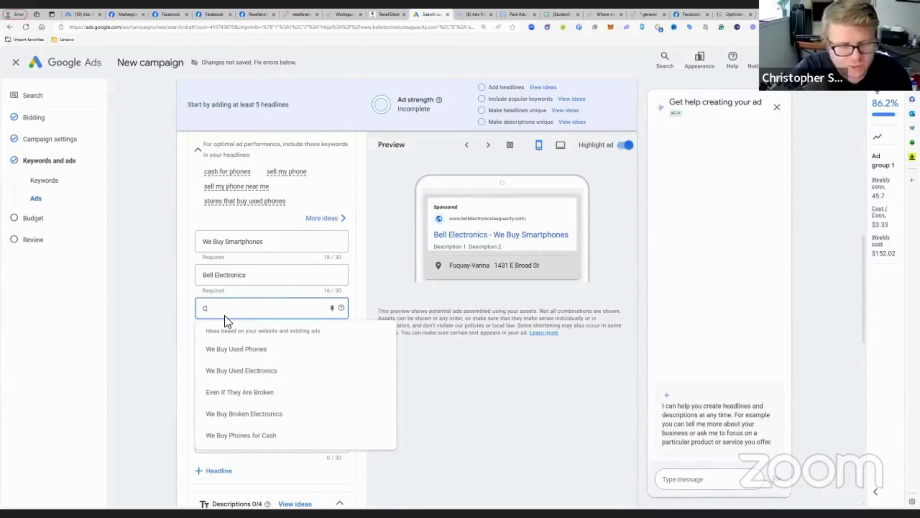
type("ash for Phones")
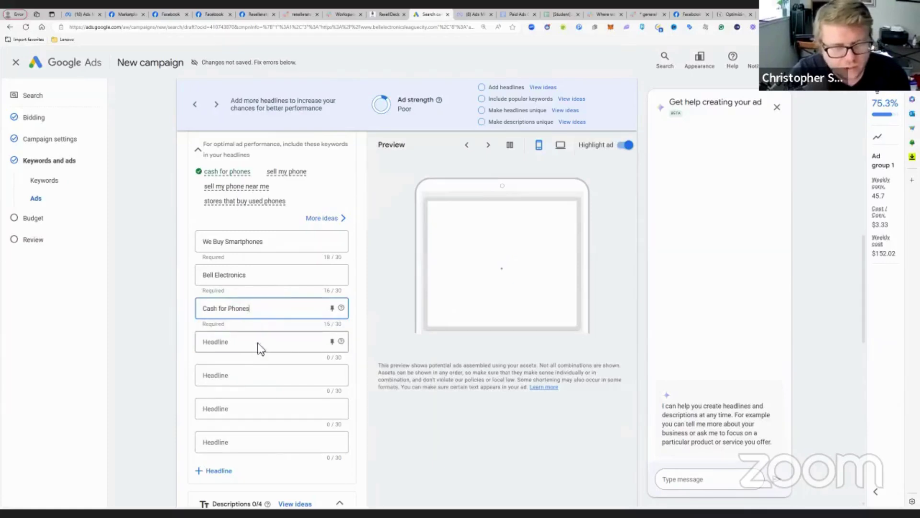
Select the suggested headlines "We Buy Used Phones", "Even If They Are Broken", "We Buy Broken Electronics" and "We Buy Phones for Cash".
left_click(338, 219)
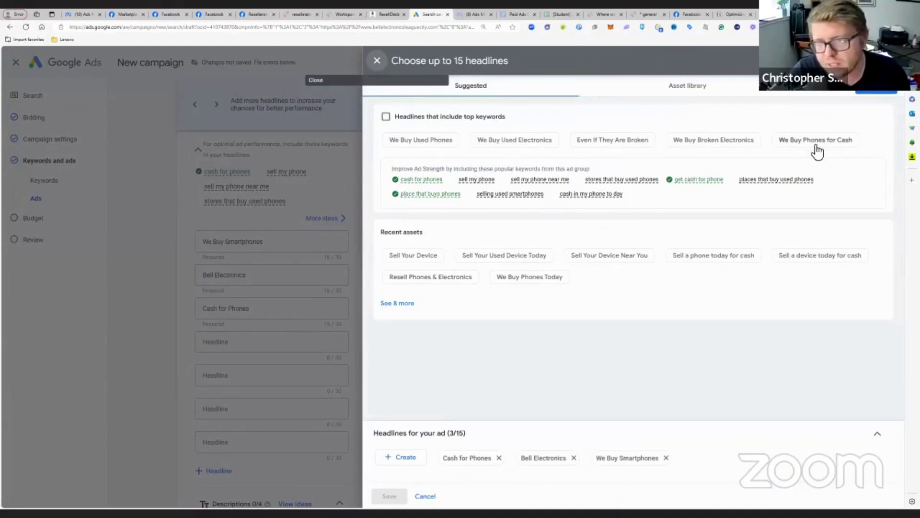
left_click(424, 141)
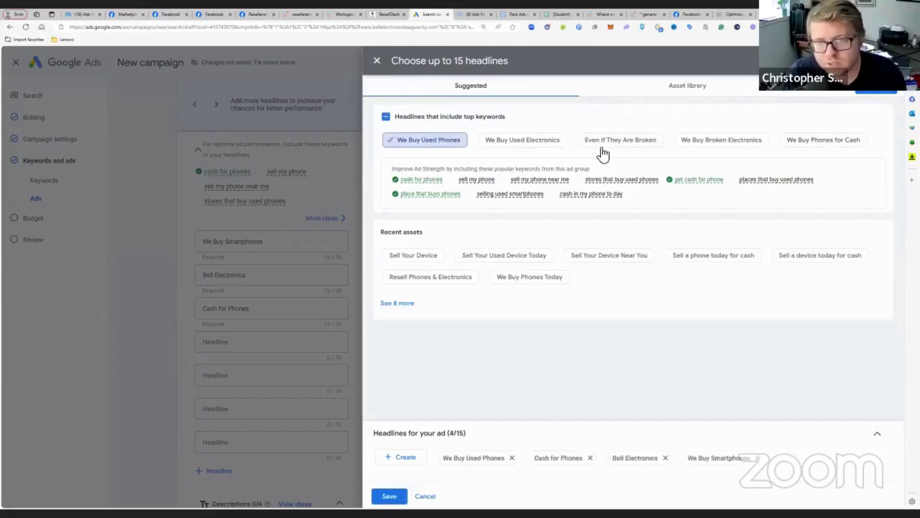
left_click(619, 142)
left_click(723, 140)
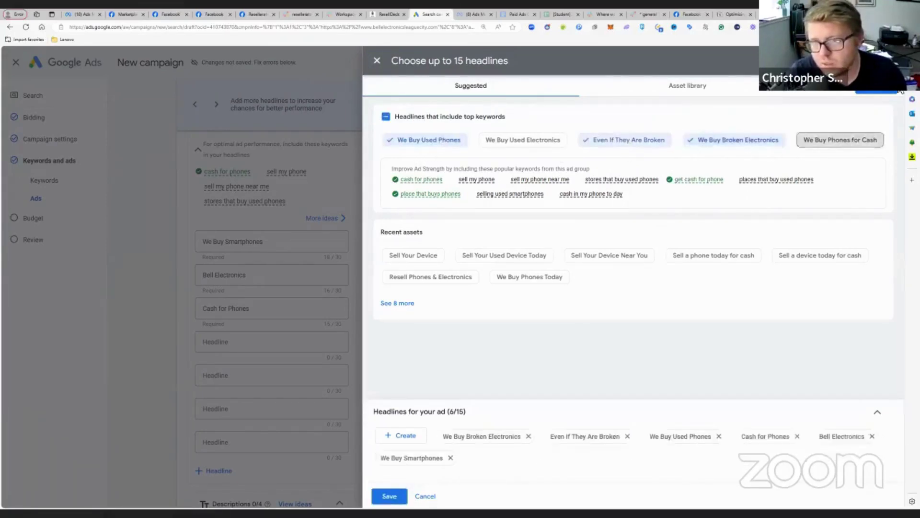
left_click(840, 139)
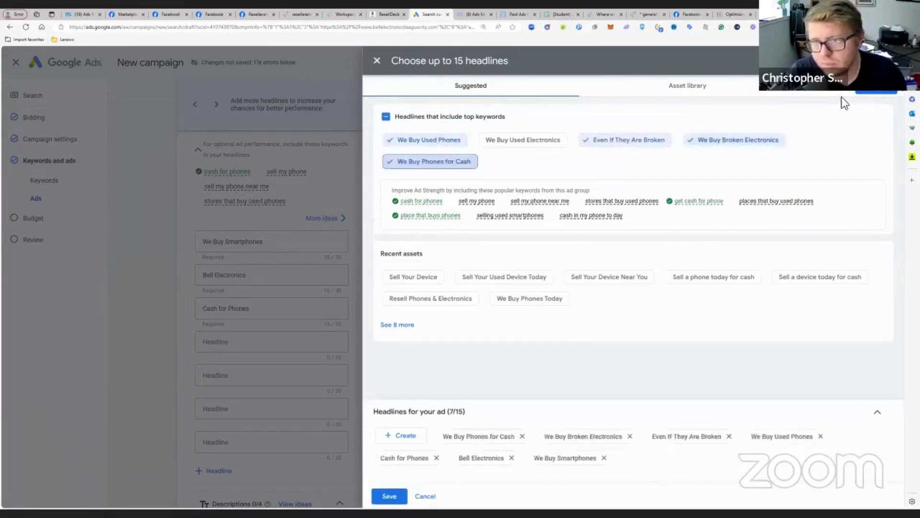
Select every displayed recent-asset headline except "Resell Phones & Electronics" and save the headline selection.
left_click(425, 282)
left_click(609, 283)
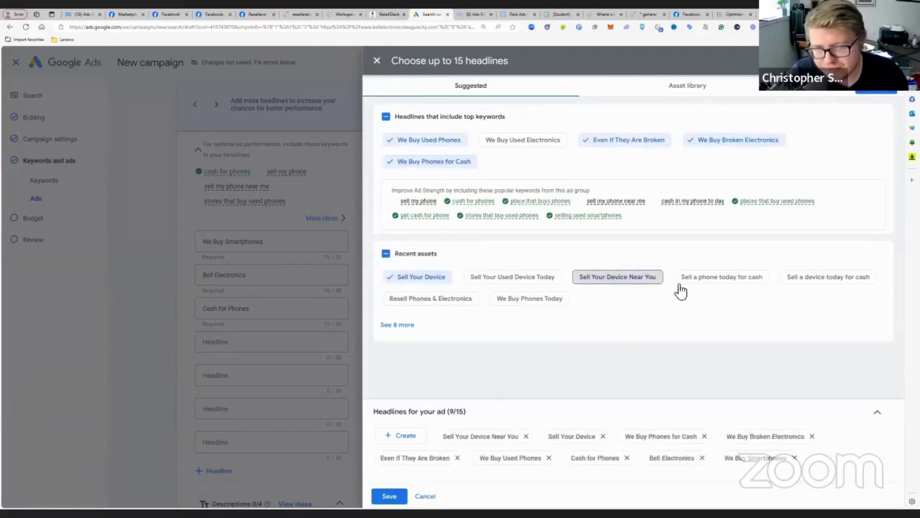
left_click(722, 283)
left_click(631, 301)
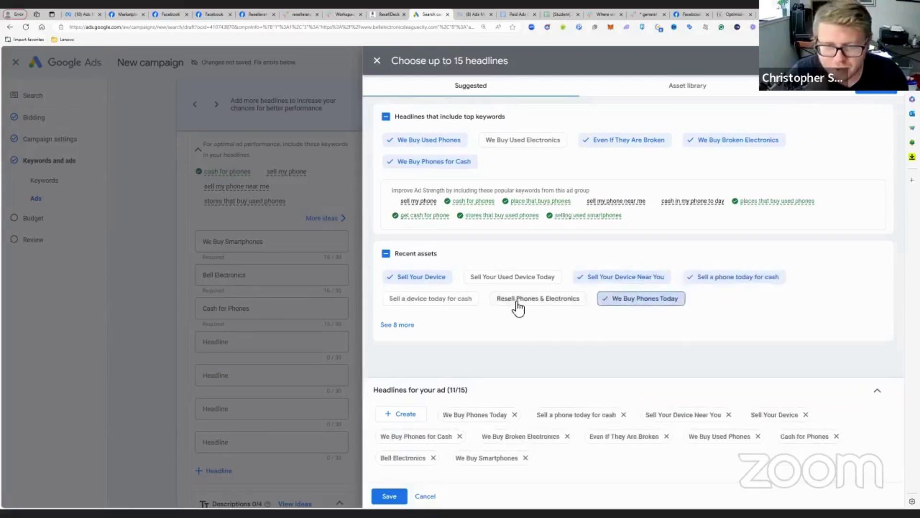
left_click(433, 301)
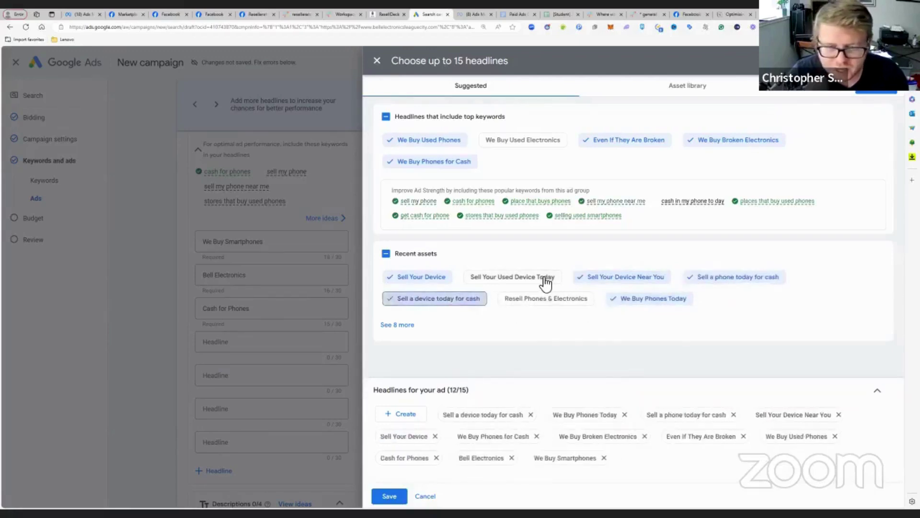
left_click(546, 283)
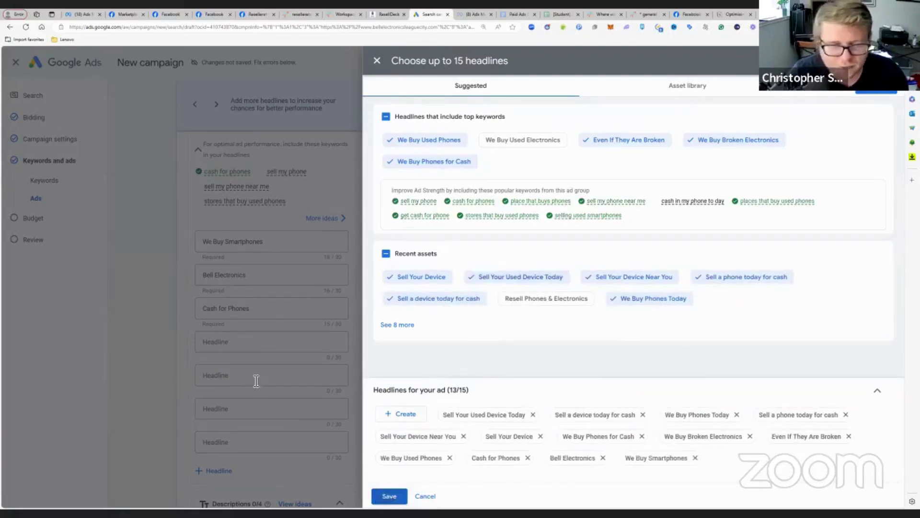
left_click(390, 496)
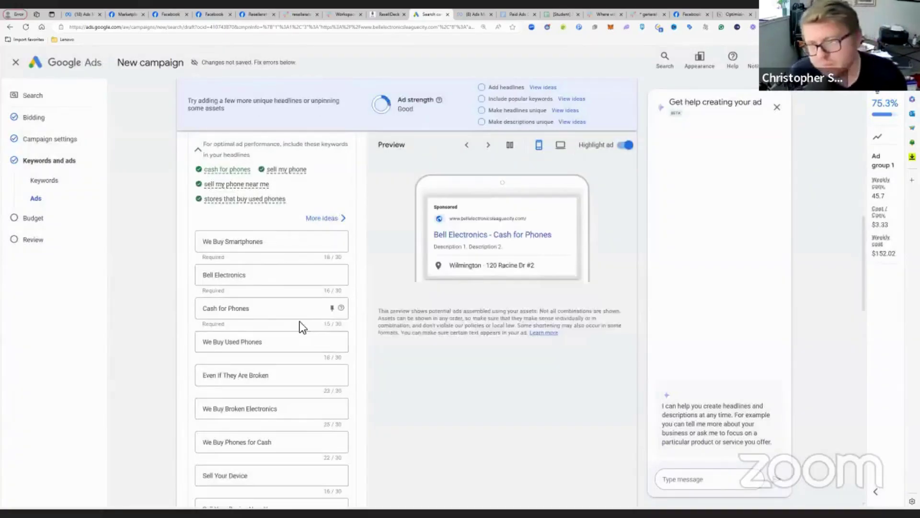
Fill the last two headlines with "More Than the Phone ATM" and "More Than The Kiosk".
scroll(300, 328, "down", 9)
scroll(261, 240, "up", 1)
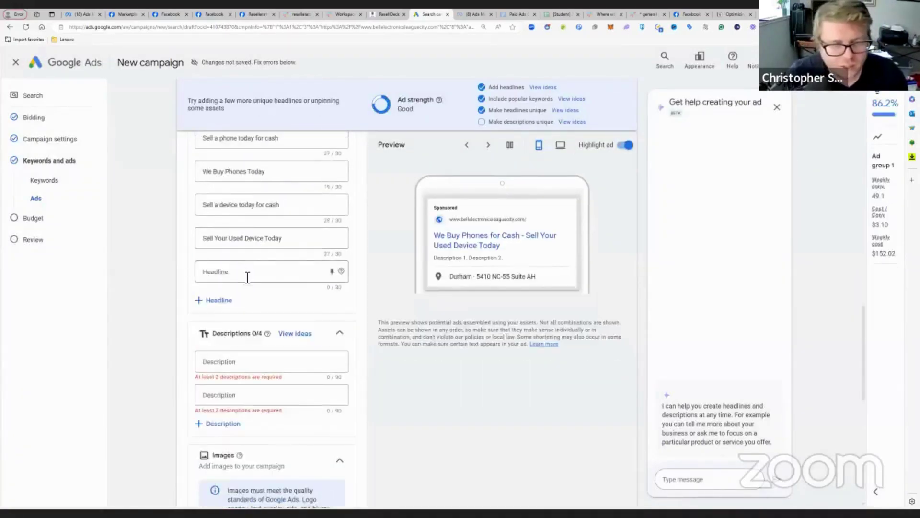
left_click(218, 280)
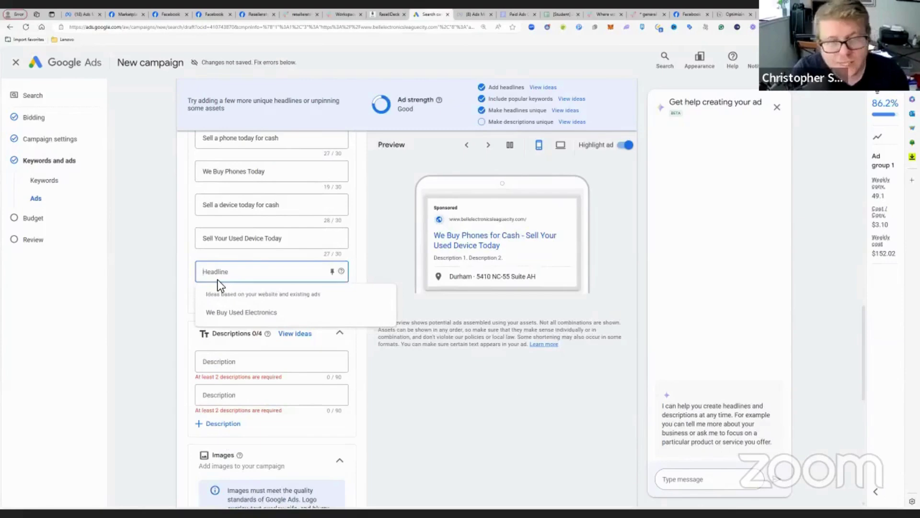
type("More")
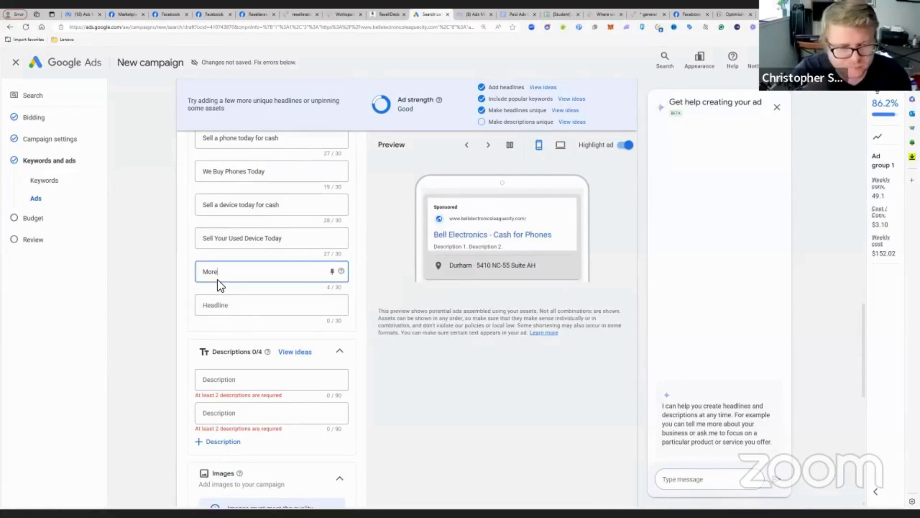
type(" Than the Phone ATM")
left_click(255, 310)
type("Mor")
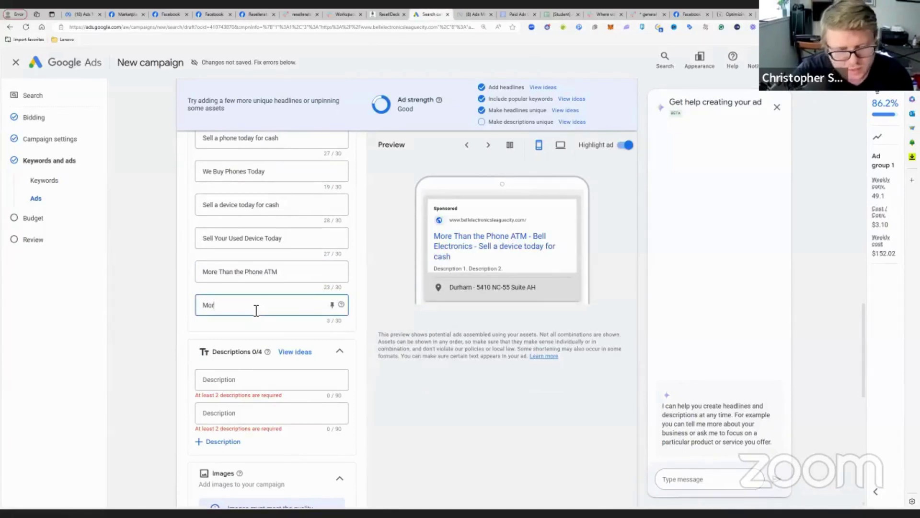
type("e Than The Kiosk")
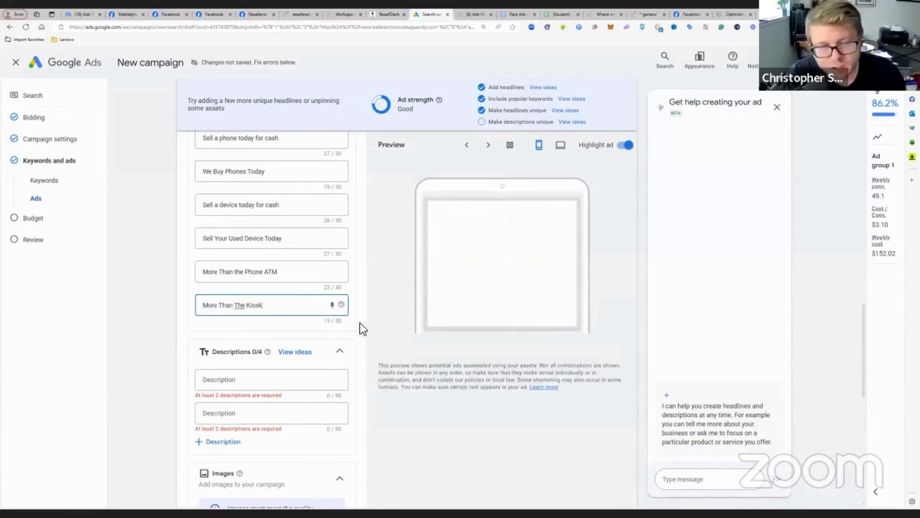
left_click(361, 323)
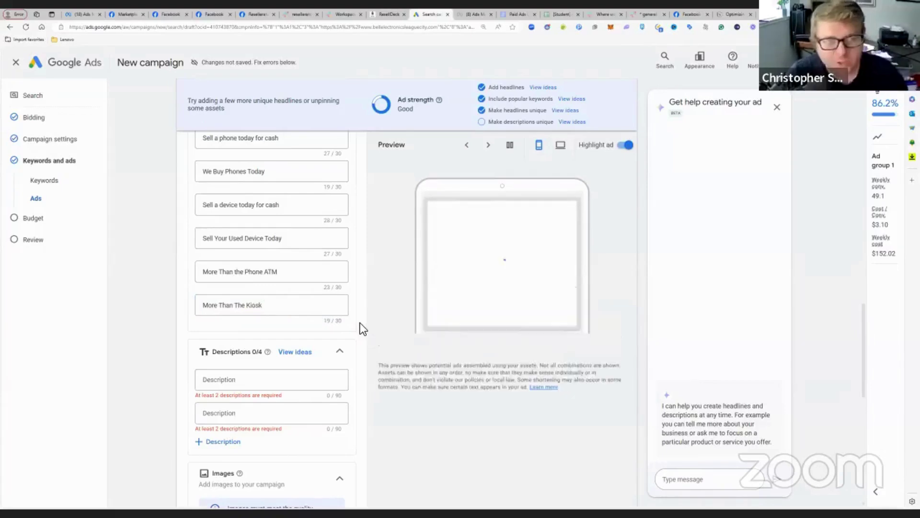
Fill two descriptions with the suggested "We Buy Smartphones, MacBooks, VR Headsets, Cameras, VR Systems & More" and "Sell your device today for cash.".
scroll(362, 321, "down", 3)
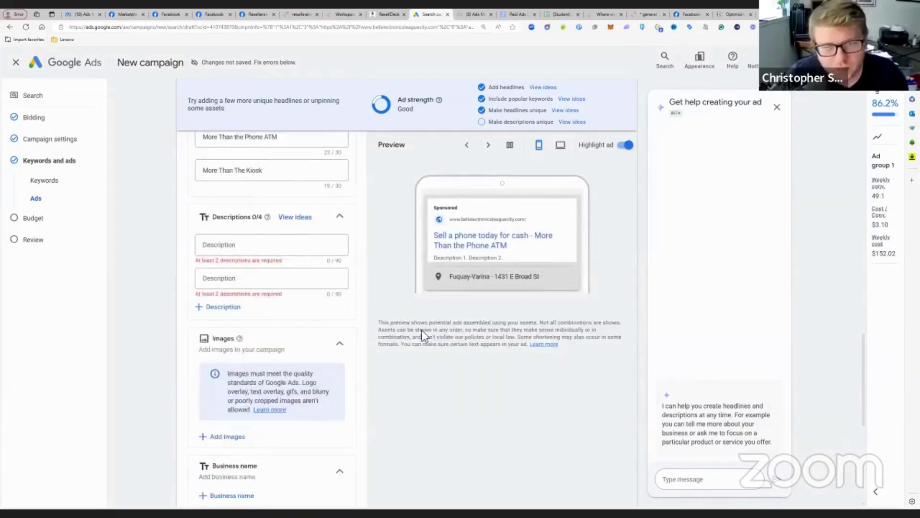
left_click(294, 246)
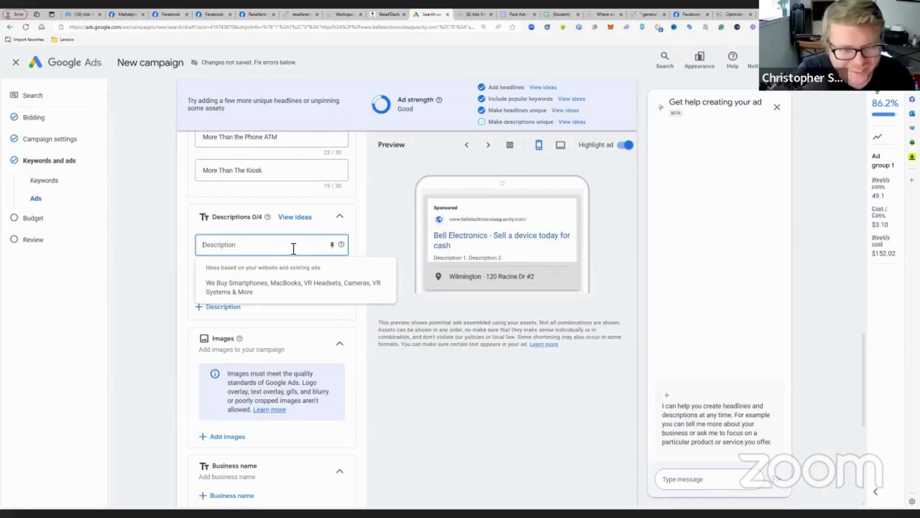
left_click(275, 284)
left_click(263, 287)
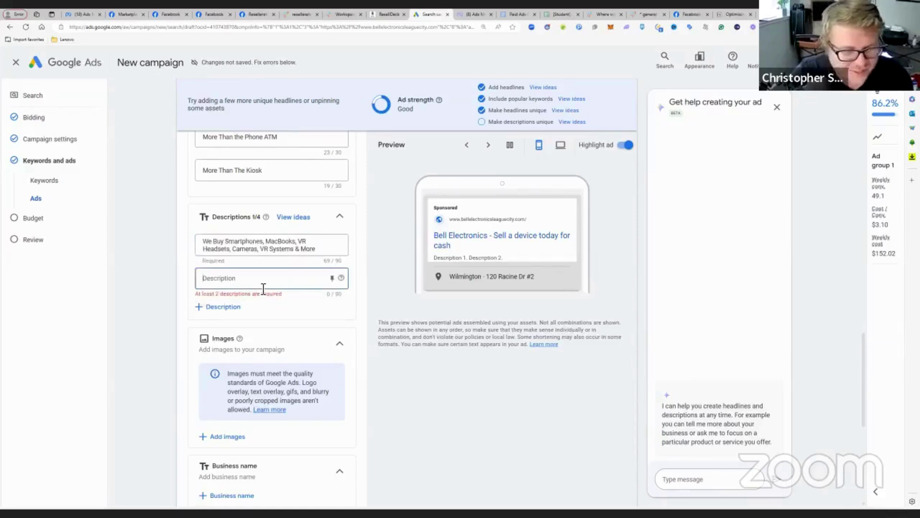
type("Sell you")
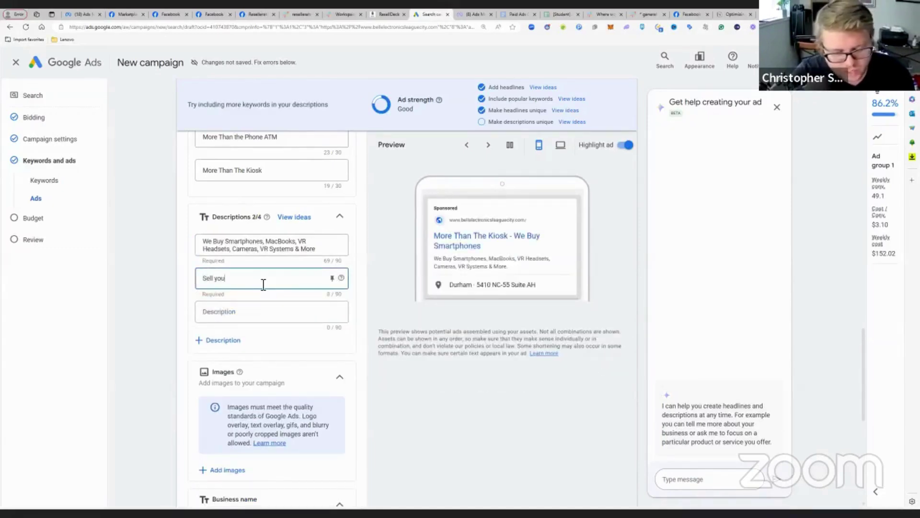
type("r device today for cash.")
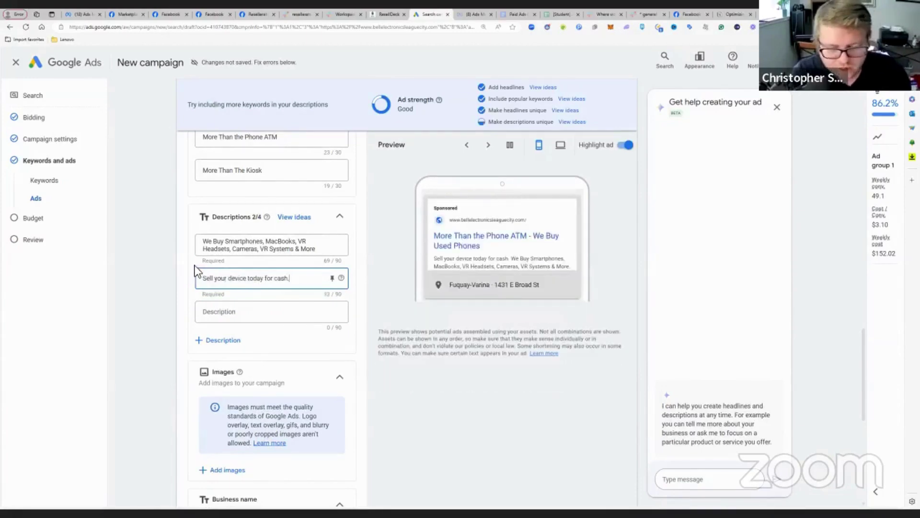
Look over the optional ad assets without adding any and continue to the campaign's budget stage.
scroll(271, 304, "down", 3)
scroll(278, 314, "down", 3)
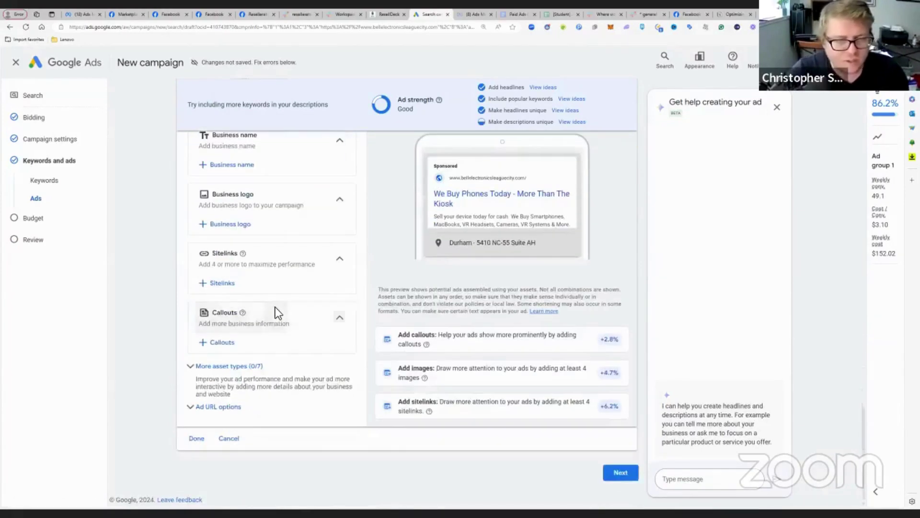
scroll(281, 309, "up", 8)
scroll(281, 307, "down", 5)
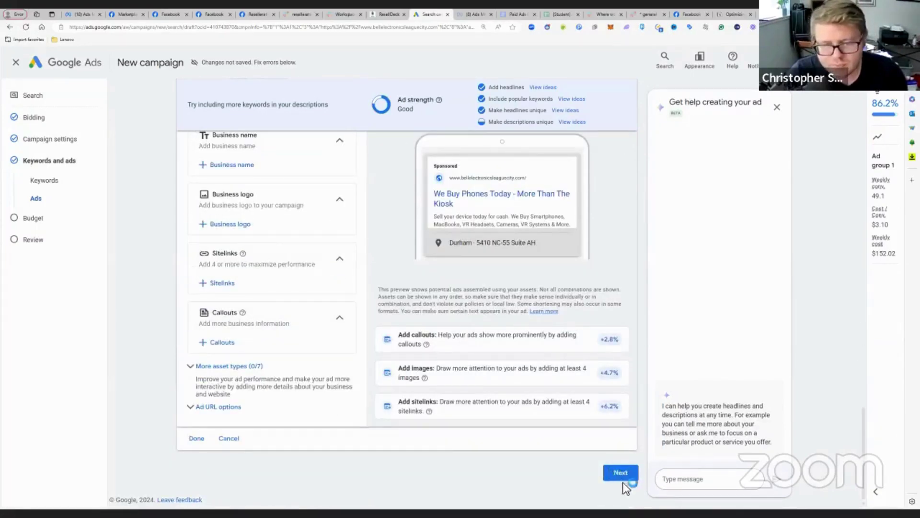
left_click(617, 475)
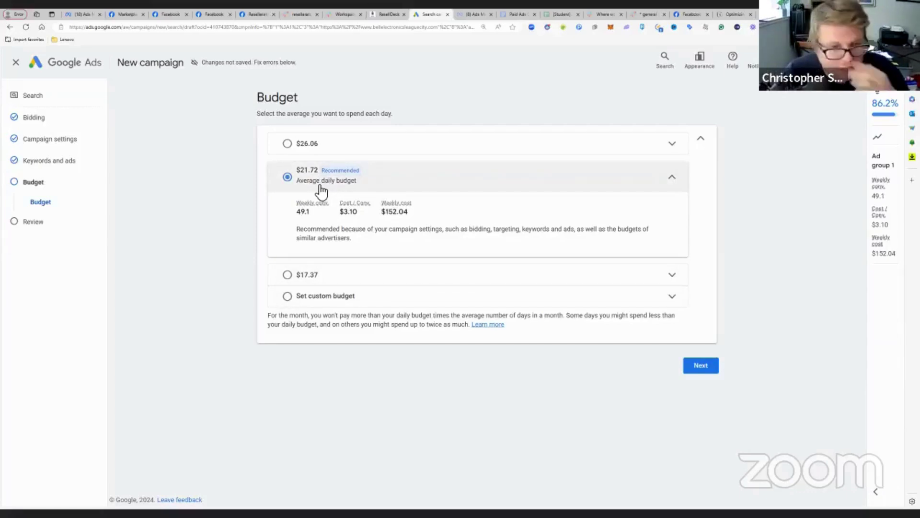
Compare a custom average daily budget of $5.00 with the recommended $21.72 option.
left_click(311, 300)
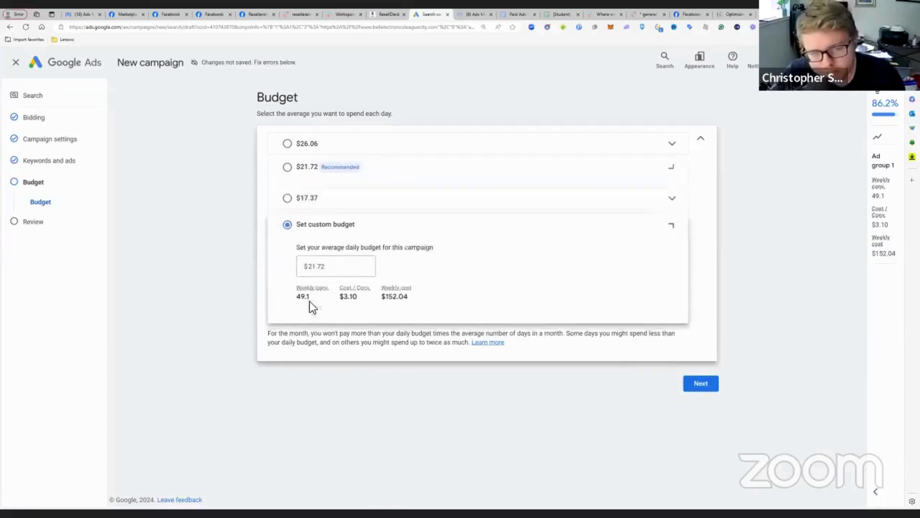
double_click(339, 263)
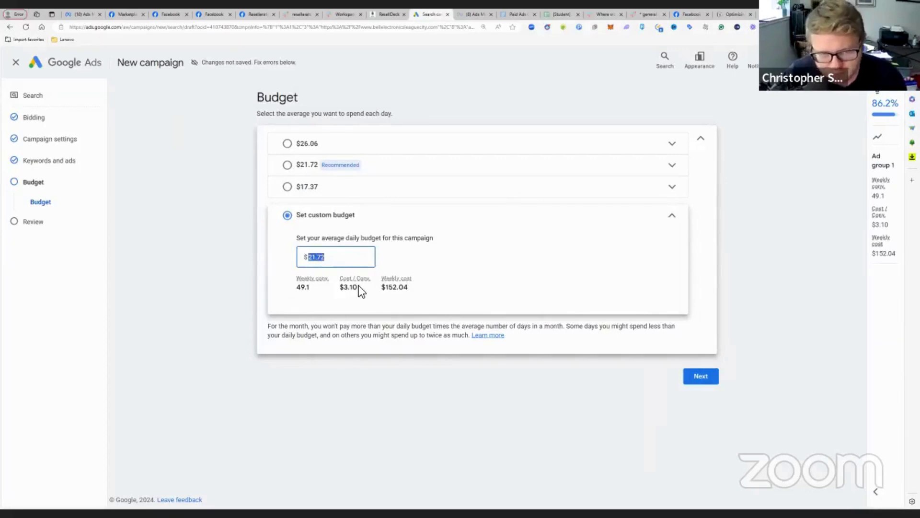
type("5")
left_click(523, 260)
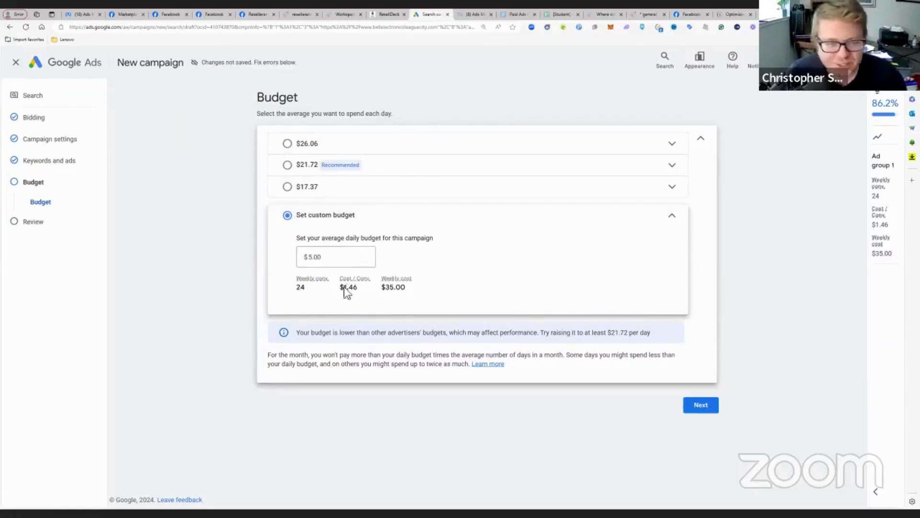
left_click(288, 167)
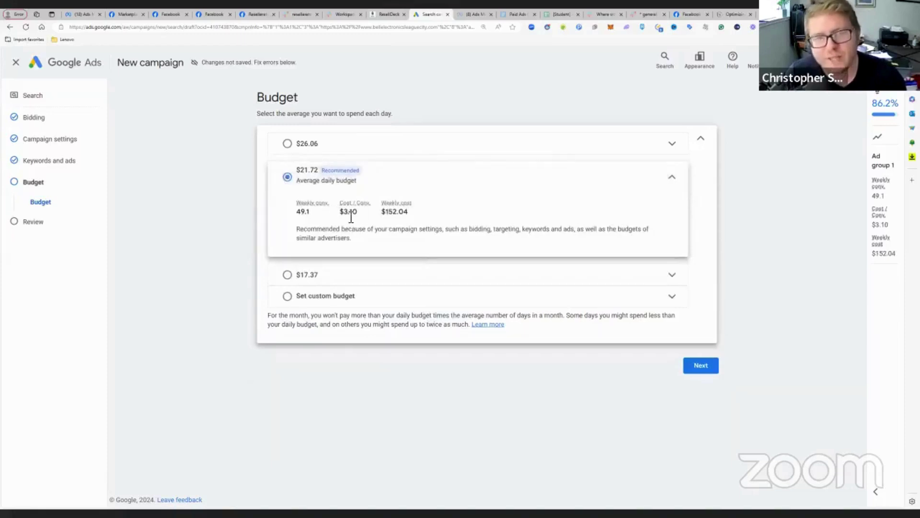
Set a custom average daily budget of $5.00 for the campaign and continue to the review.
left_click(322, 295)
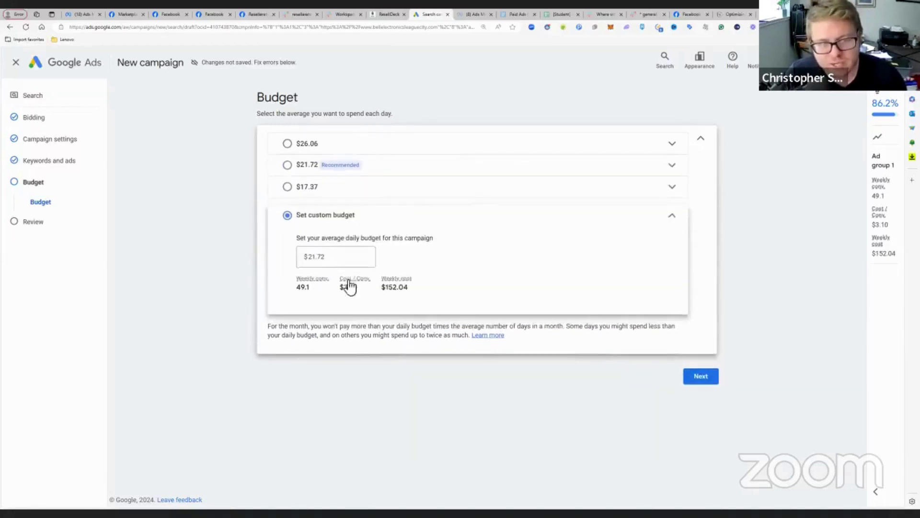
left_click_drag(345, 258, 314, 263)
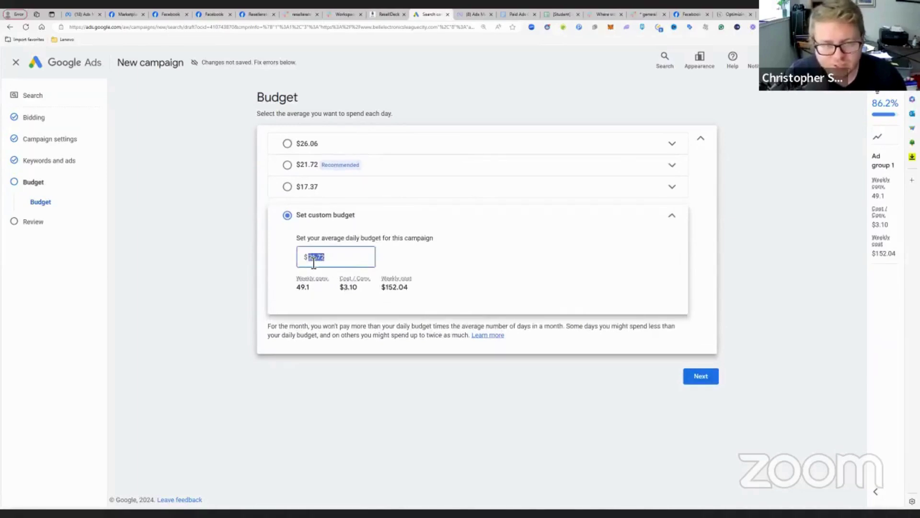
type("5")
left_click(432, 252)
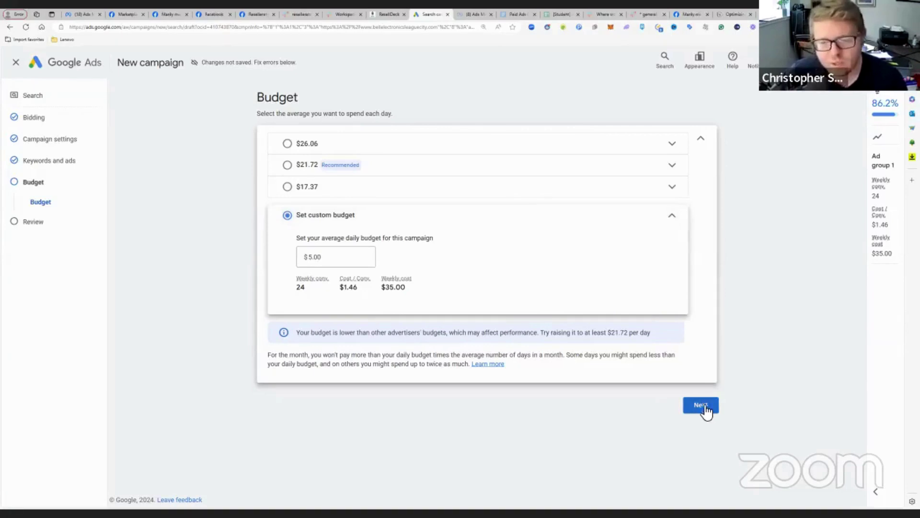
Rename the campaign as "Phone Leads - NEW" in the review overview.
left_click(424, 243)
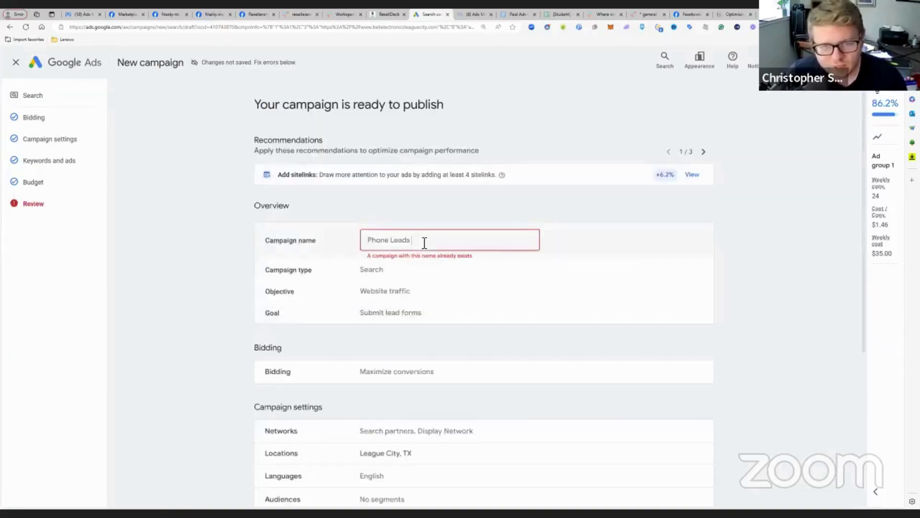
type("-")
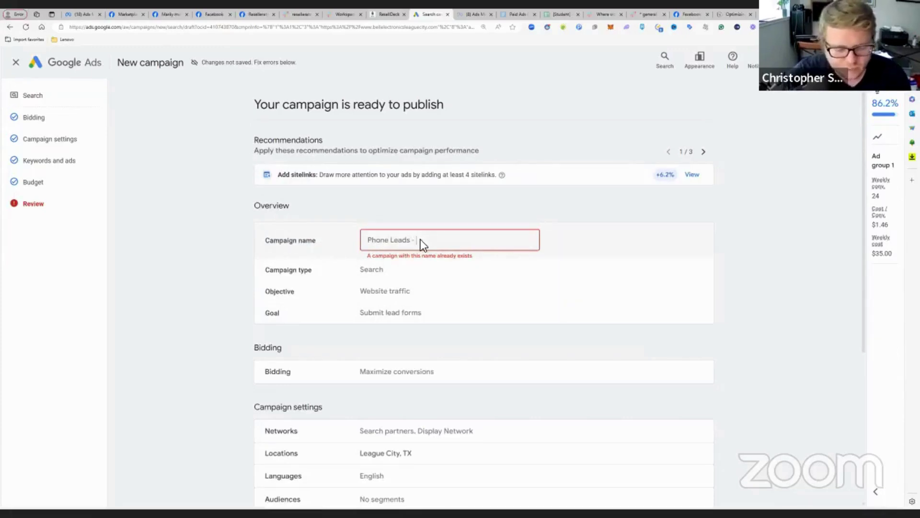
type(" NEW")
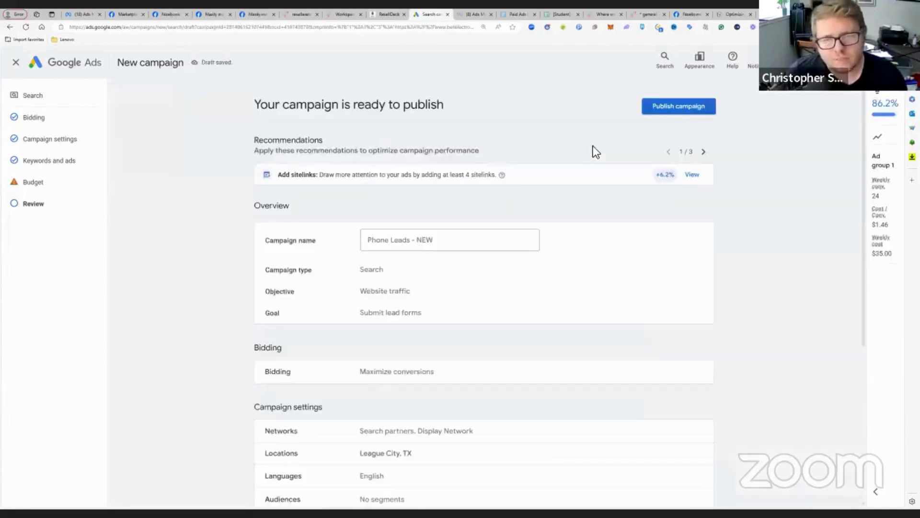
Review the campaign summary, publish the campaign and look over its overview page.
scroll(580, 143, "down", 5)
scroll(580, 144, "up", 6)
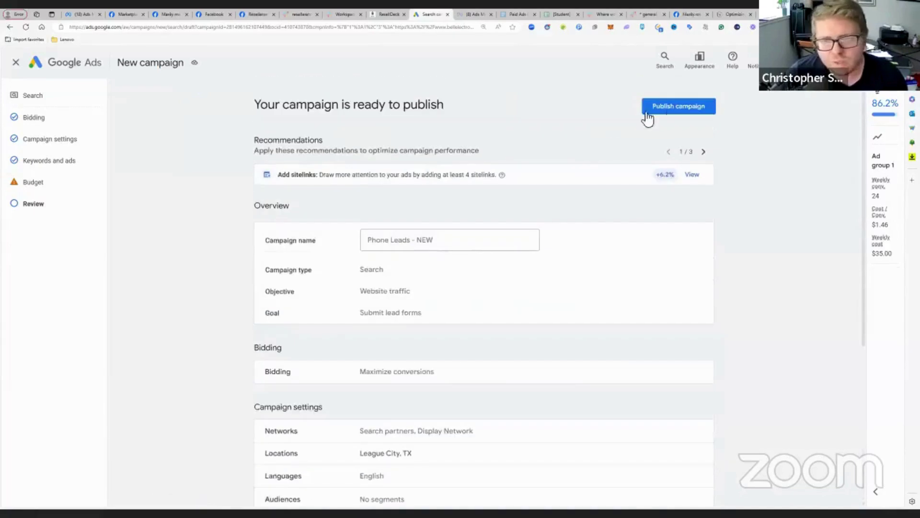
left_click(668, 111)
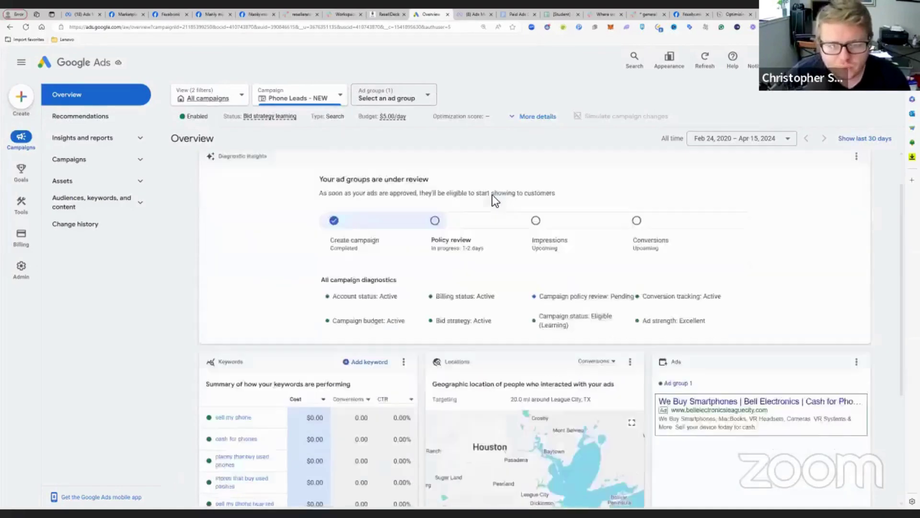
scroll(490, 230, "down", 5)
scroll(352, 334, "up", 5)
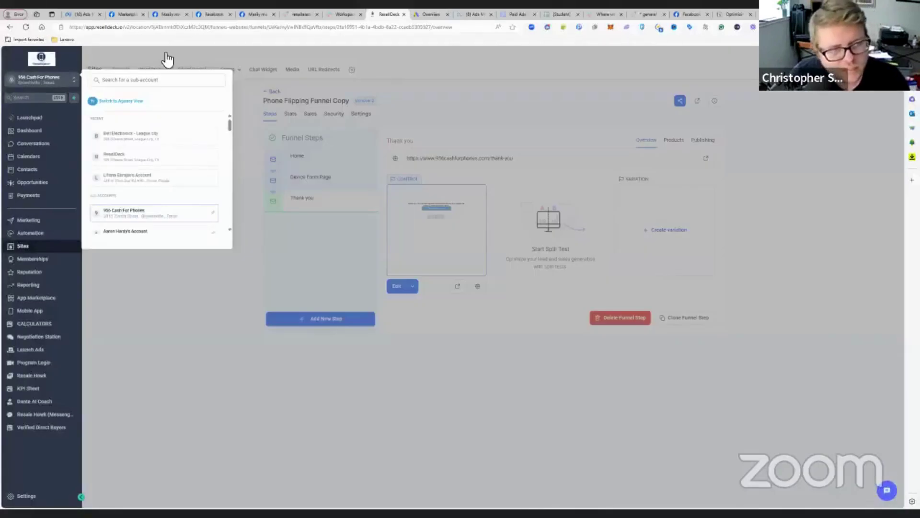
Switch to ResellDeck and change the active sub-account to Bell Electronics - League City.
left_click(168, 60)
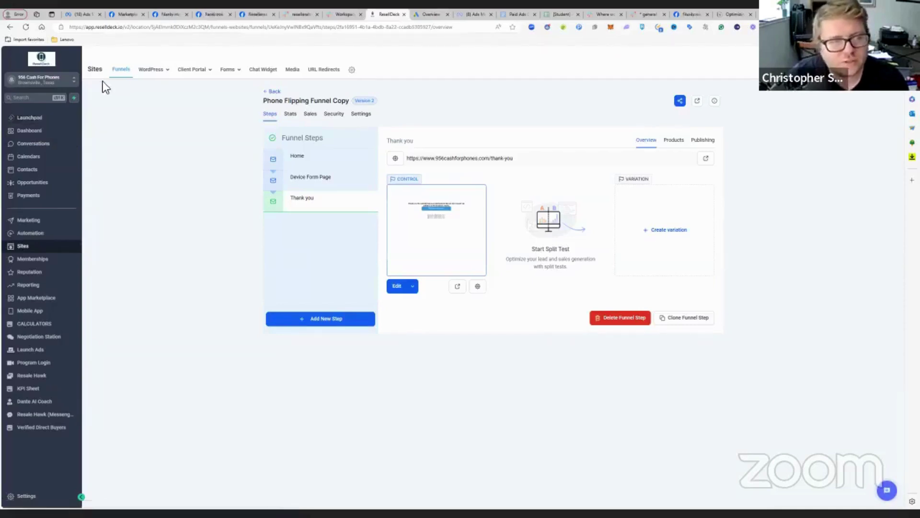
left_click(63, 81)
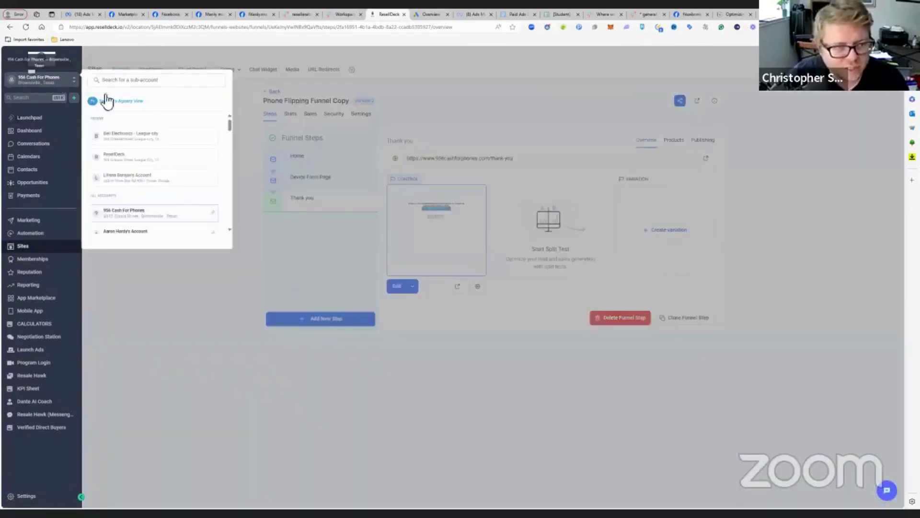
left_click(151, 139)
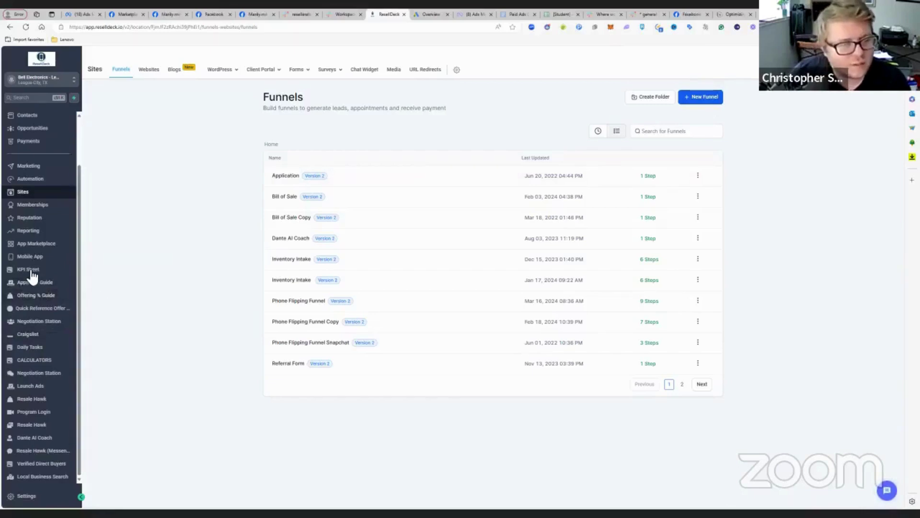
Start a Facebook campaign in the ad launcher using the "Phone Ads" template from the Phone Ads category.
left_click(37, 387)
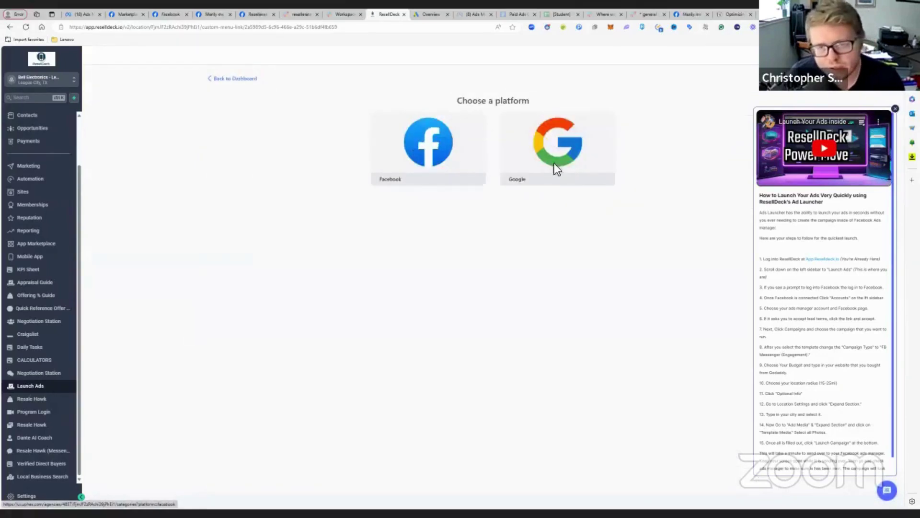
left_click(565, 128)
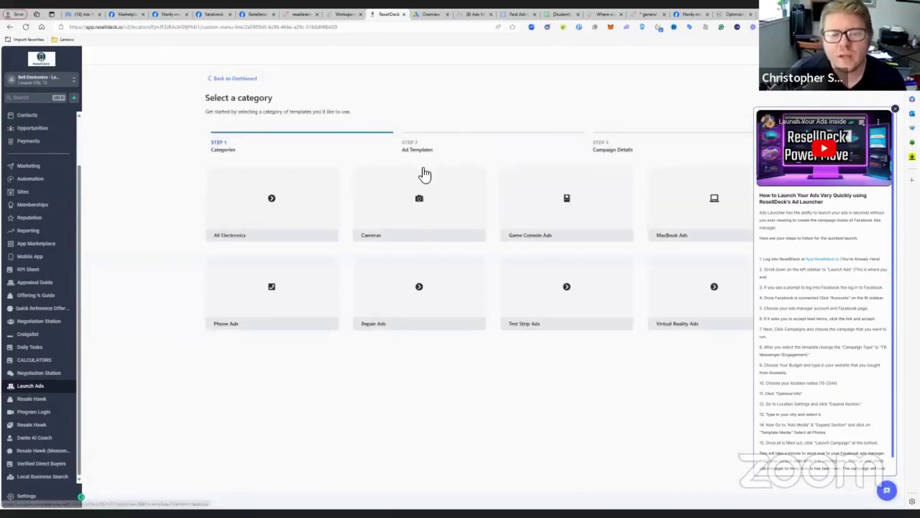
left_click(303, 303)
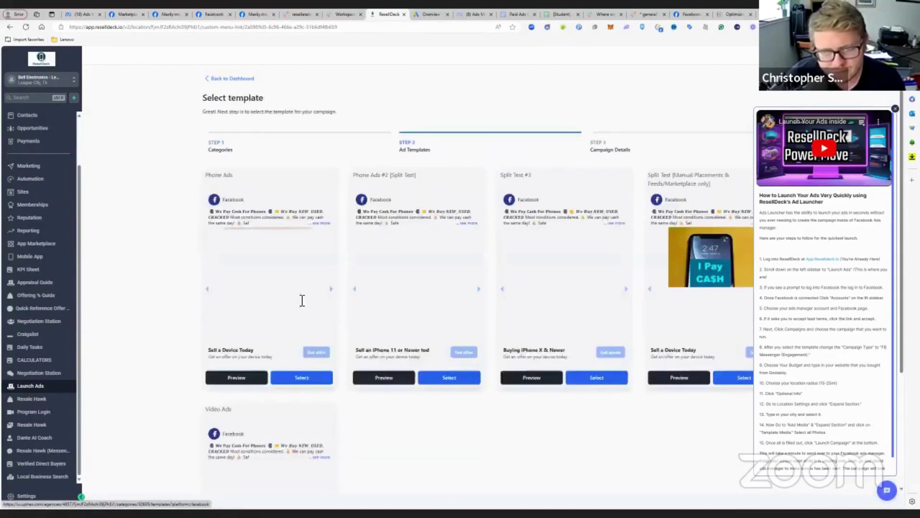
scroll(334, 219, "down", 3)
scroll(332, 214, "up", 3)
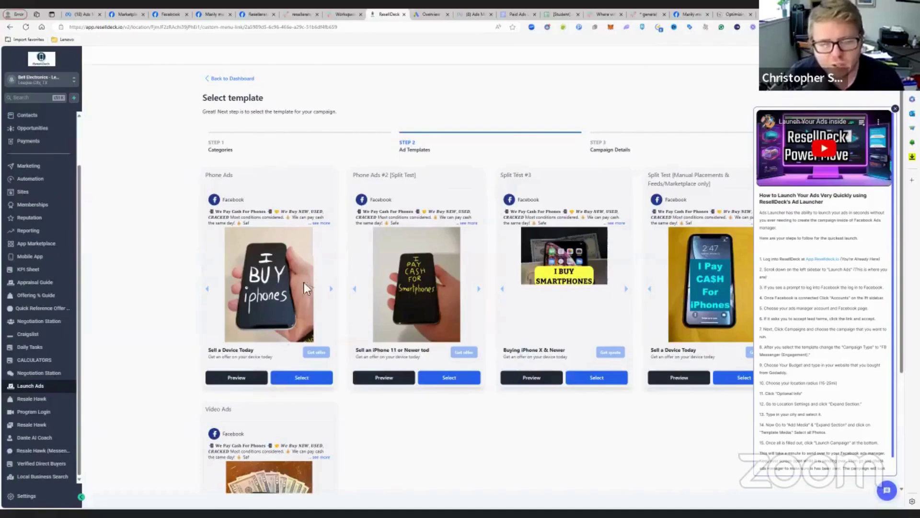
left_click(306, 378)
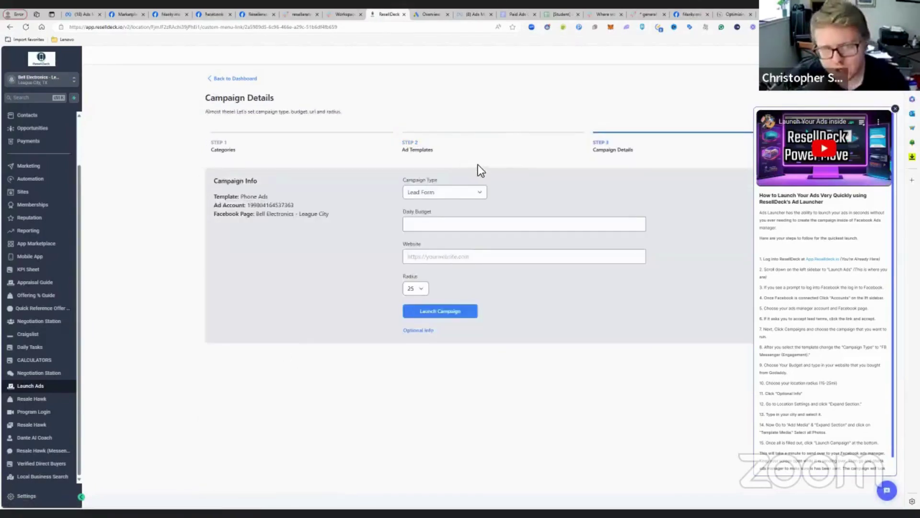
left_click(475, 189)
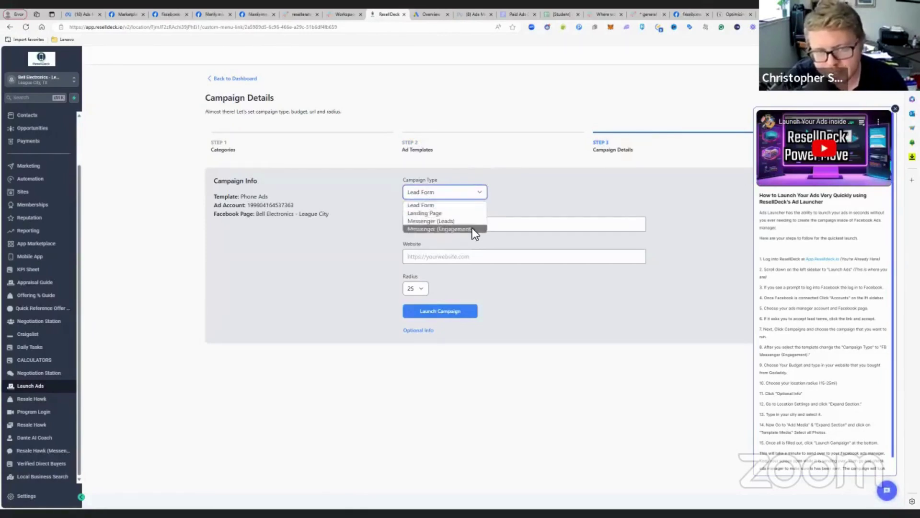
left_click(473, 228)
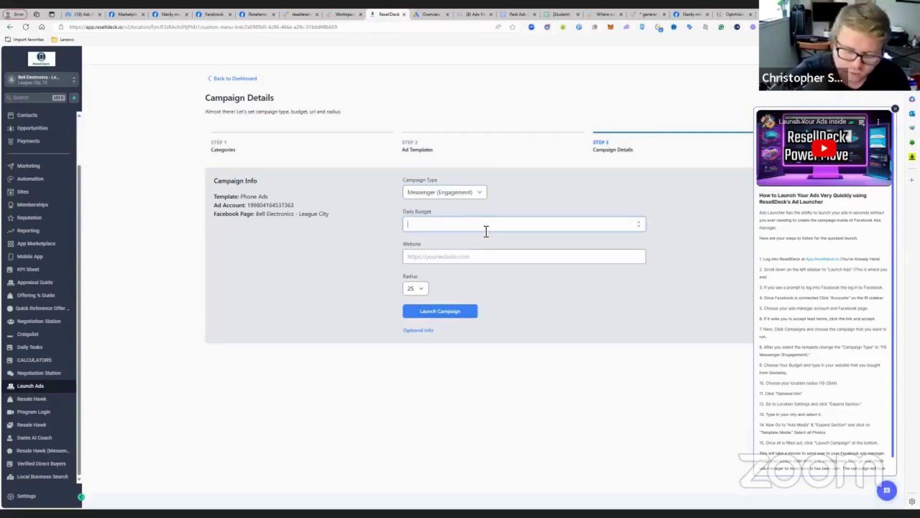
left_click(470, 261)
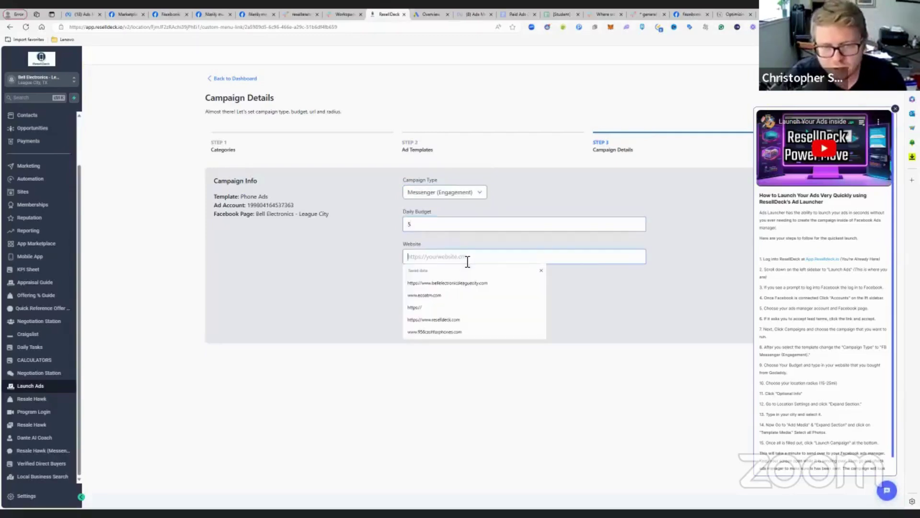
left_click(474, 287)
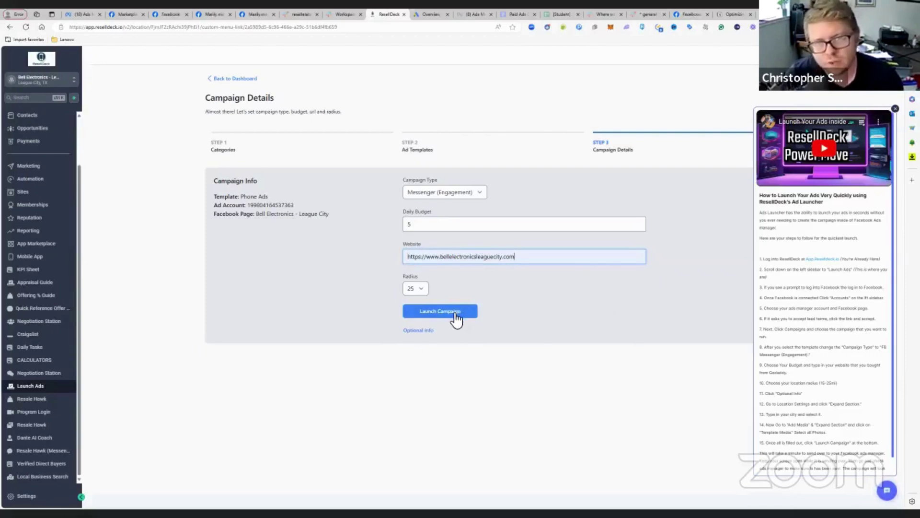
Show the campaign's optional settings and target the location by city to League City - Texas.
left_click(429, 336)
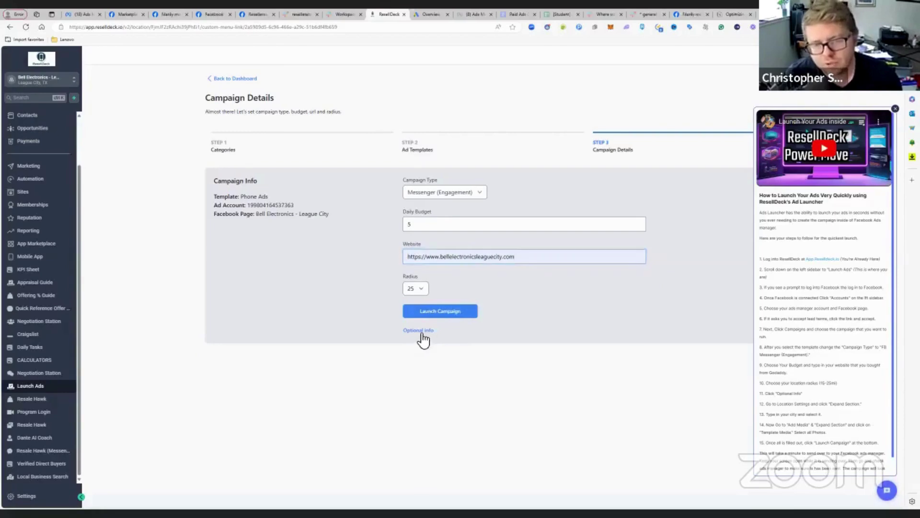
scroll(464, 326, "down", 3)
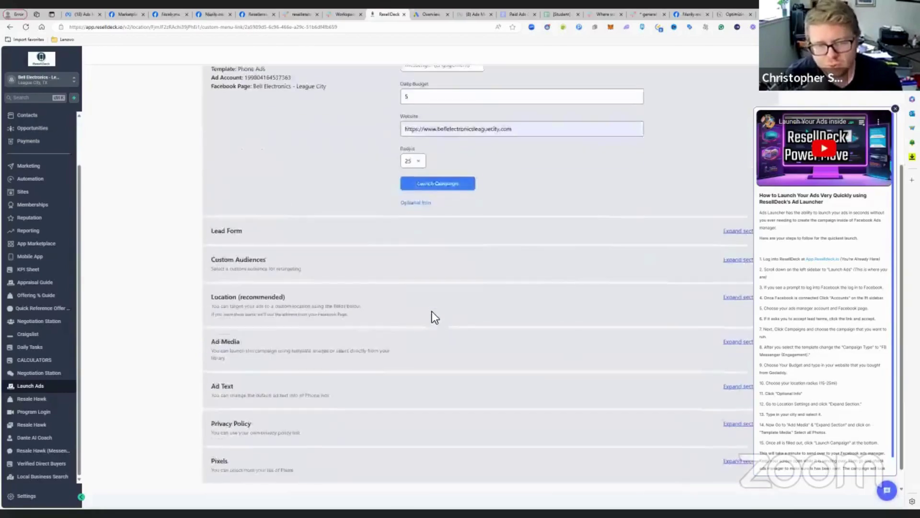
left_click(736, 296)
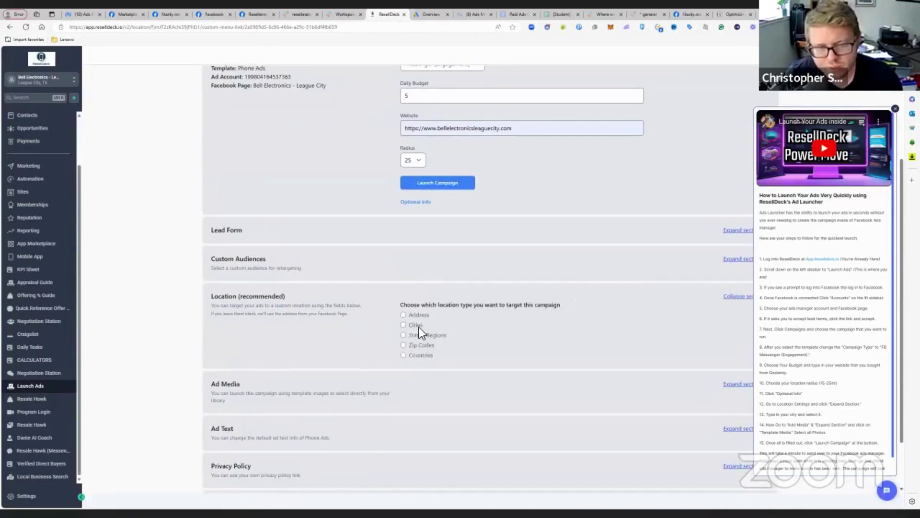
left_click(419, 327)
left_click(420, 340)
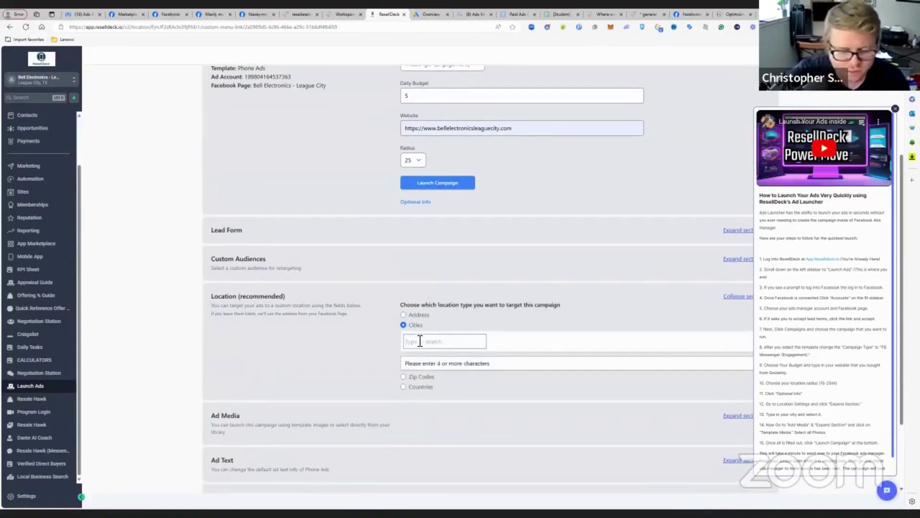
type("League City")
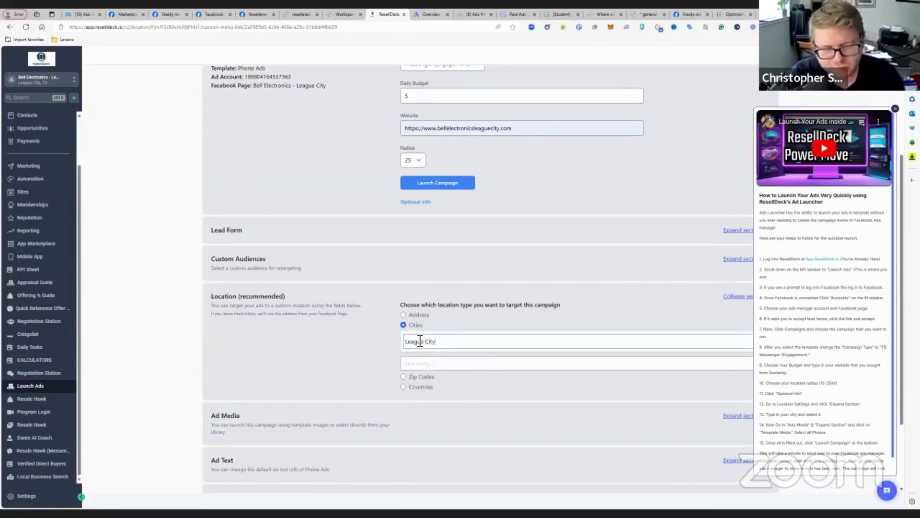
left_click(570, 364)
Set the ad media source to Template Media and select all five phone-buying template images.
scroll(643, 411, "down", 2)
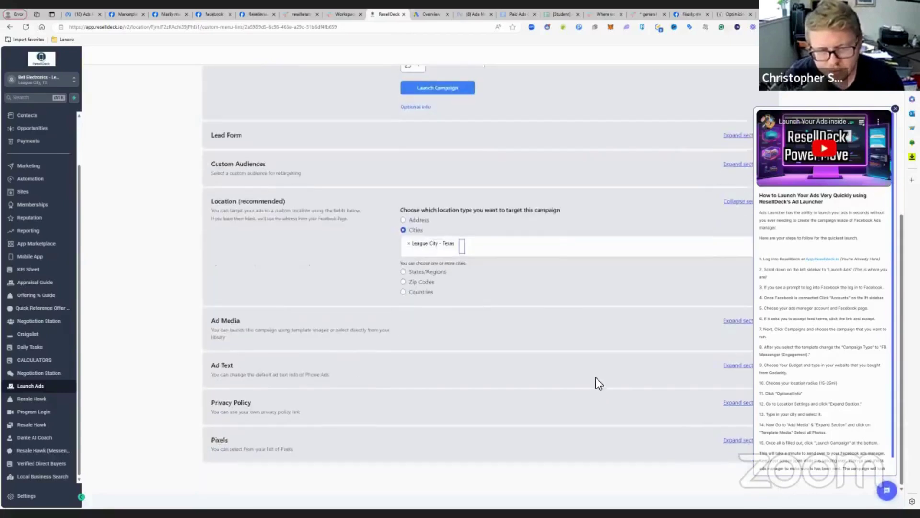
left_click(741, 323)
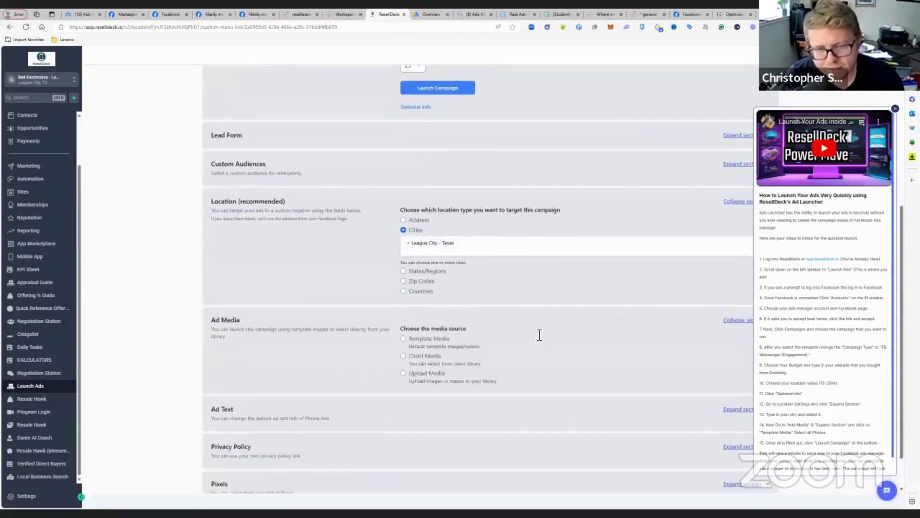
scroll(479, 321, "down", 1)
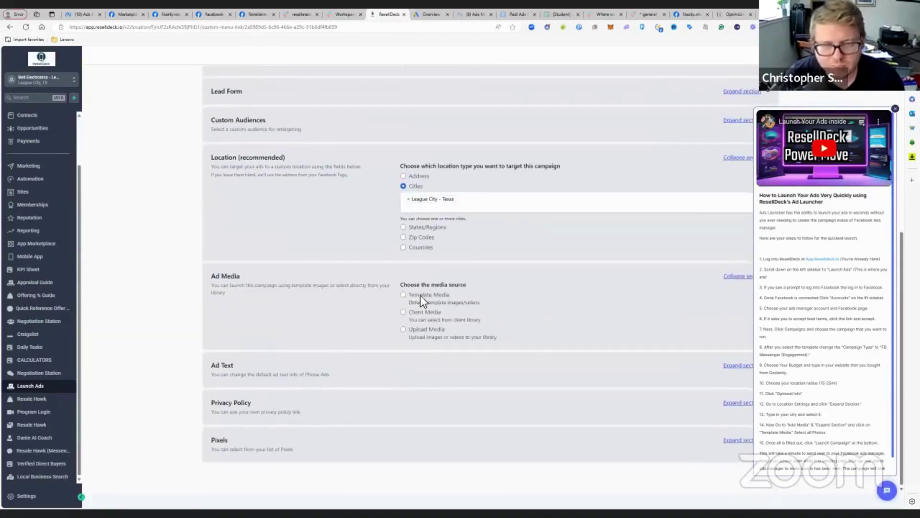
left_click(421, 295)
scroll(439, 302, "down", 5)
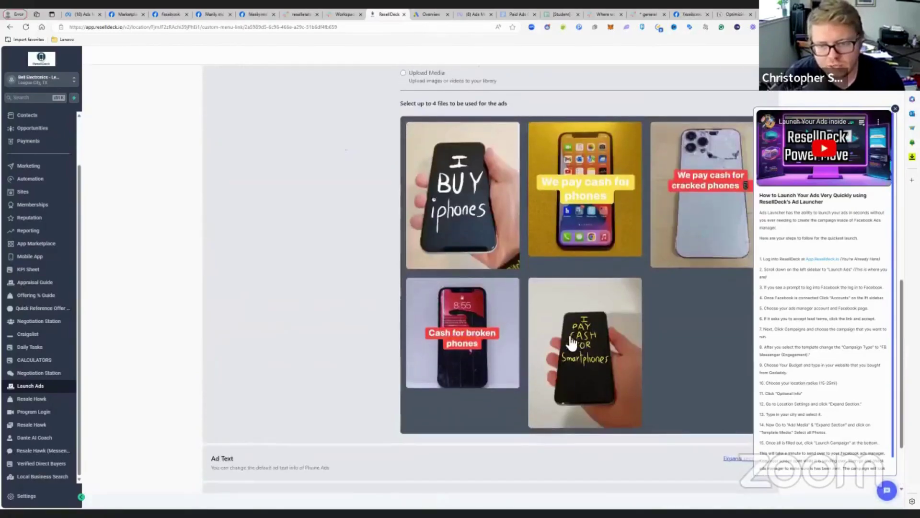
left_click(496, 326)
left_click(485, 255)
left_click(565, 242)
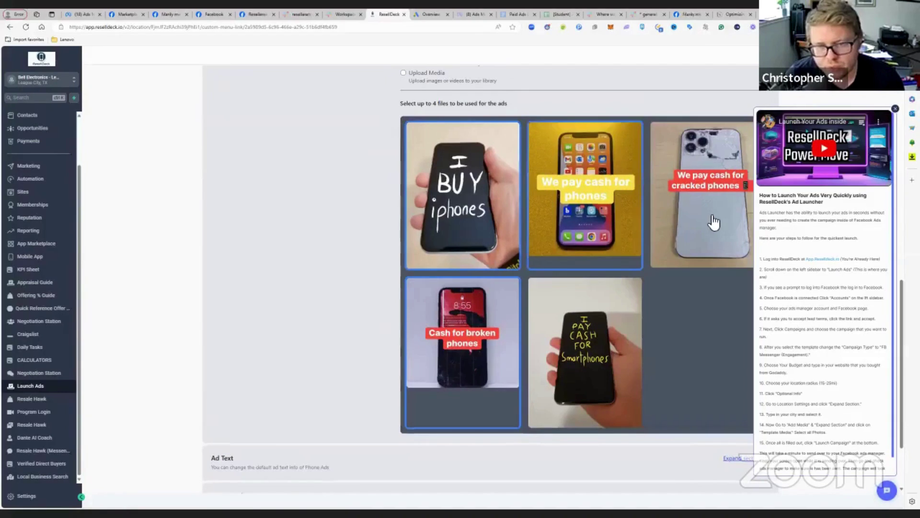
left_click(714, 222)
left_click(587, 317)
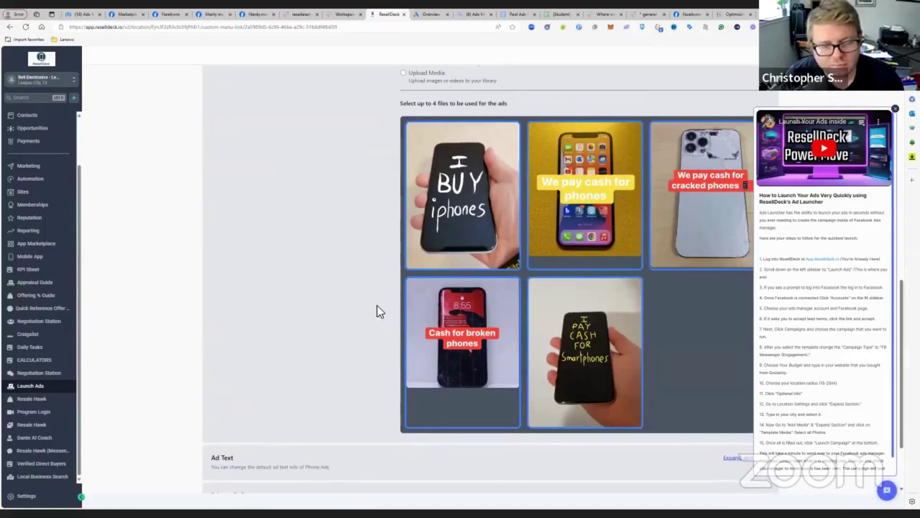
Review the default headline, link description and primary text in the ad text settings, and launch the campaign.
scroll(379, 305, "down", 2)
left_click(726, 369)
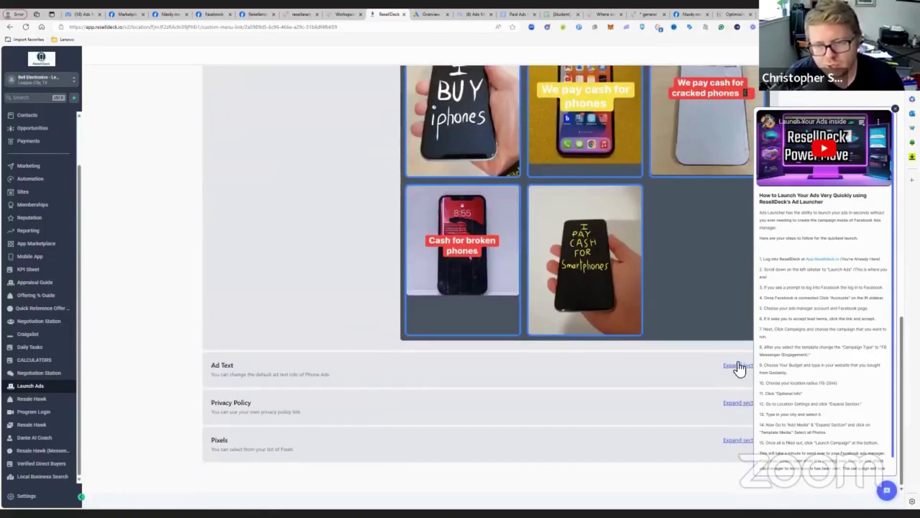
scroll(314, 344, "down", 3)
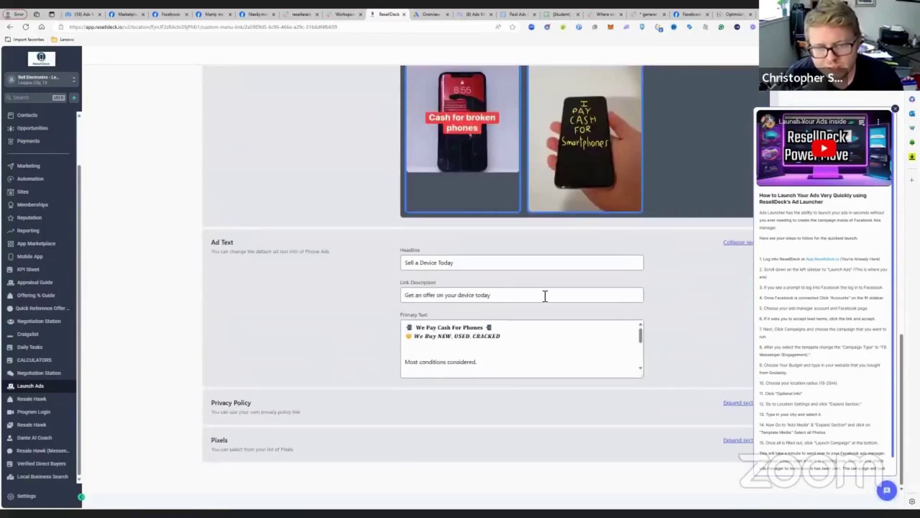
scroll(501, 306, "up", 6)
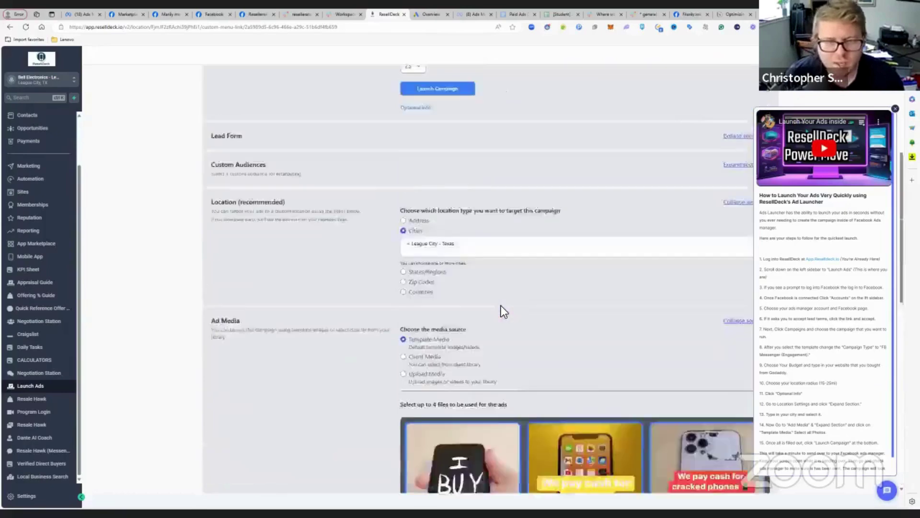
scroll(501, 306, "down", 6)
scroll(501, 306, "up", 10)
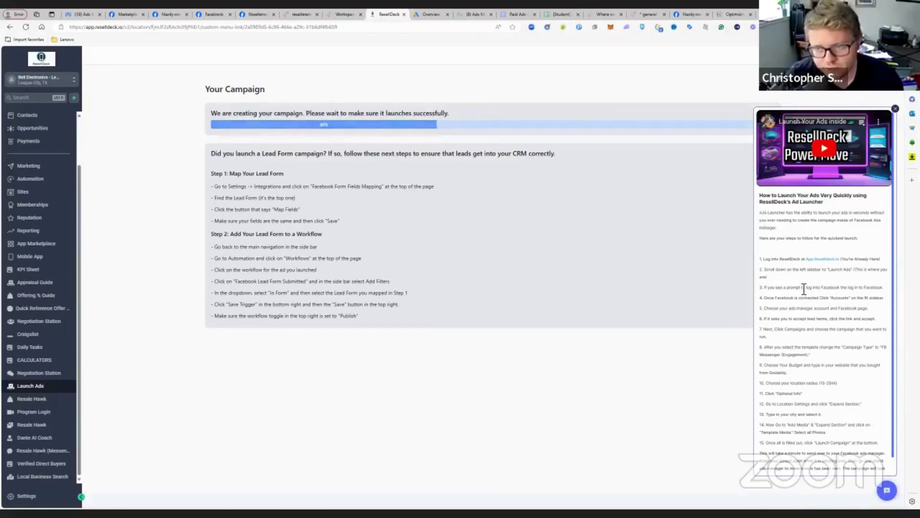
Highlight the written ad launcher instructions in the help panel, then close the panel.
left_click_drag(781, 227, 819, 423)
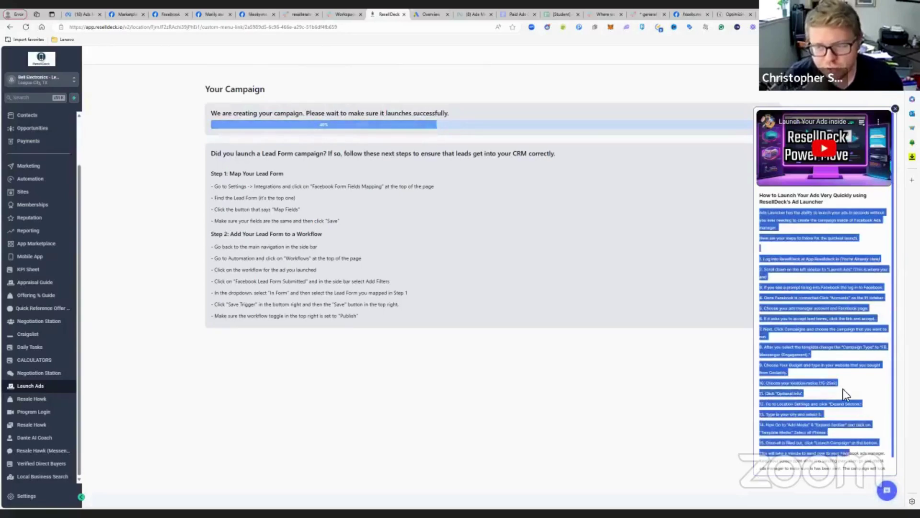
left_click(677, 259)
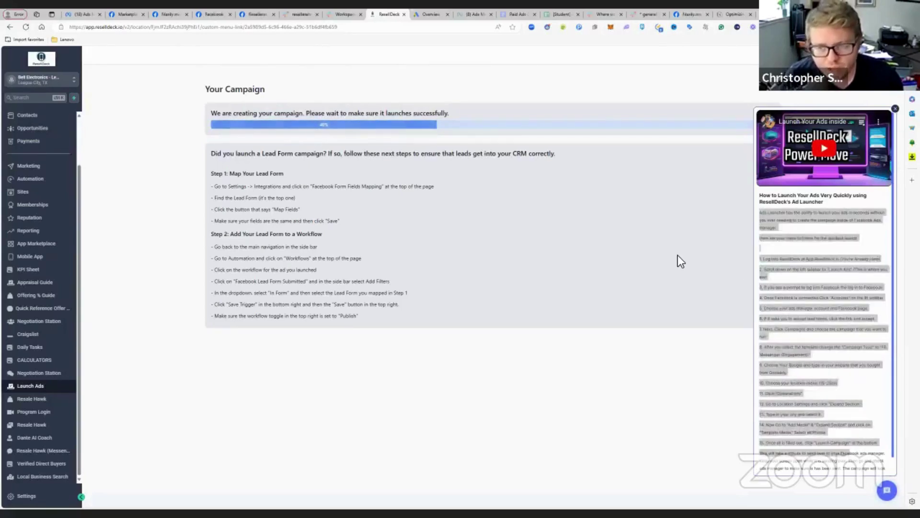
left_click(896, 110)
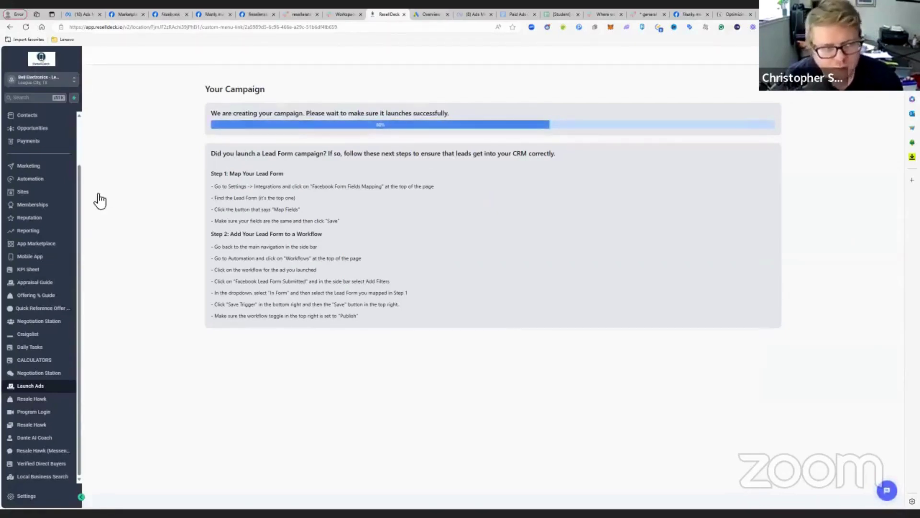
Open the sub-account's conversations and examine its saved message templates (snippets).
scroll(33, 253, "up", 2)
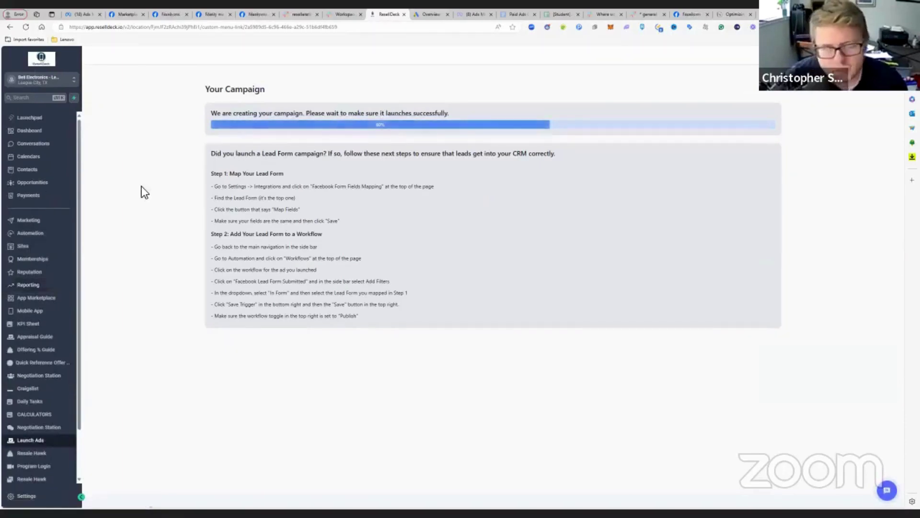
left_click(54, 145)
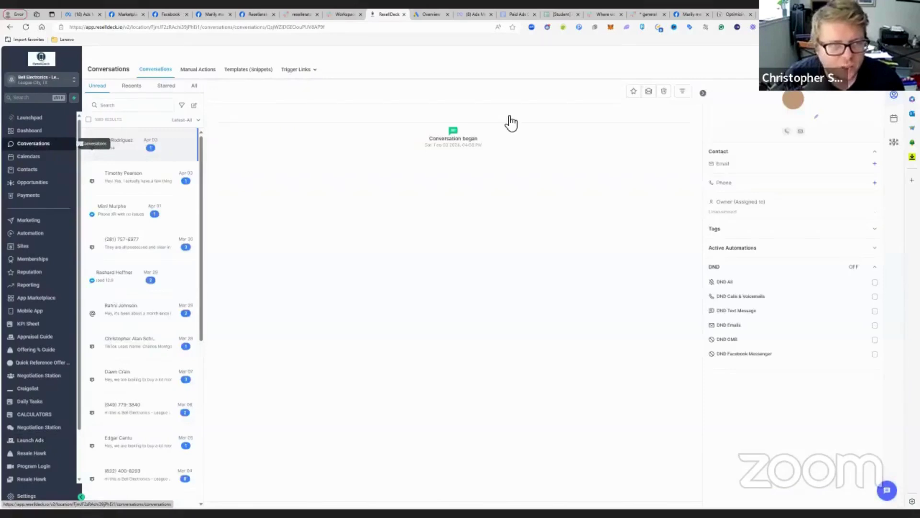
left_click(248, 70)
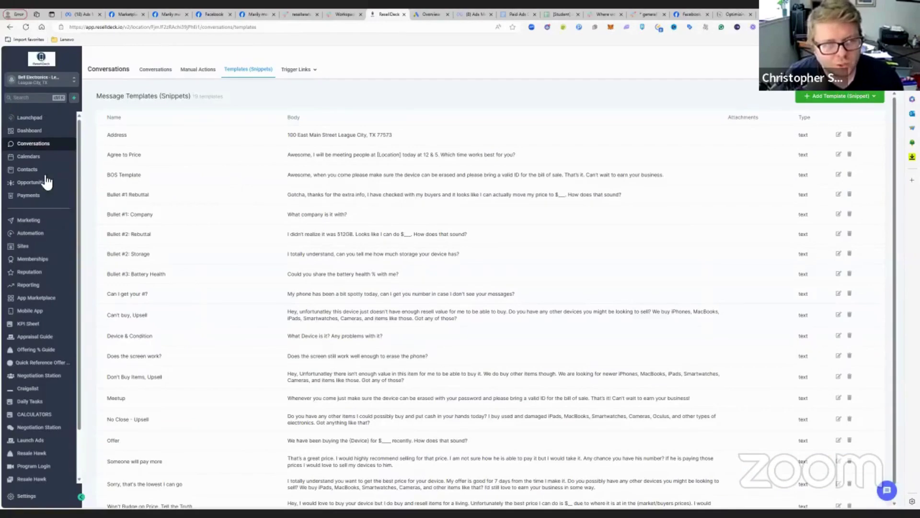
Open the opportunities board and clear its search filter to view the whole Leads Pipeline.
left_click(33, 183)
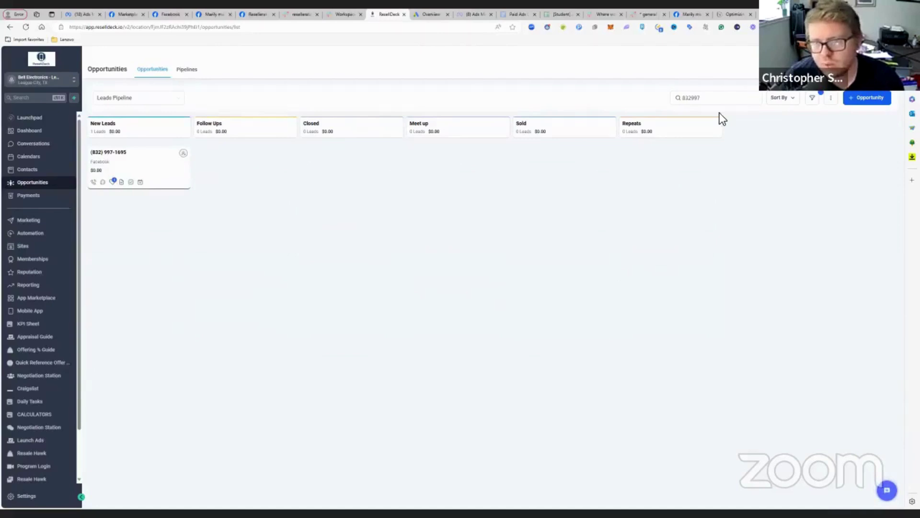
left_click_drag(705, 98, 660, 99)
key("BackSpace")
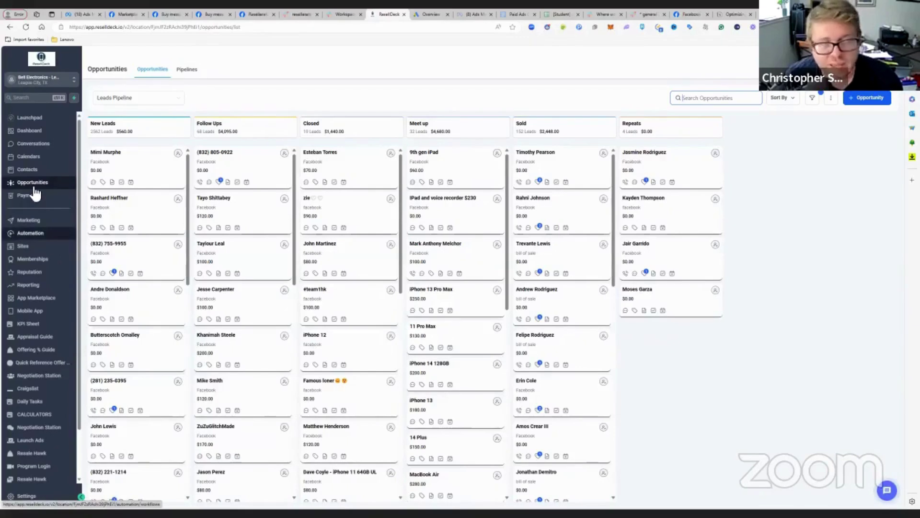
Switch the active sub-account to 956 Cash For Phones.
scroll(34, 192, "down", 1)
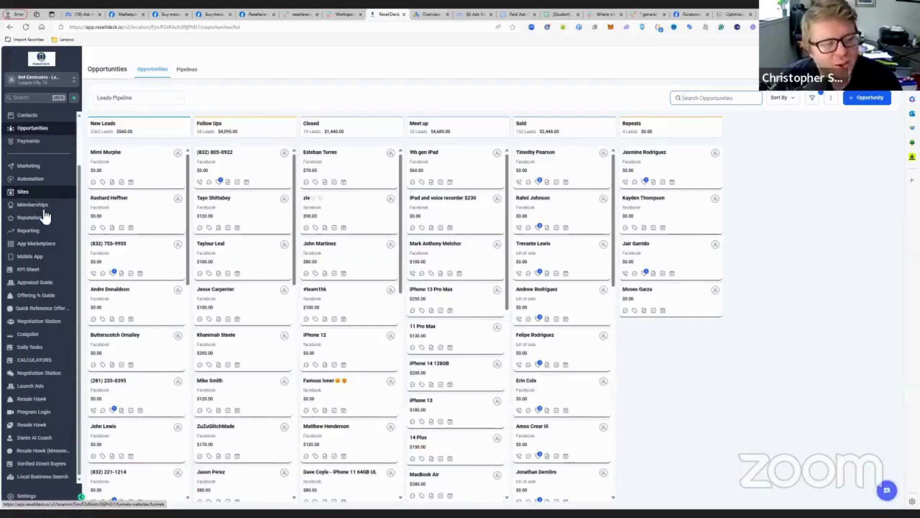
left_click(41, 79)
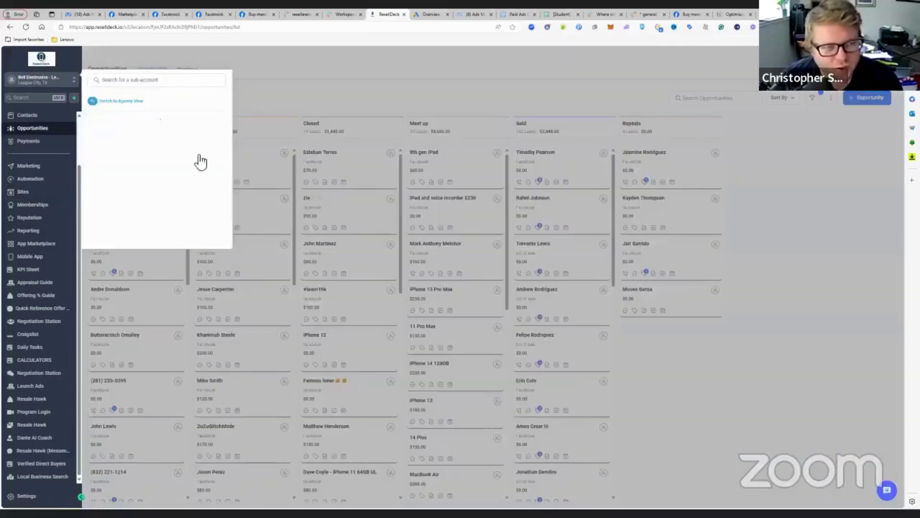
left_click(268, 88)
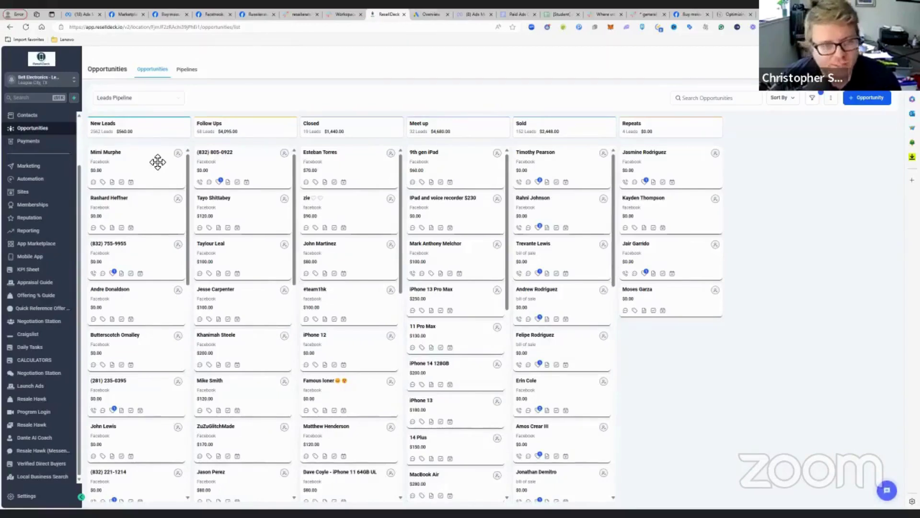
left_click(71, 81)
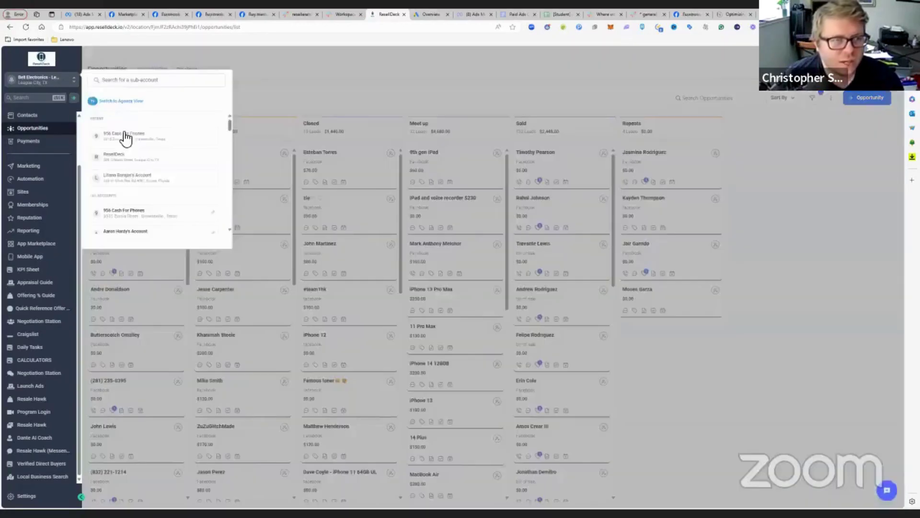
left_click(124, 135)
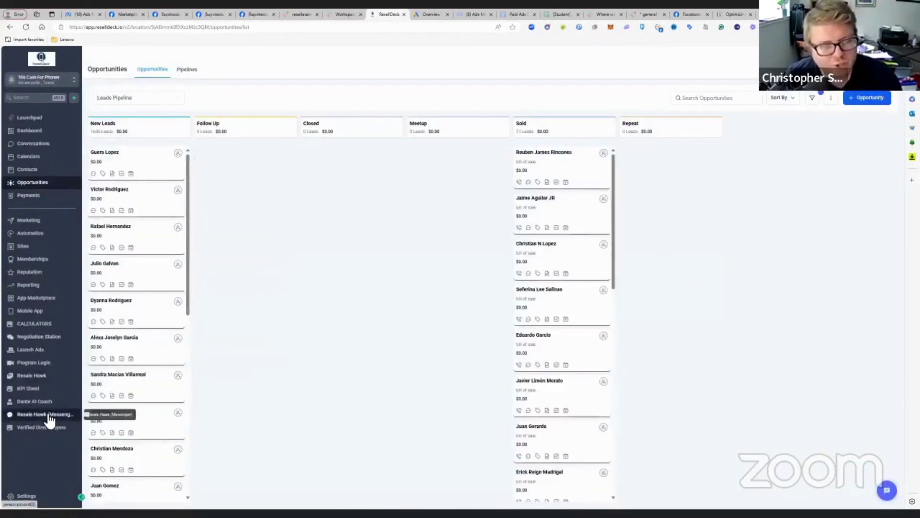
Open Resale Hawk in Messenger, look through its alerts, and view the iPhone 13 Marketplace results with the pop-ups dismissed.
left_click(48, 415)
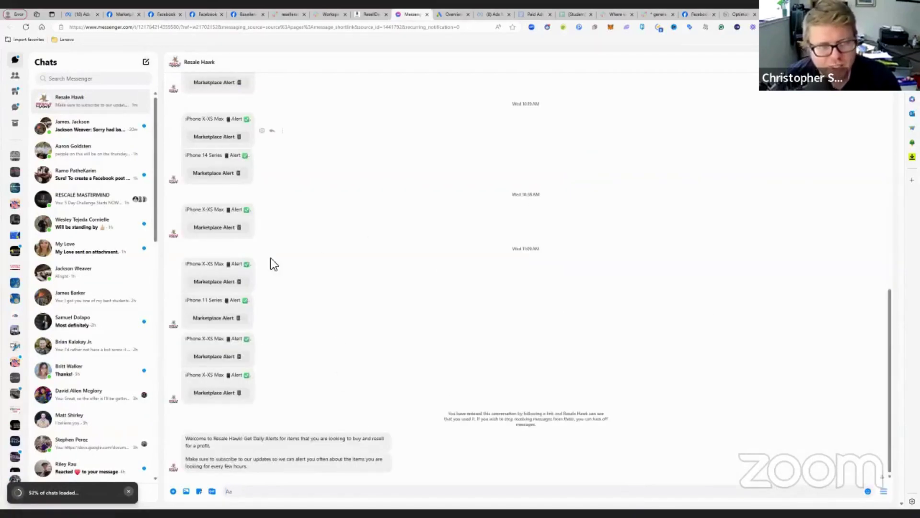
scroll(269, 263, "up", 5)
scroll(253, 165, "up", 5)
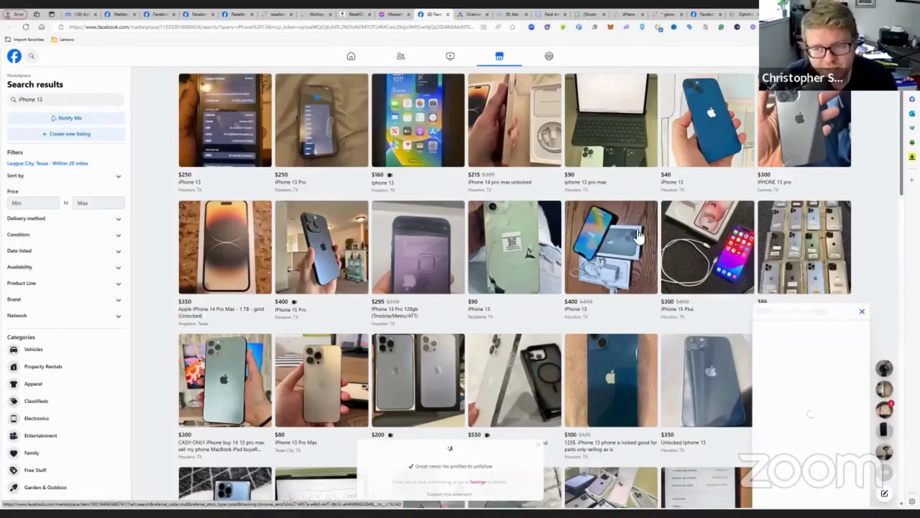
left_click(863, 313)
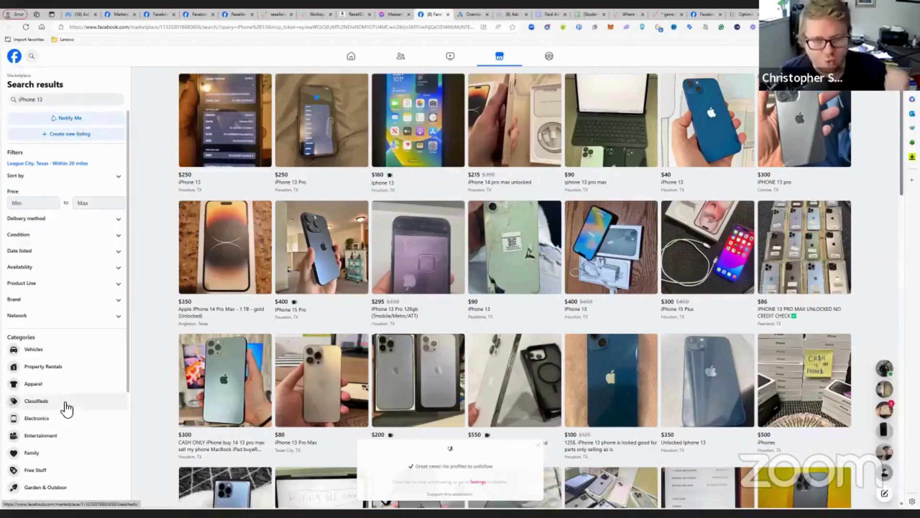
left_click(539, 444)
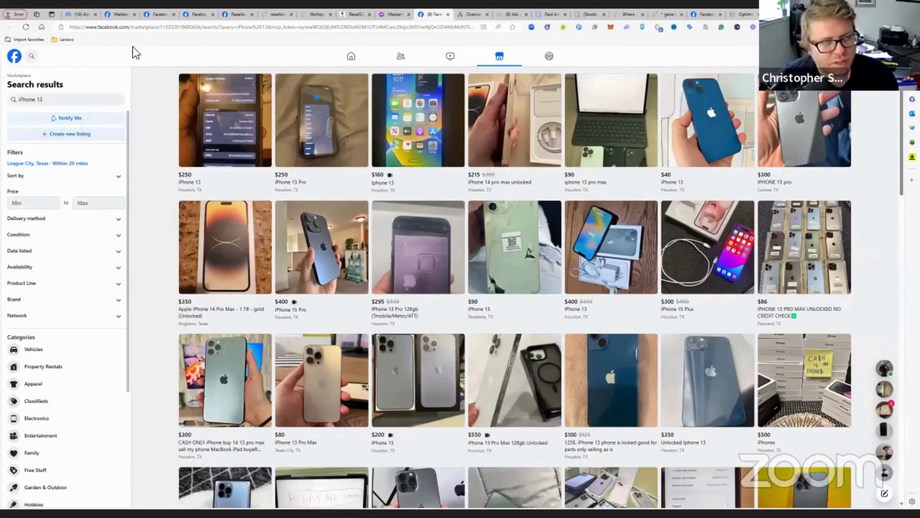
Return to ResellDeck and open the Dante AI Coach.
left_click(353, 16)
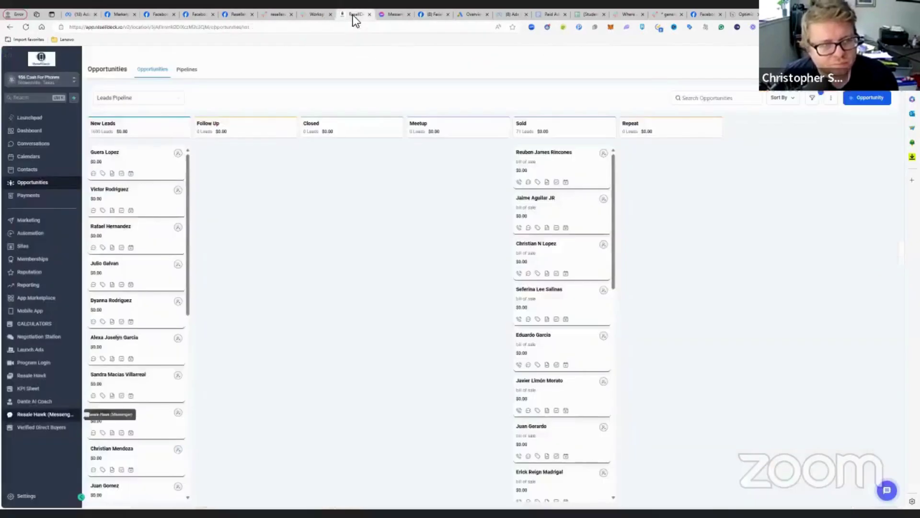
left_click(50, 403)
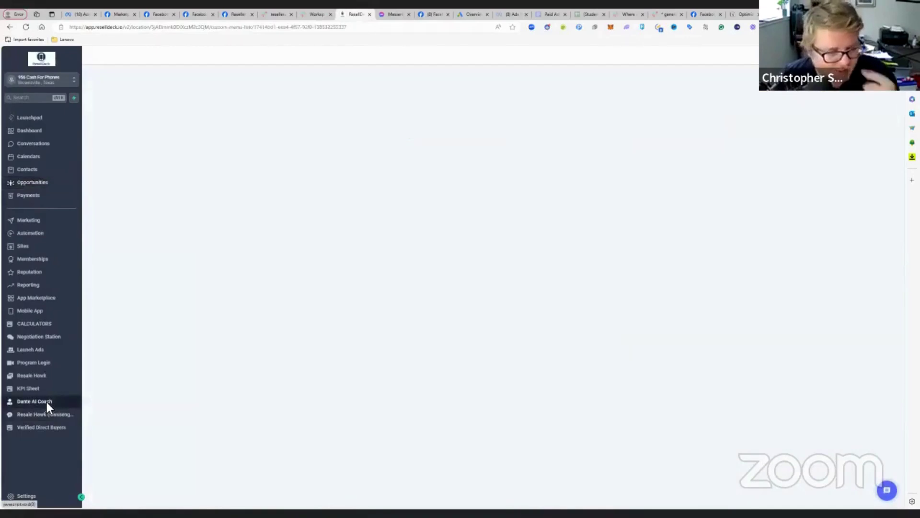